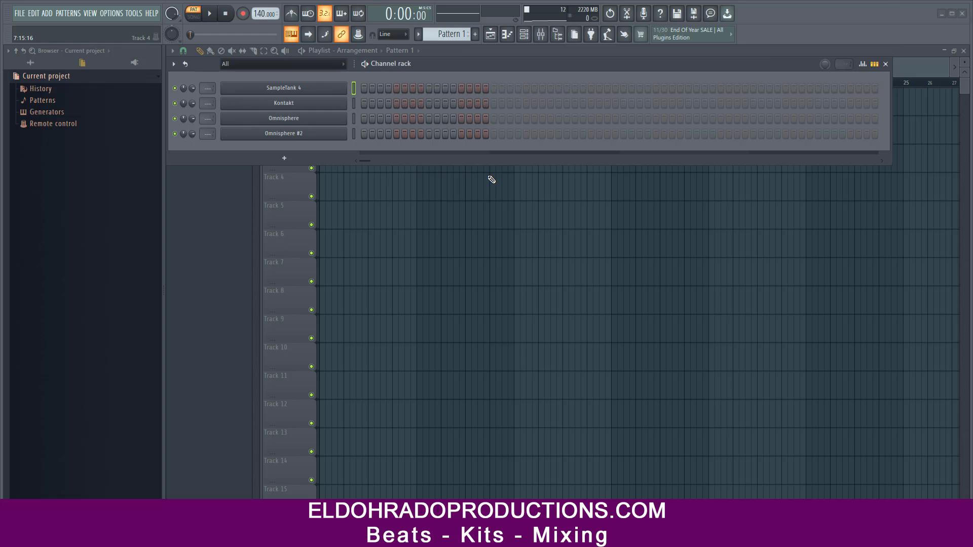
Step: Check the instrument loaded in the SampleTank 4 channel, close its plugin window and open the channel's piano roll
left_click(319, 94)
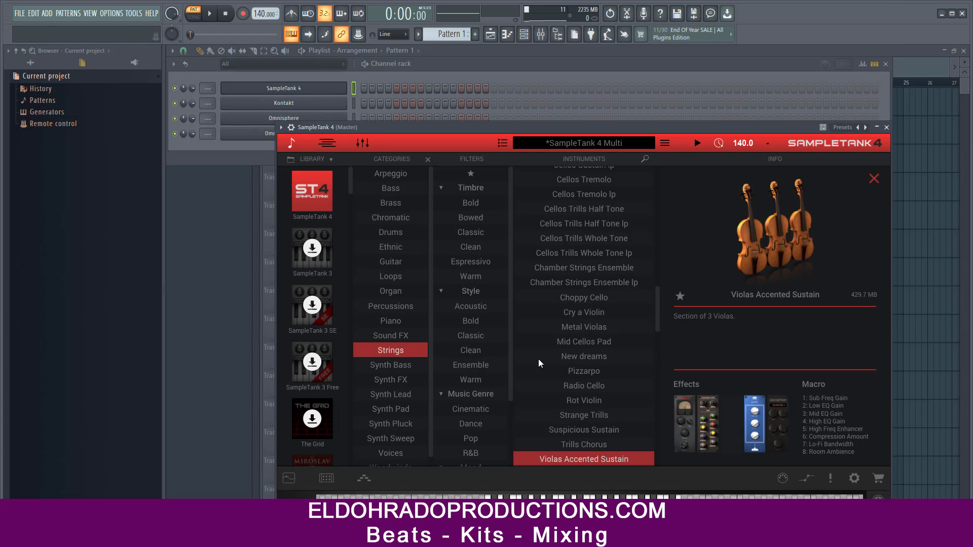
left_click(886, 127)
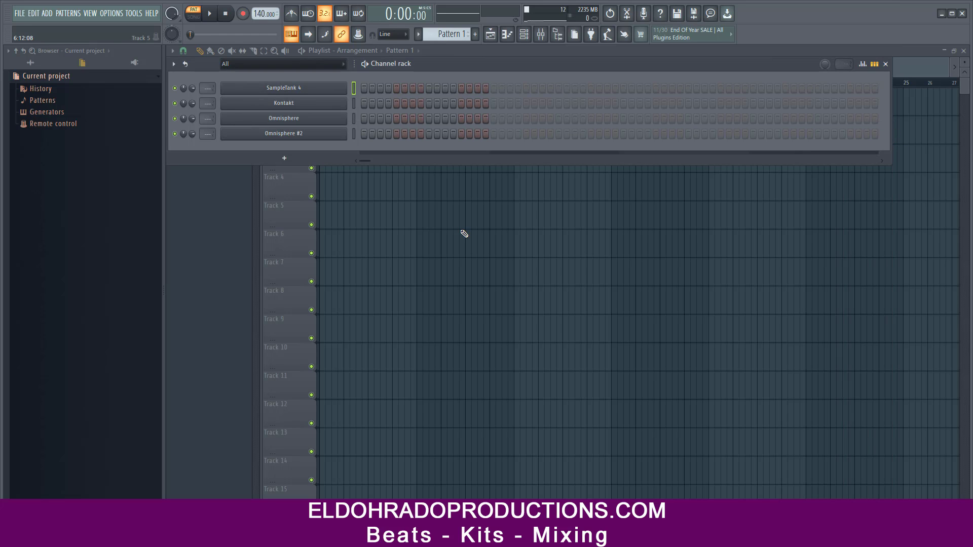
right_click(324, 87)
left_click(383, 85)
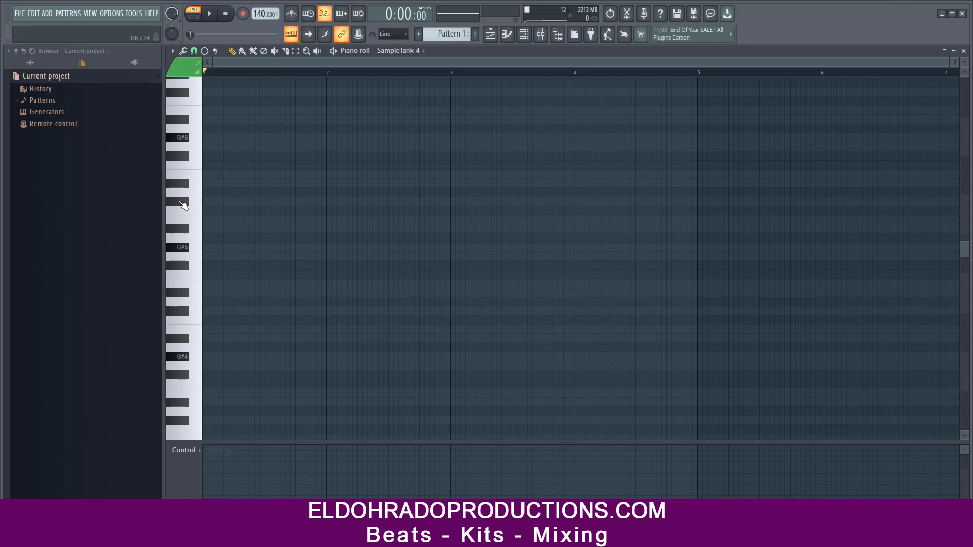
Step: Set the root note of the piano roll's scale highlighting to A#
left_click(172, 51)
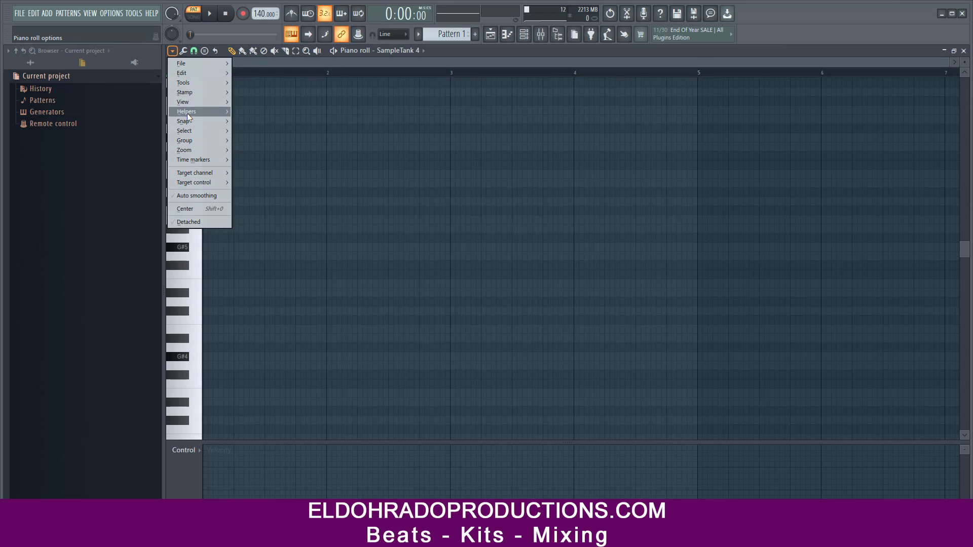
mouse_move(187, 112)
mouse_move(262, 122)
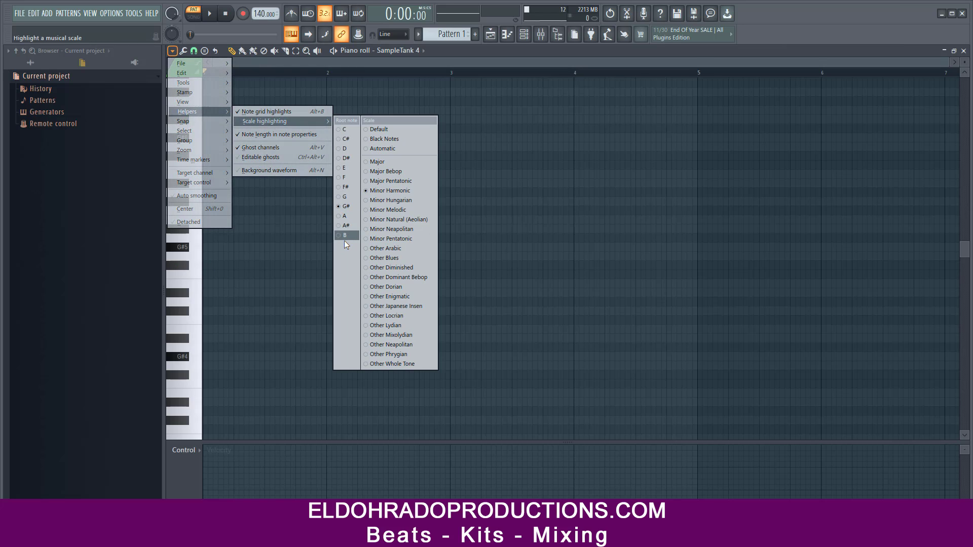
left_click(346, 226)
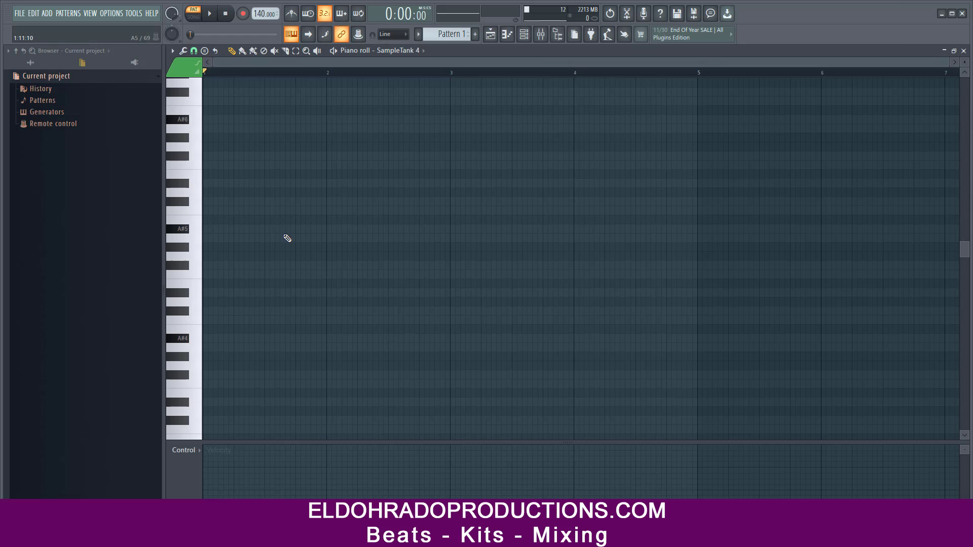
Step: Place an F#5 note four steps long at the start of bar 1
scroll(382, 330, "down", 3)
scroll(383, 331, "up", 1)
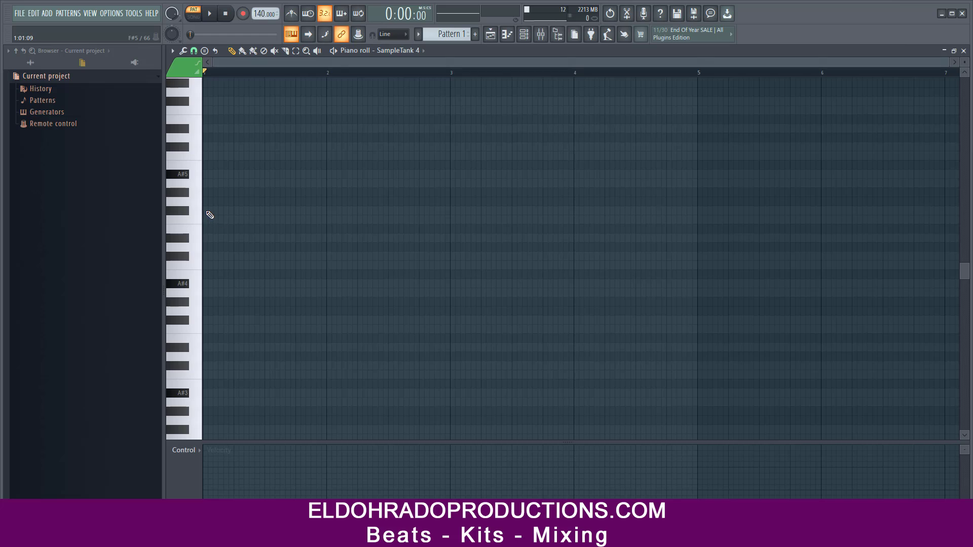
left_click(208, 212)
left_click(216, 212)
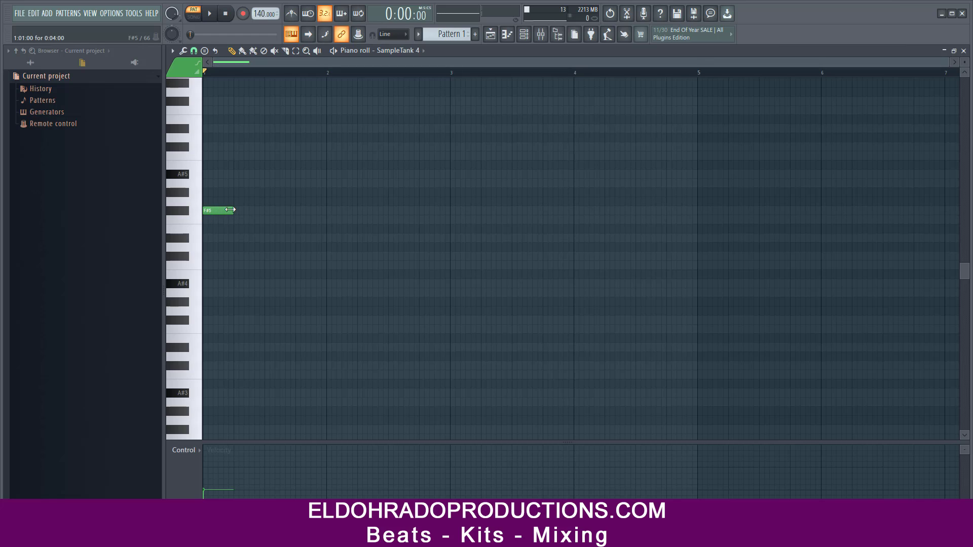
mouse_move(230, 209)
left_mouse_down()
mouse_move(259, 209)
mouse_move(229, 216)
left_mouse_up()
Step: Set the project tempo to 97 BPM
right_click(260, 14)
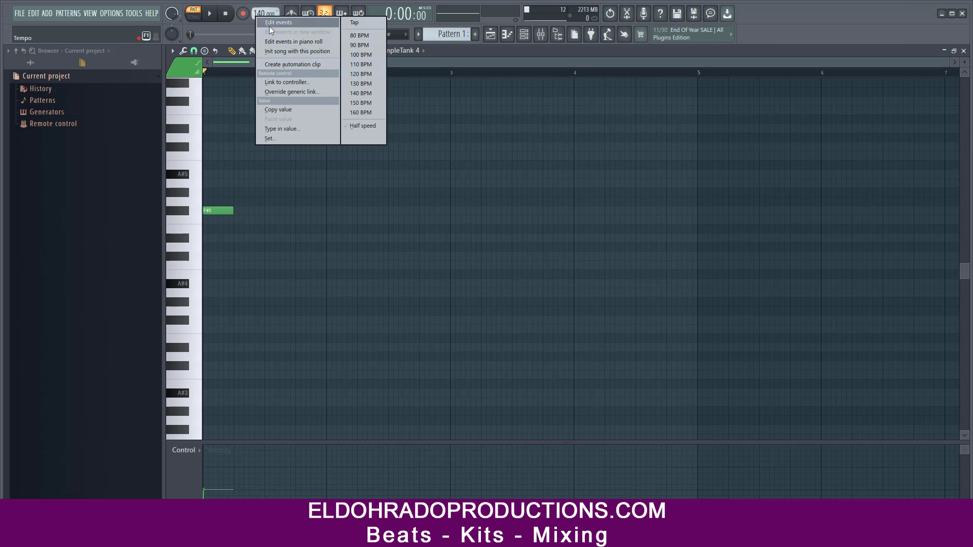
left_click(351, 54)
left_click_drag(253, 16, 253, 17)
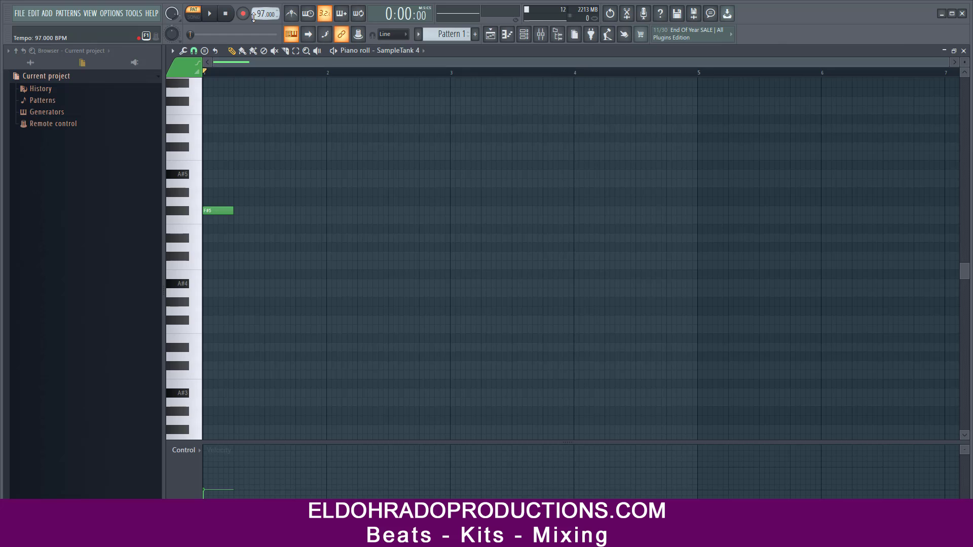
Step: Turn on the metronome and play back the F#5 note
left_click_drag(946, 63, 646, 62)
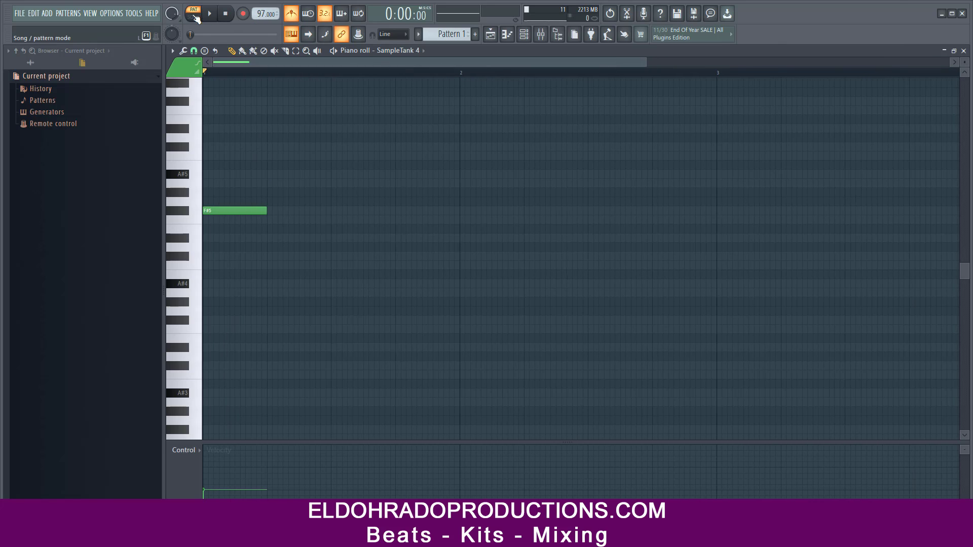
left_click(212, 20)
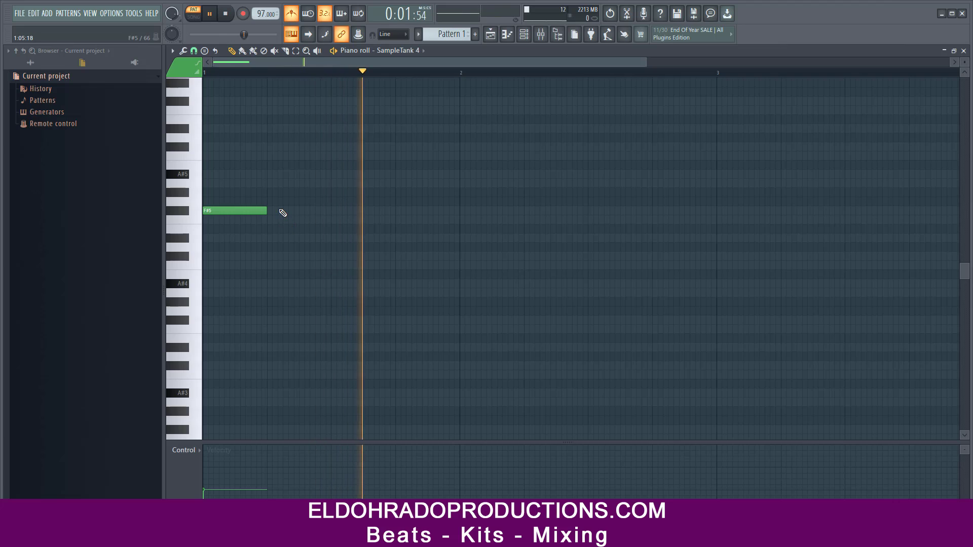
key("space")
Step: Place an A5 note directly after the F#5 note and set the piano roll snap to 1/4 beat
left_click(270, 184)
left_click(193, 51)
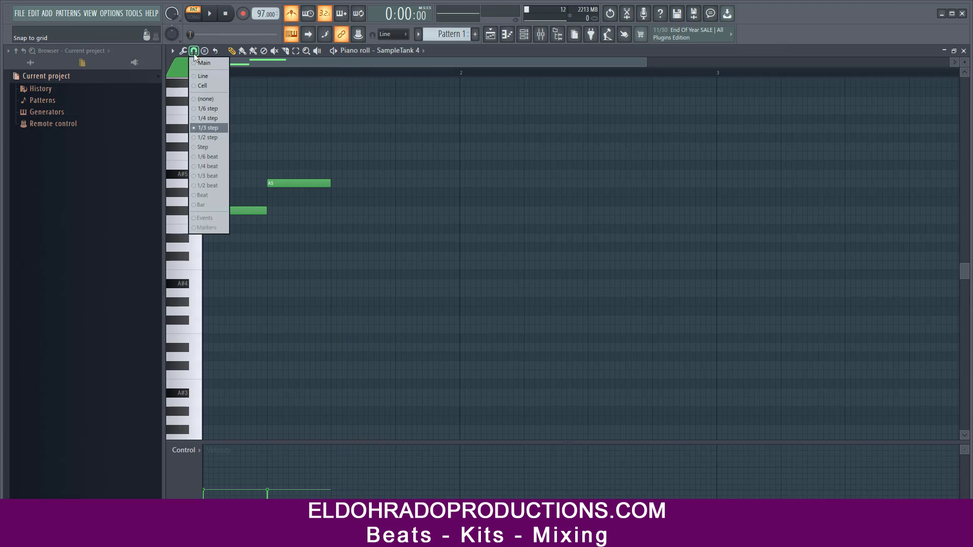
left_click(207, 167)
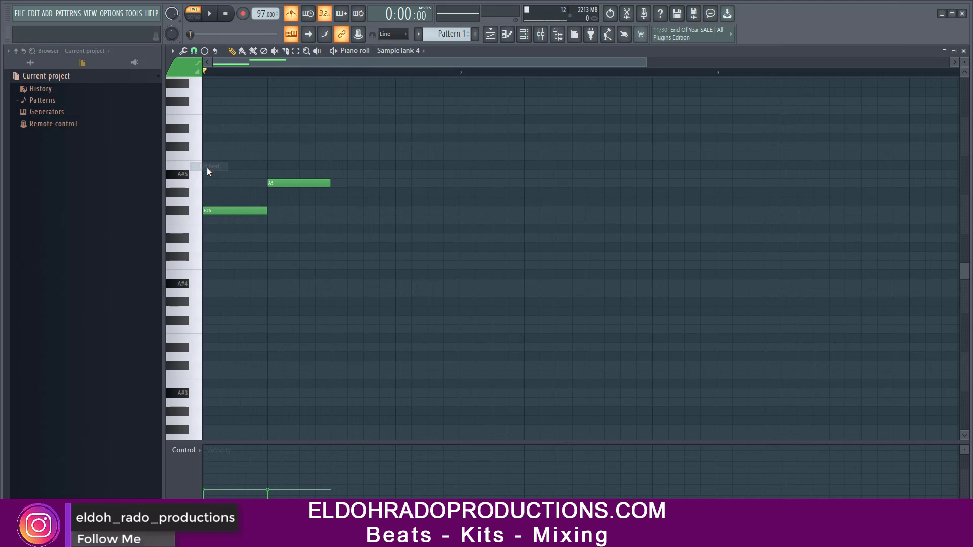
Step: Play back the two notes and lengthen the A5 note to eight steps
key("space")
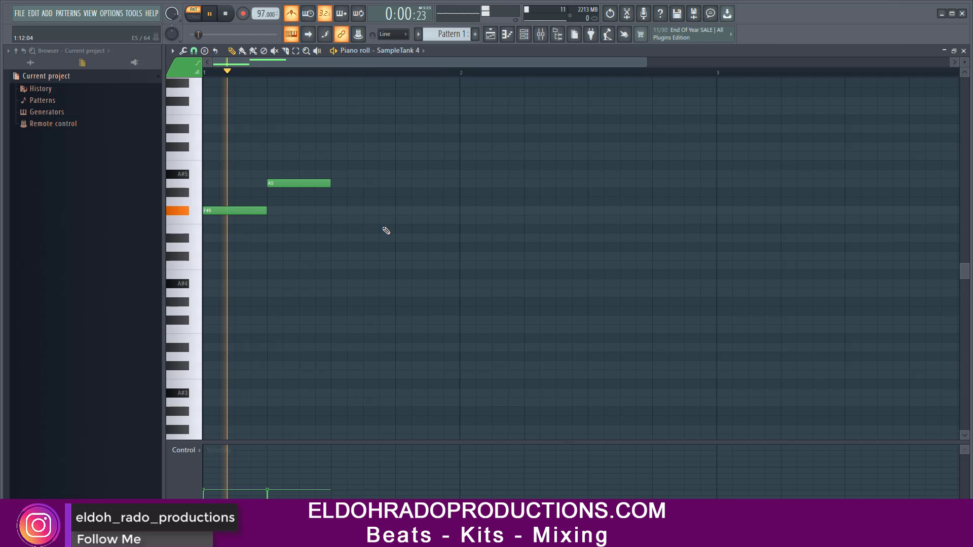
key("space")
key("space")
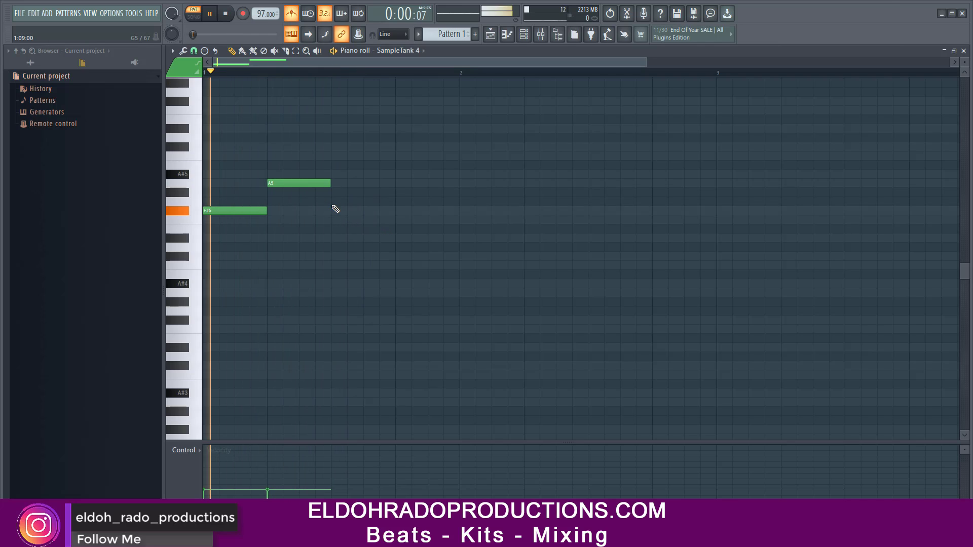
key("space")
left_click_drag(329, 184, 395, 184)
key("space")
key("space")
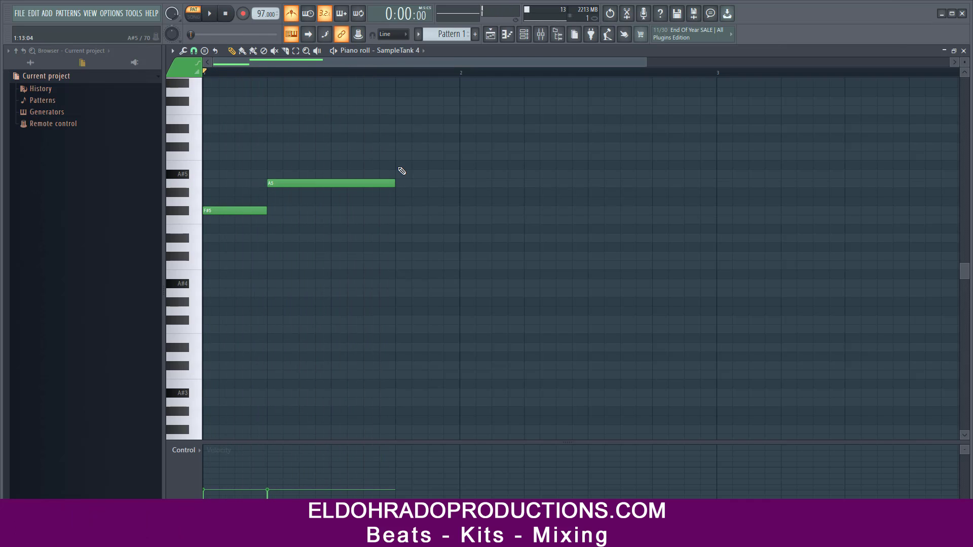
Step: Add a descending run of one-step notes C#6, C6, A#5 and A5 right after the long A5 note
left_click(400, 148)
left_click_drag(523, 147, 411, 147)
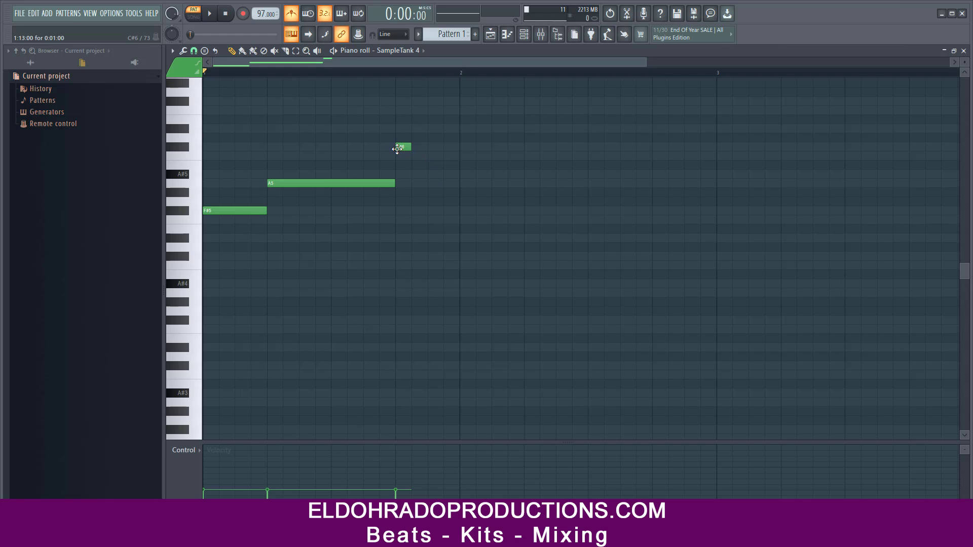
left_click(431, 156)
key("space")
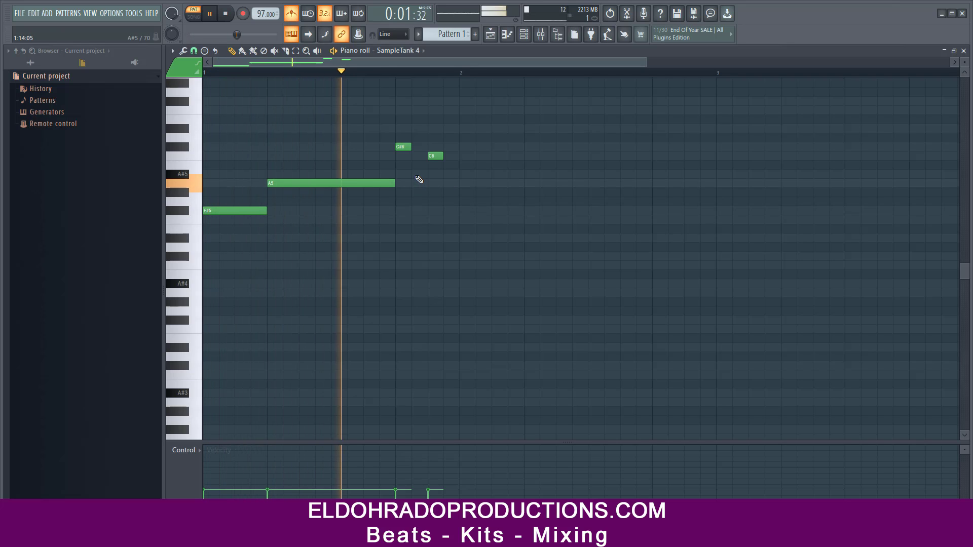
key("space")
left_click_drag(434, 156, 418, 156)
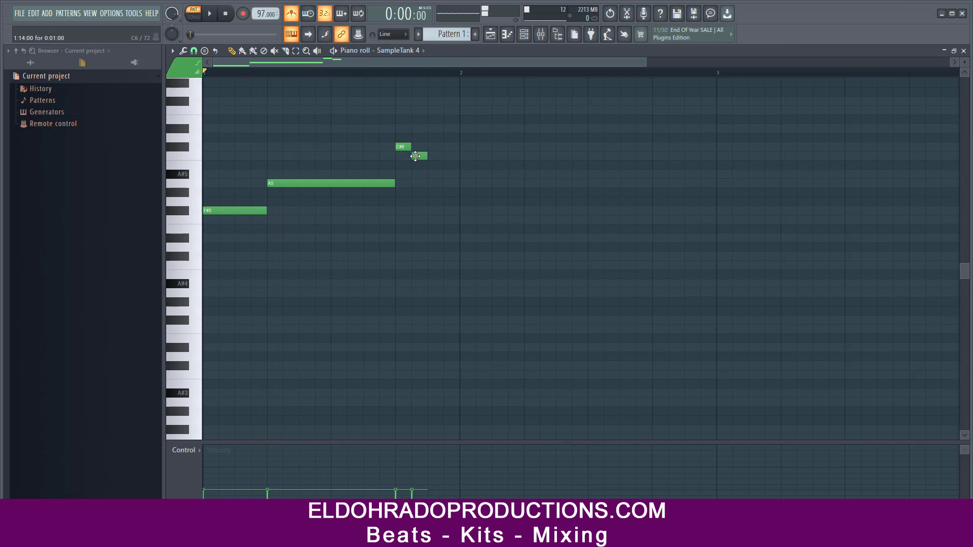
left_click(431, 175)
left_click(445, 184)
key("space")
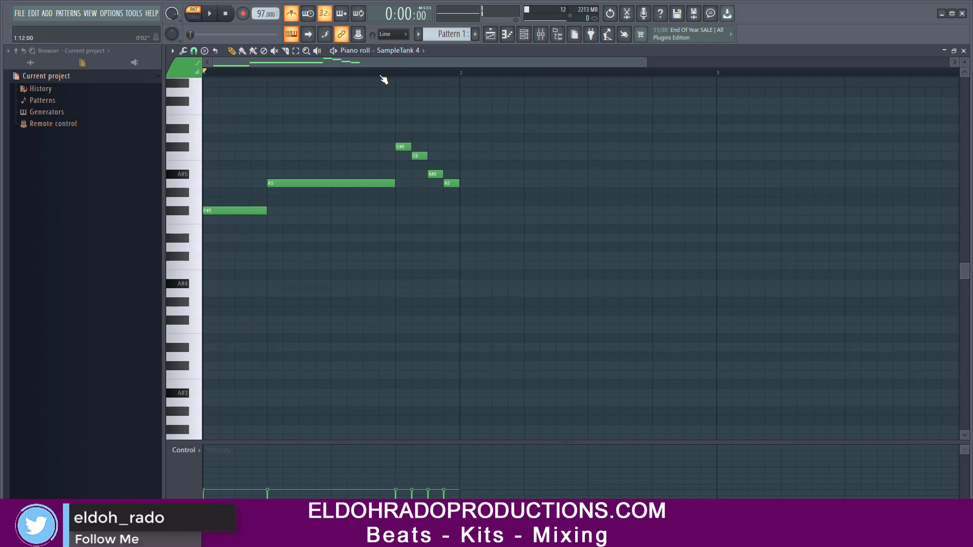
Step: Shift the A#5 note one step later, replace the final A5 with one at the start of bar 2, and play from step 12
left_click(381, 74)
key("space")
right_click(451, 184)
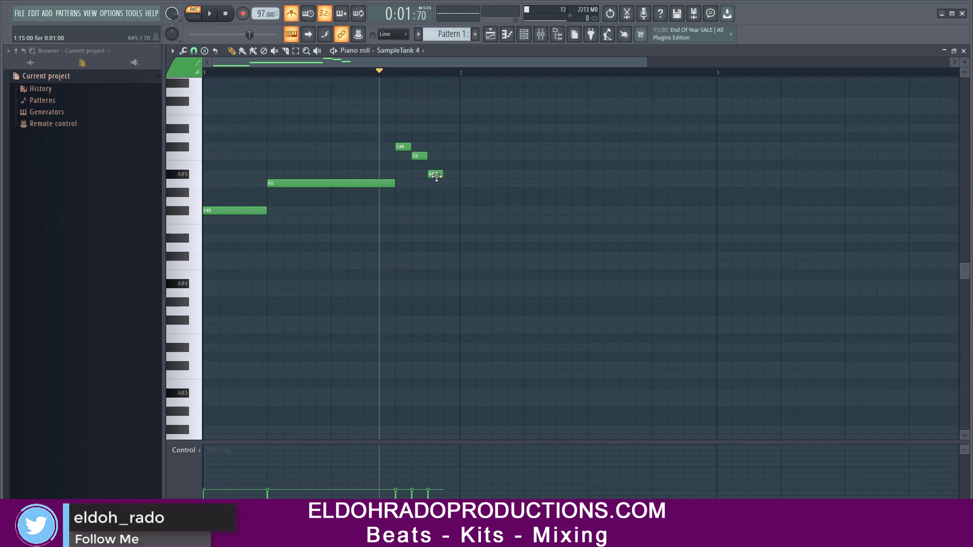
left_click_drag(436, 176, 451, 175)
left_click(461, 183)
key("space")
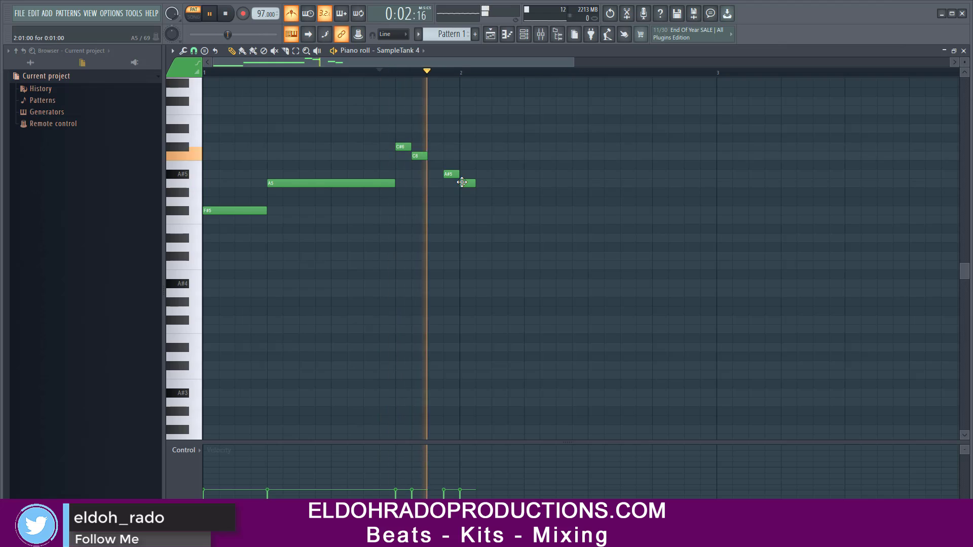
key("space")
Step: Delete the descending run and the long A5 note, keeping only the F#5 note, and play it back
right_click(463, 183)
right_click(451, 175)
right_click(420, 156)
right_click(407, 148)
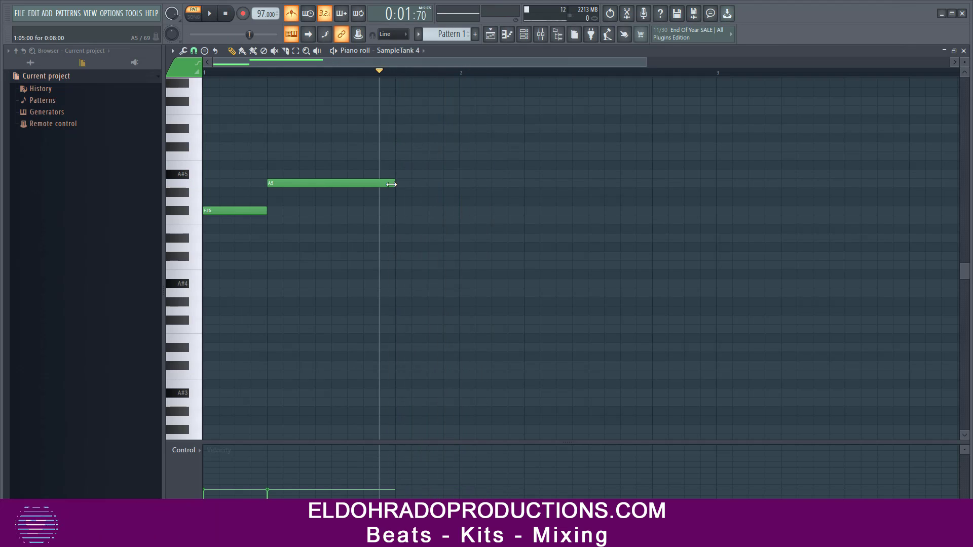
left_click_drag(395, 184, 349, 184)
right_click(307, 186)
key("space")
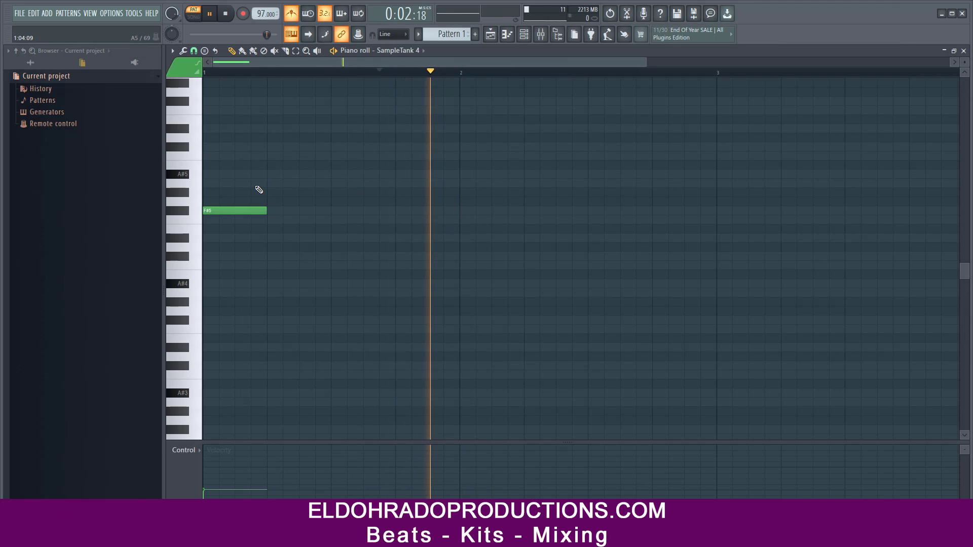
key("space")
Step: Replace the F#5 note with a one-step A#5 note at the start of bar 1
left_click(220, 181)
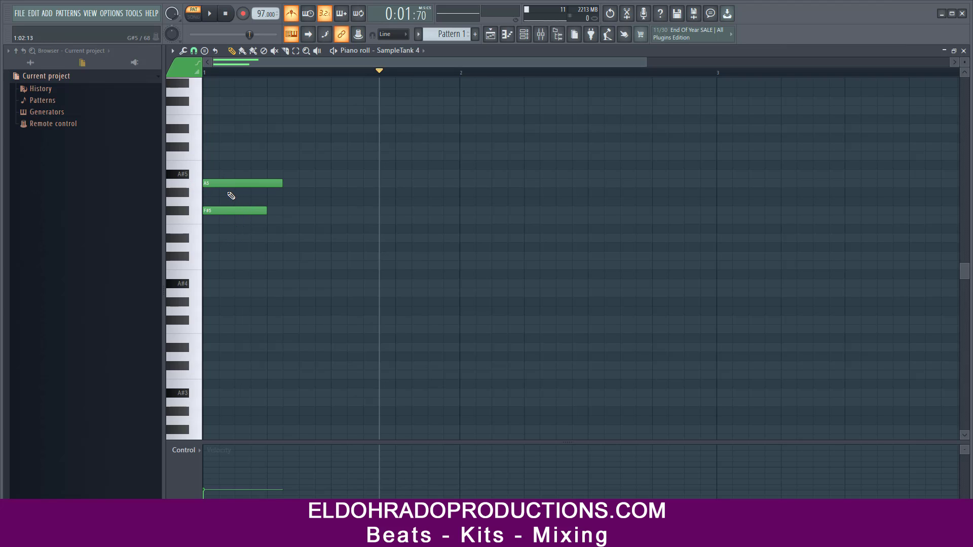
left_click_drag(223, 183, 221, 171)
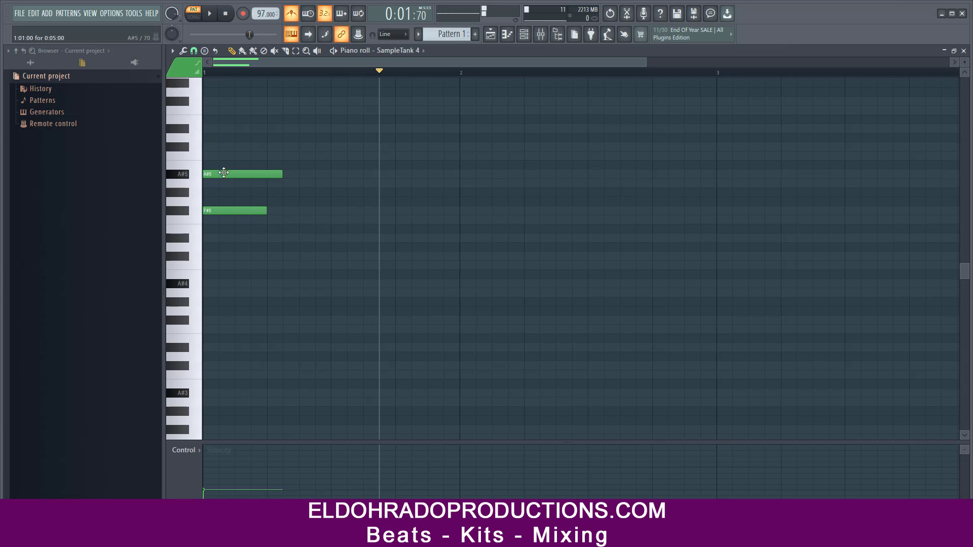
right_click(222, 214)
left_click_drag(282, 174, 214, 175)
Step: Add one-step C#6 and F6 notes above the A#5 note and transpose the F6 down an octave to F5
scroll(223, 182, "up", 3)
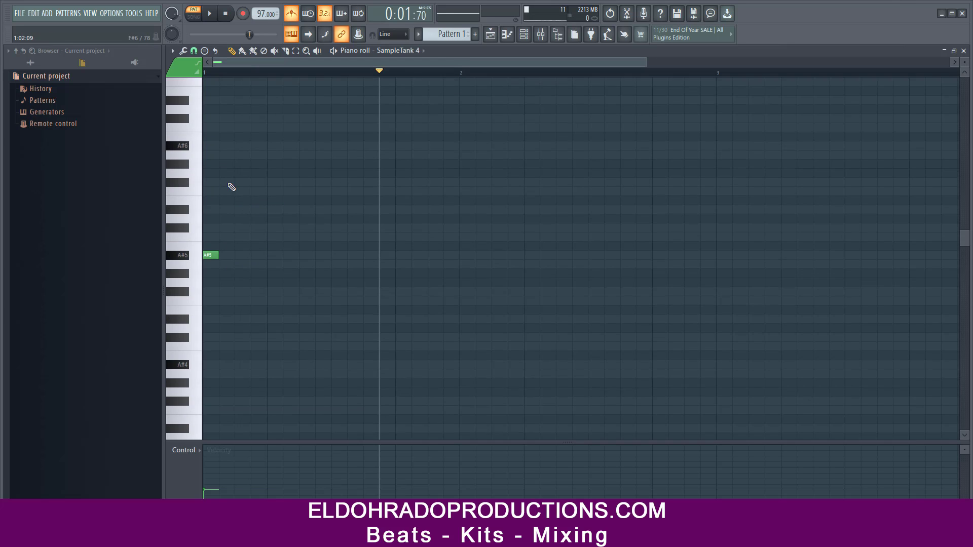
left_click(210, 229)
left_click_drag(209, 213, 209, 193)
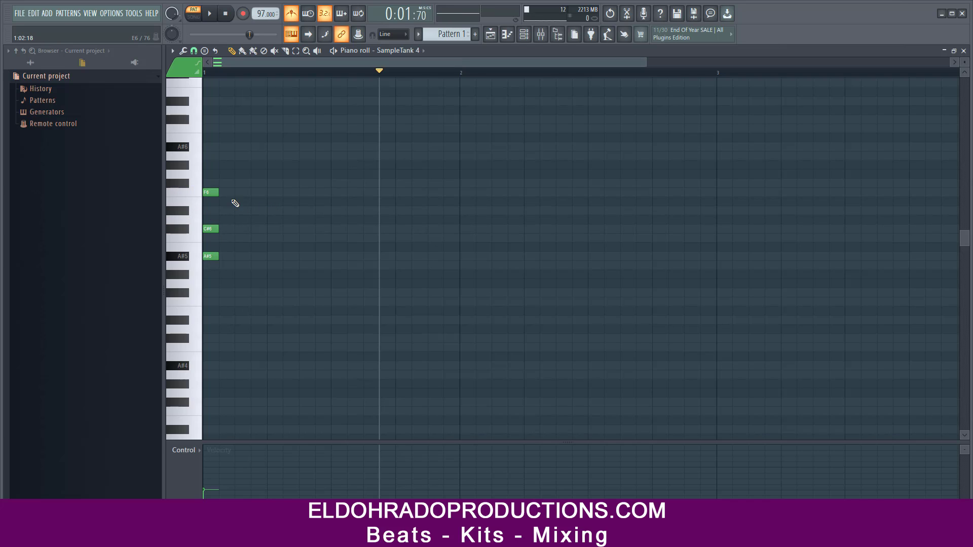
left_click(198, 192)
key("ctrl+Down")
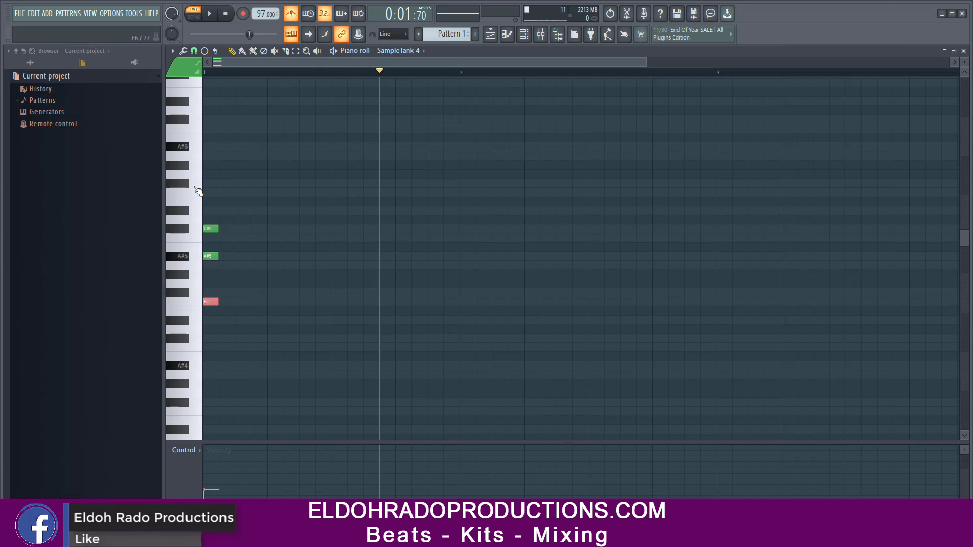
Step: Play the chord from the start, copy it to step 4 of bar 1 and audition both chords
left_click(226, 15)
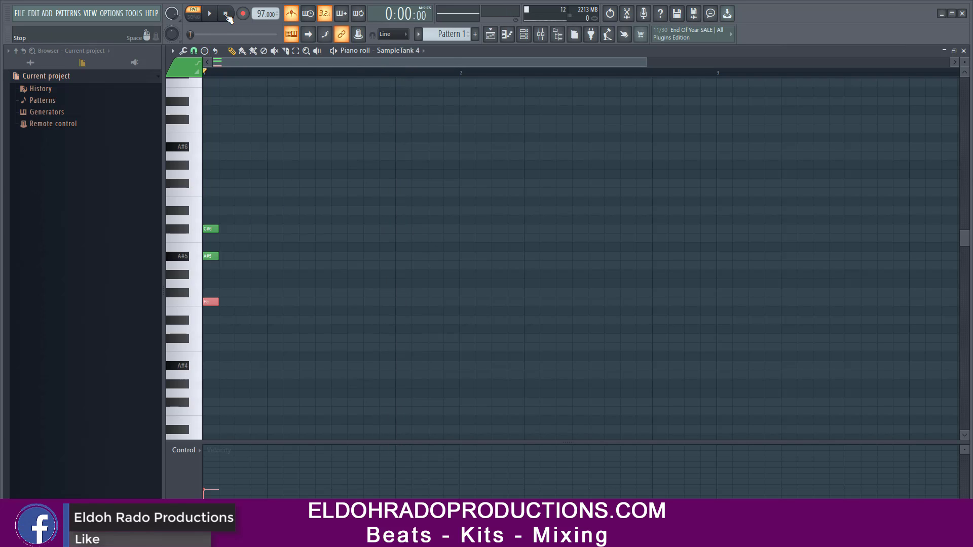
key("space")
key("space")
left_click_drag(245, 331, 252, 227)
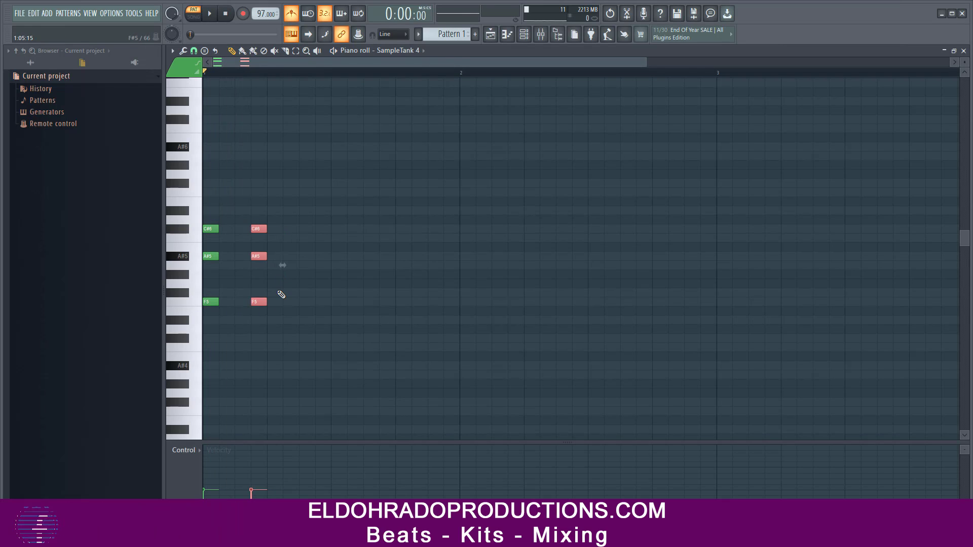
key("space")
key("space")
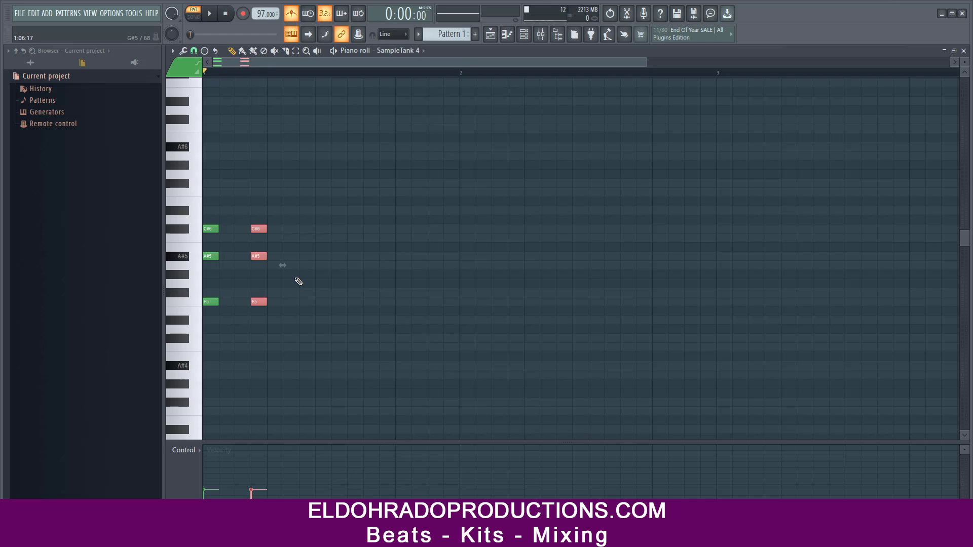
key("space")
key("space")
Step: Duplicate the second chord, move the new copy to step 7 of bar 1 and play the pattern
key("ctrl+b")
key("space")
key("space")
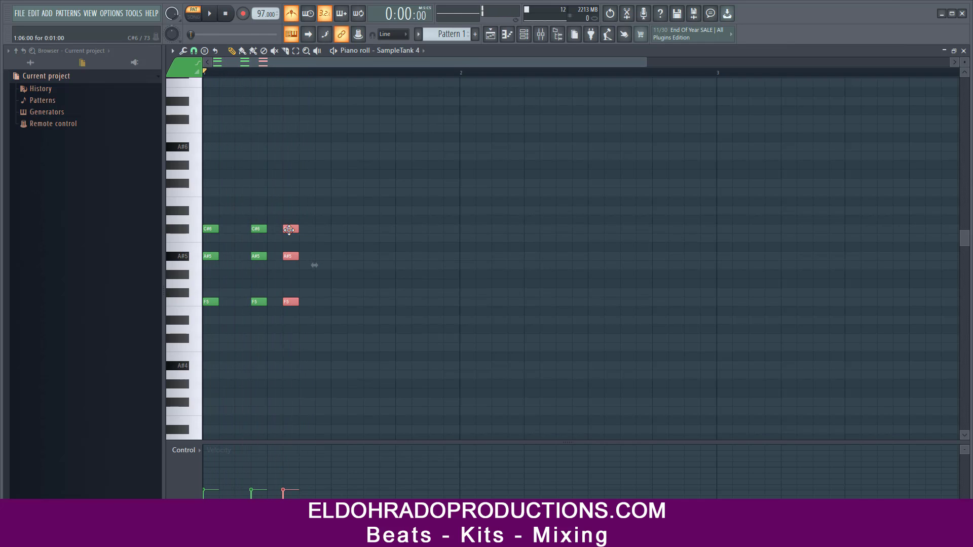
left_click_drag(289, 230, 306, 231)
key("space")
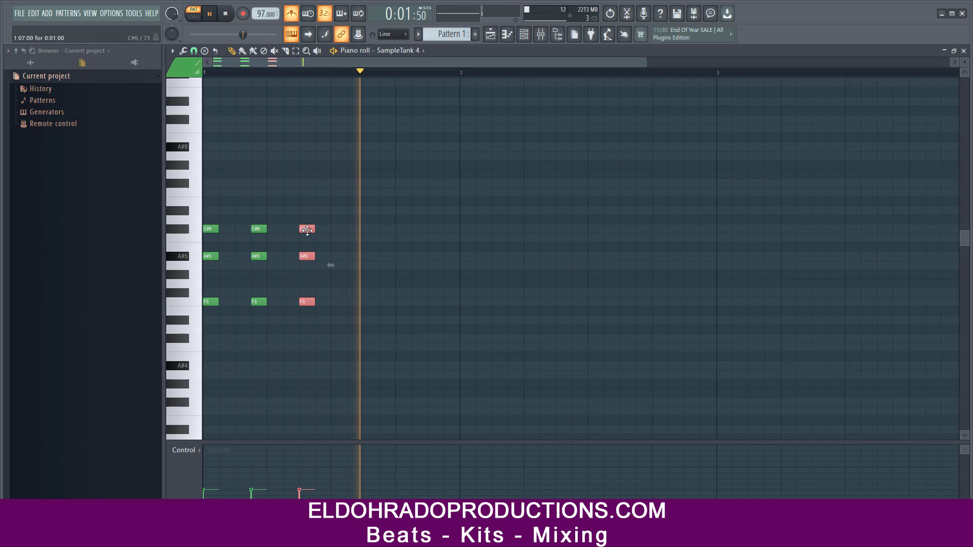
Step: Duplicate the third chord, move the copy to step 13 of bar 1 and play the pattern
key("space")
key("ctrl+b")
left_click_drag(325, 230, 399, 230)
key("space")
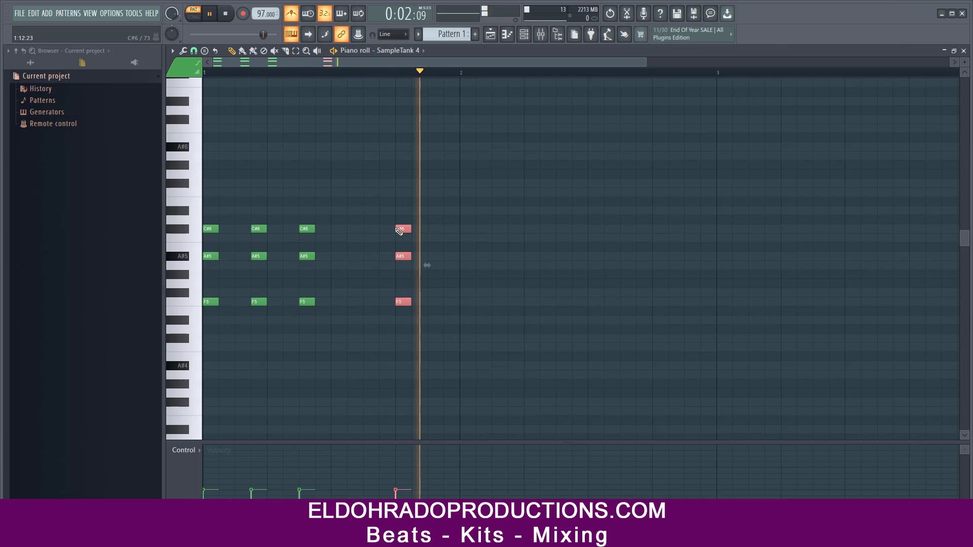
key("space")
Step: Try raising the middle note of the fourth chord to C6 and audition the pattern
left_click(423, 256, "ctrl")
left_click_drag(420, 333, 404, 238, "ctrl")
key("space")
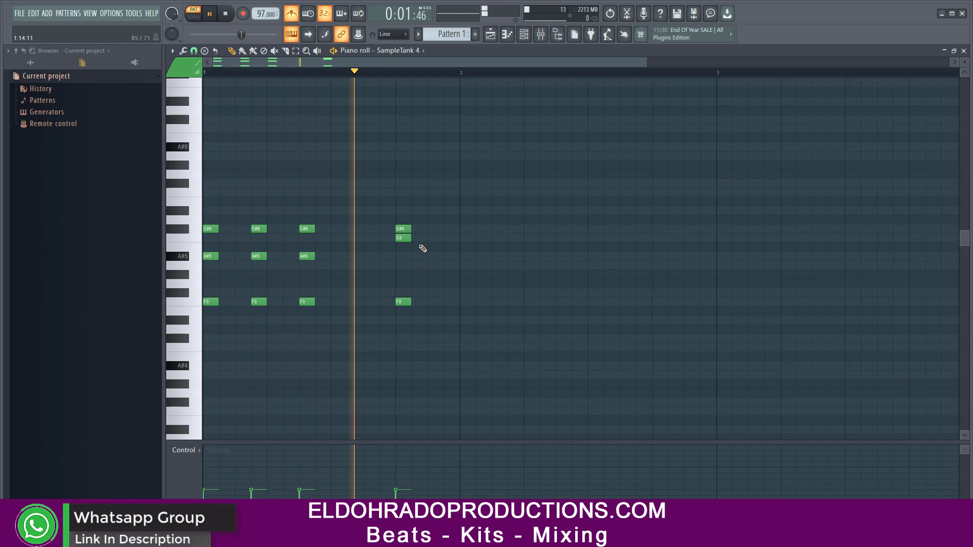
key("space")
key("space")
Step: Return the fourth chord's middle note to A#5 and play the pattern again
mouse_move(408, 240)
left_mouse_down()
mouse_move(409, 265)
mouse_move(406, 252)
left_mouse_up()
key("space")
key("space")
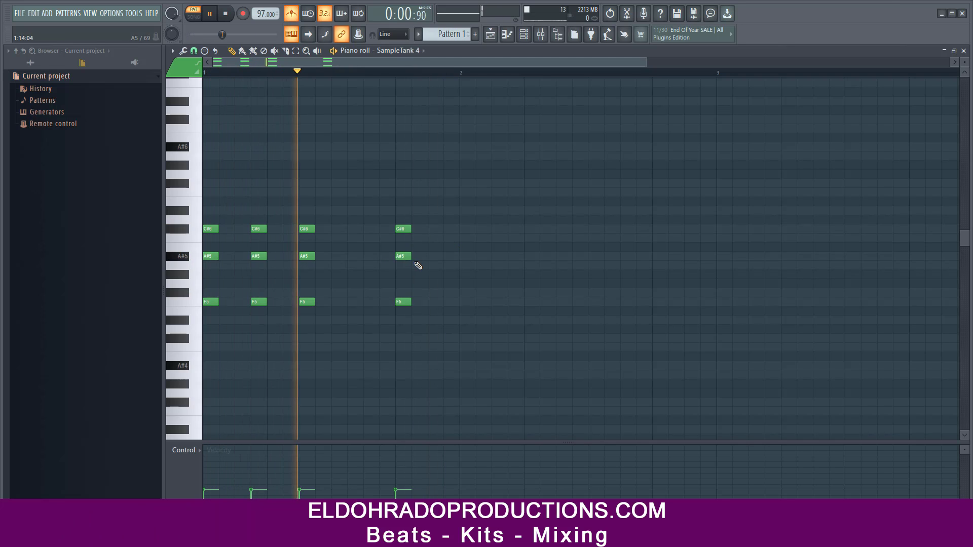
key("space")
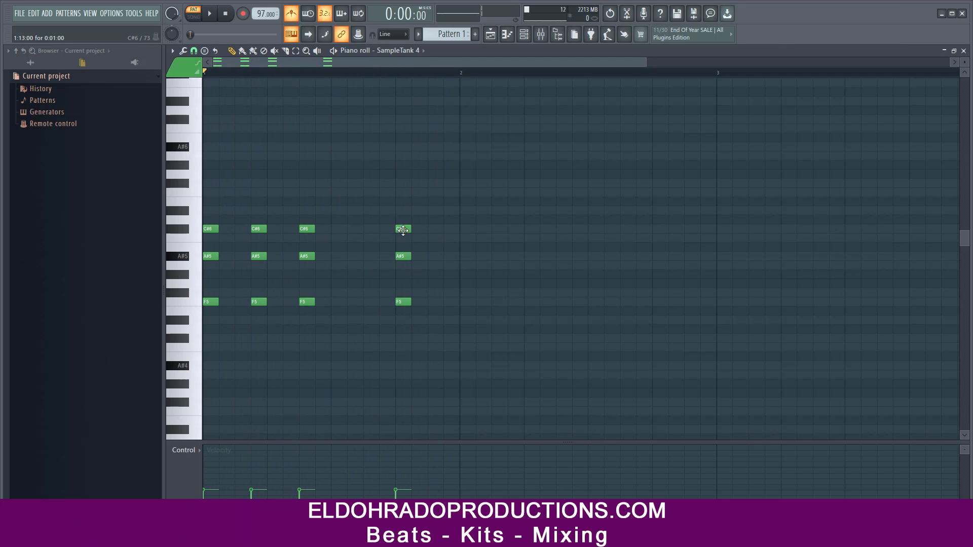
Step: Raise the fourth chord's top note to D#6 and audition the pattern
left_click_drag(403, 228, 404, 210)
key("space")
key("space")
key("space")
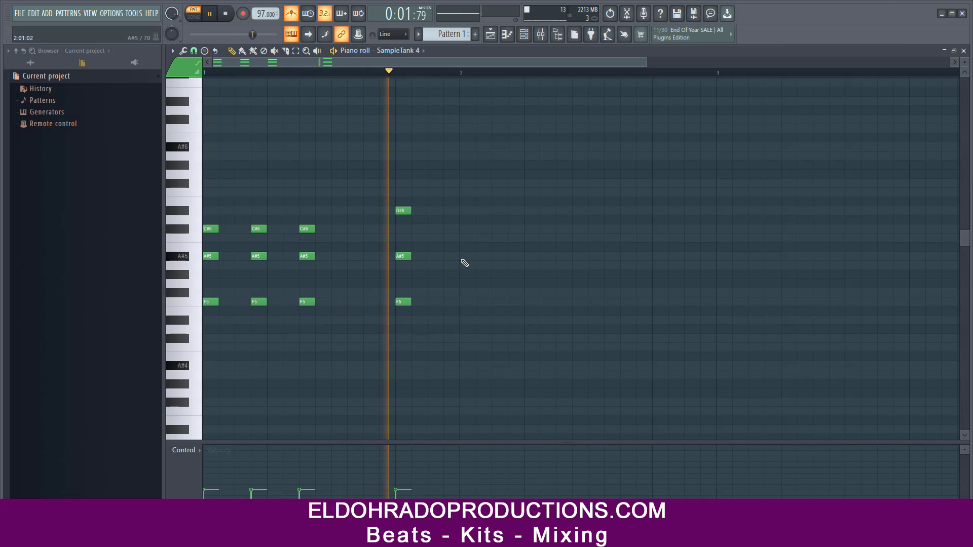
key("space")
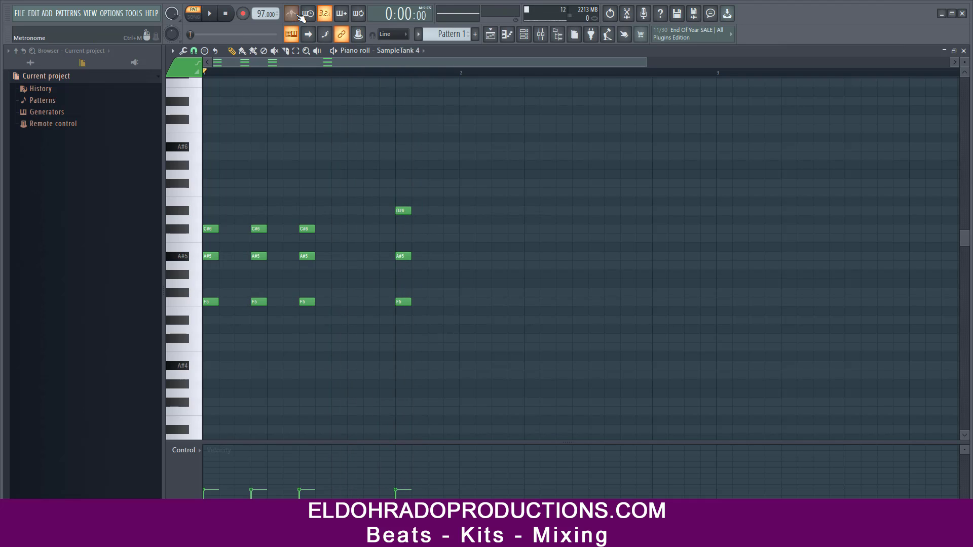
Step: Copy all the bar 1 chords into bar 2, and copy both bars into bars 3 and 4
key("ctrl+a")
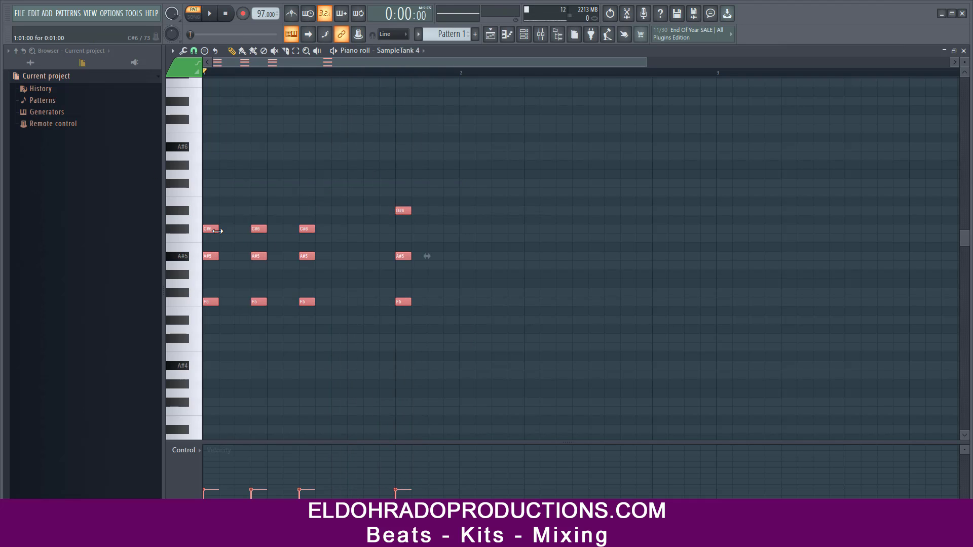
left_click_drag(213, 229, 463, 227)
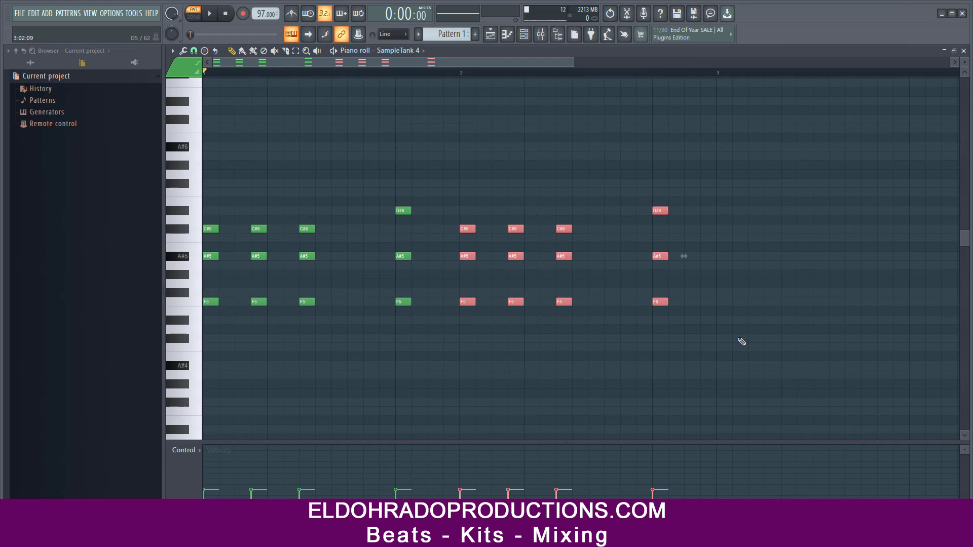
left_click_drag(730, 356, 173, 163)
left_click_drag(214, 229, 728, 228)
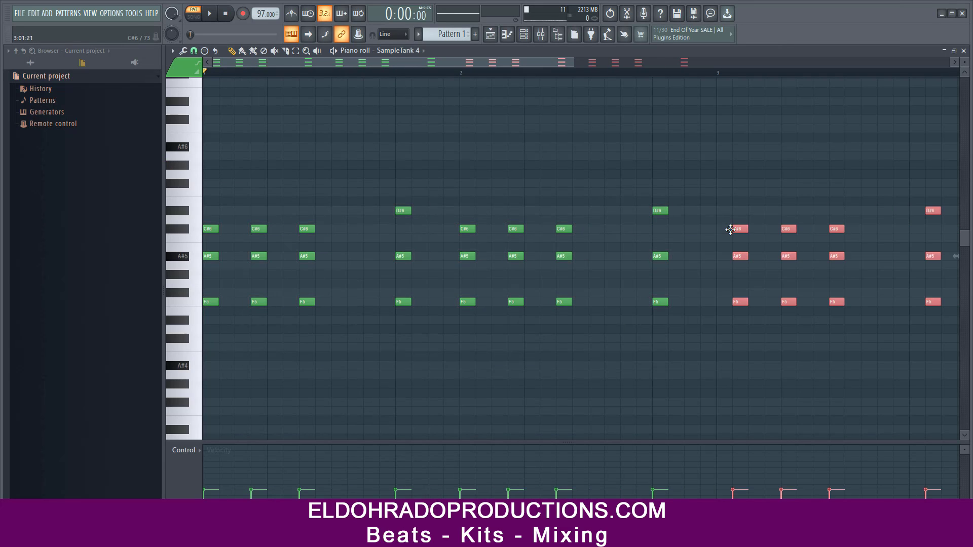
Step: Transpose the bar 4 chords down two semitones and lower their middle notes to F#5
mouse_move(402, 62)
left_mouse_down()
mouse_move(614, 61)
mouse_move(541, 71)
left_mouse_up()
left_click(768, 245)
left_click_drag(821, 367, 562, 168)
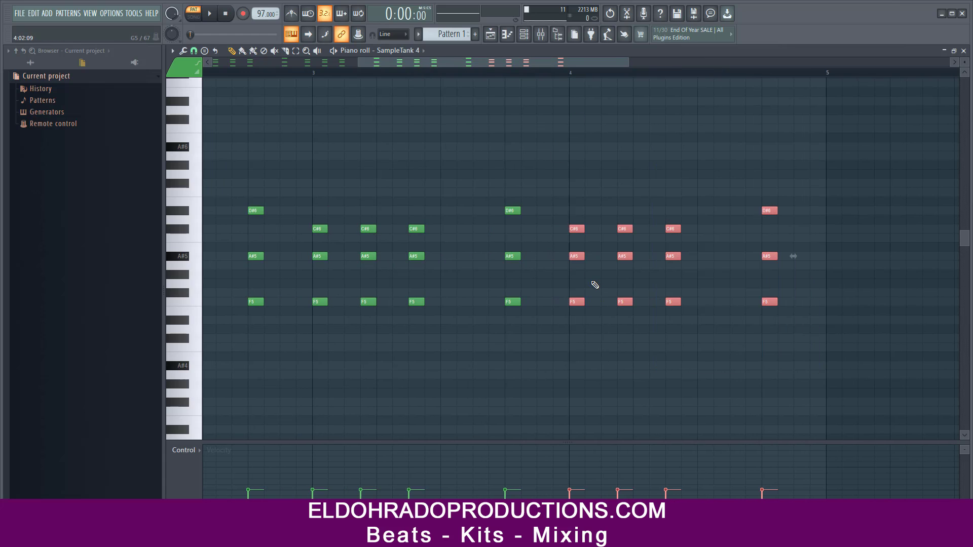
left_click_drag(577, 303, 573, 328)
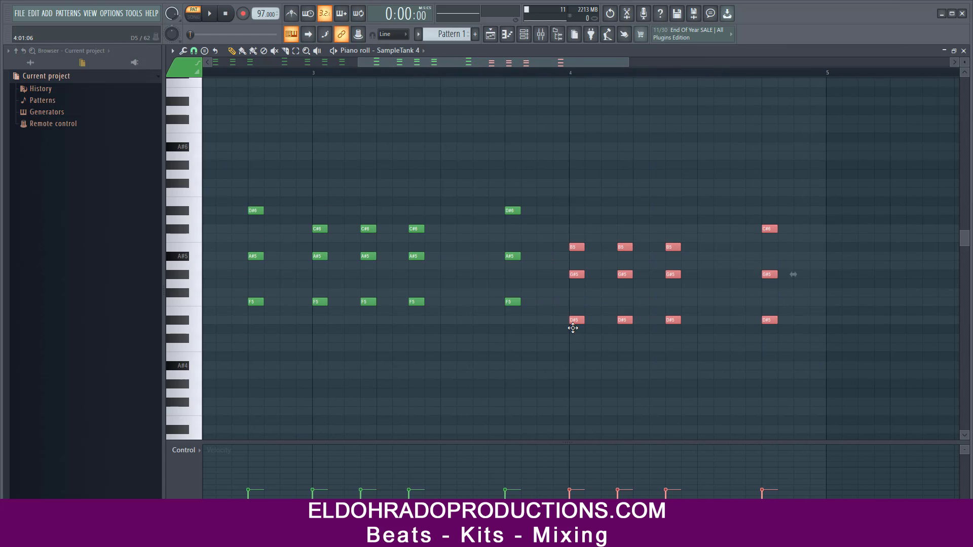
left_click(660, 309)
left_click_drag(798, 299, 575, 298)
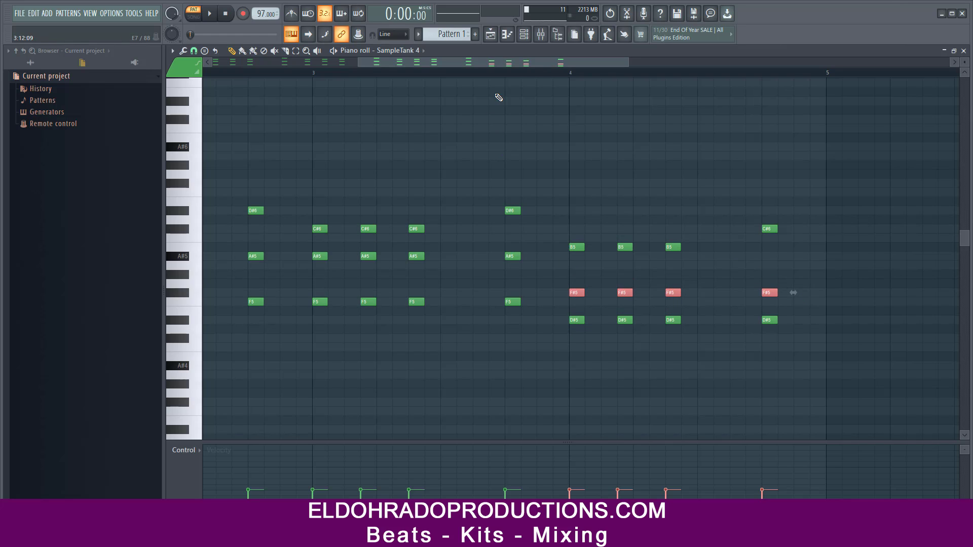
Step: Audition the bar 4 chords, starting playback from step 12 of bar 3
left_click(490, 76)
key("space")
key("space")
left_click(489, 74)
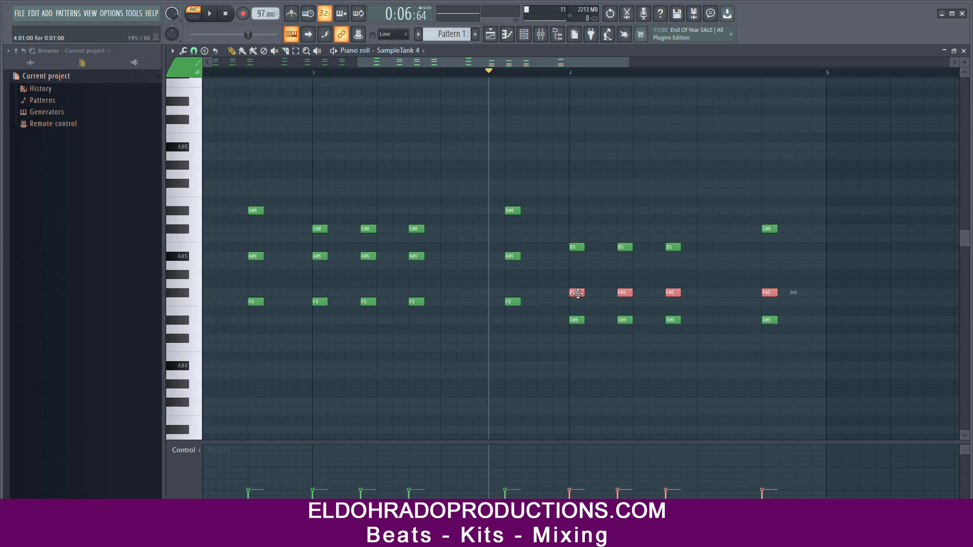
Step: Raise the top notes of the first three bar 4 chords to C6 and play the change
left_click_drag(702, 265, 567, 224)
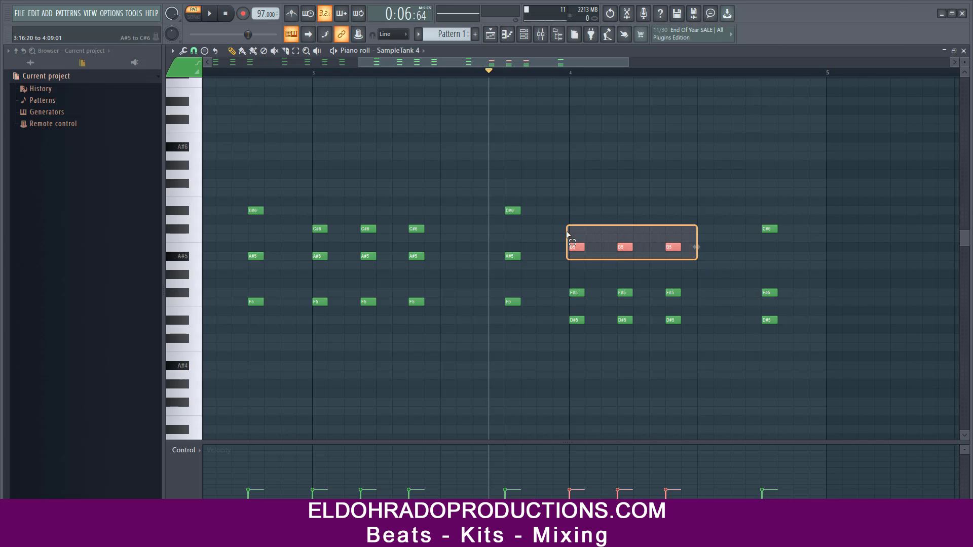
key("shift+Up")
key("space")
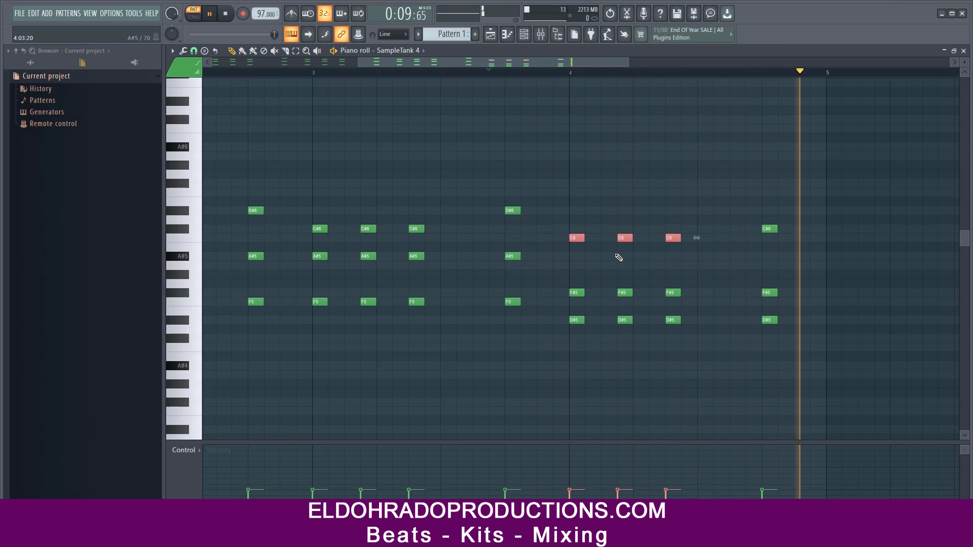
key("space")
Step: Try A#5 as the top note of the first three bar 4 chords, audition it and return the notes to C6
key("shift+Down")
key("shift+Down")
key("space")
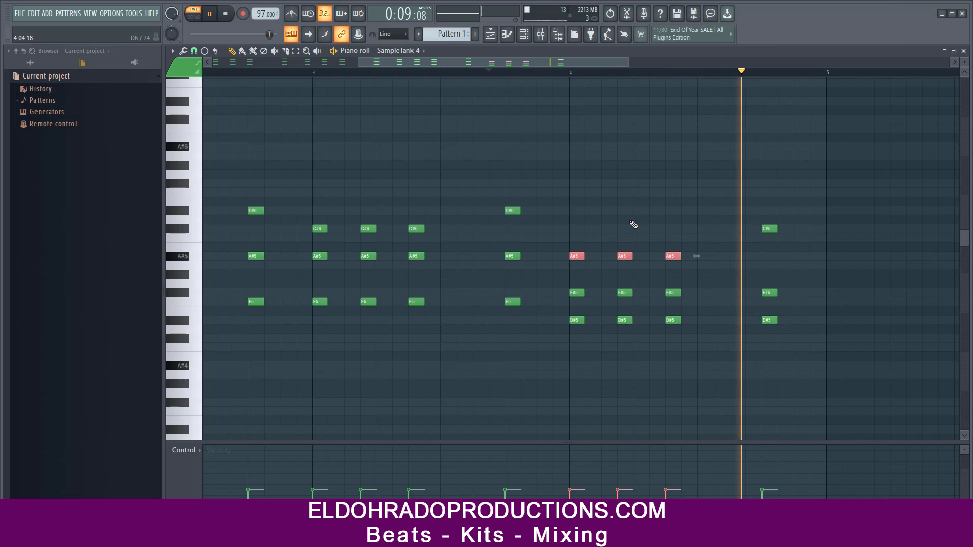
key("space")
left_click(400, 75)
key("space")
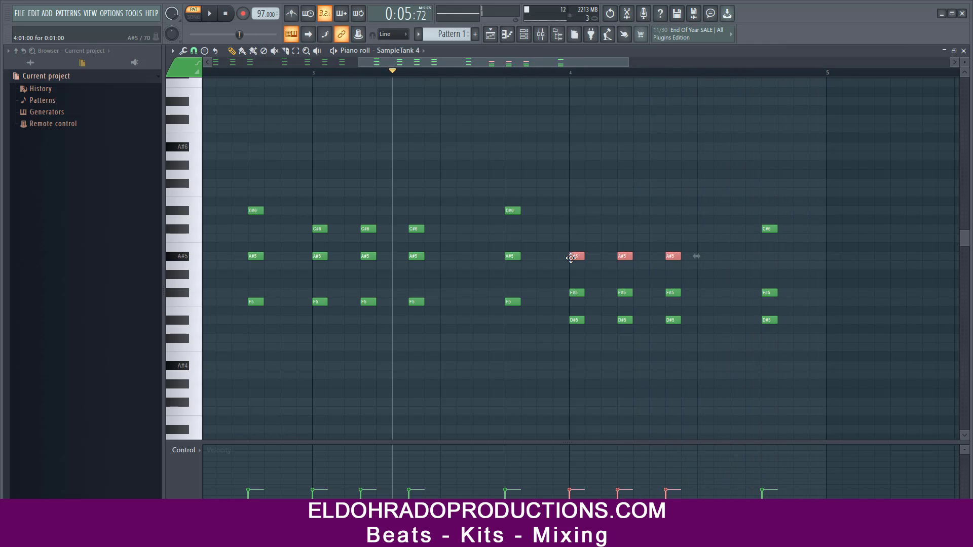
left_click_drag(573, 256, 572, 238)
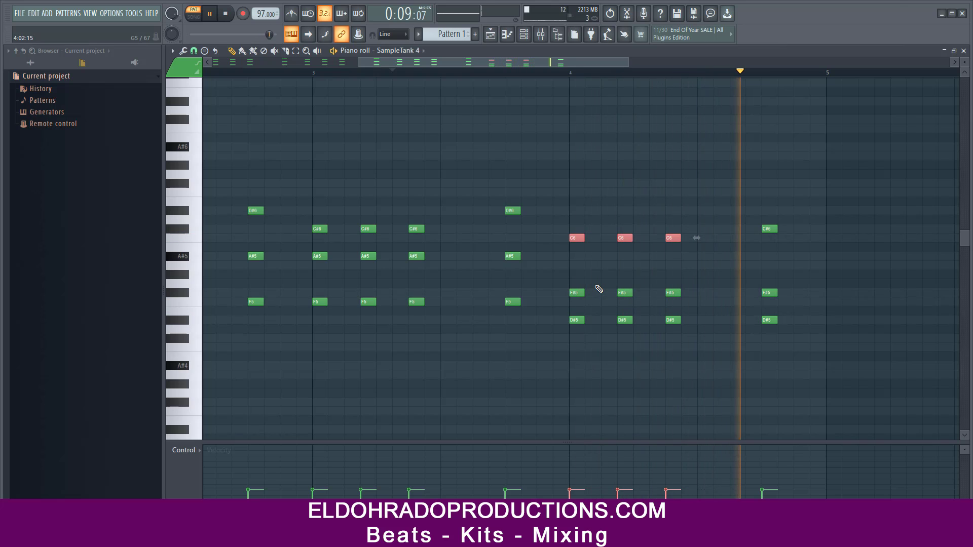
key("space")
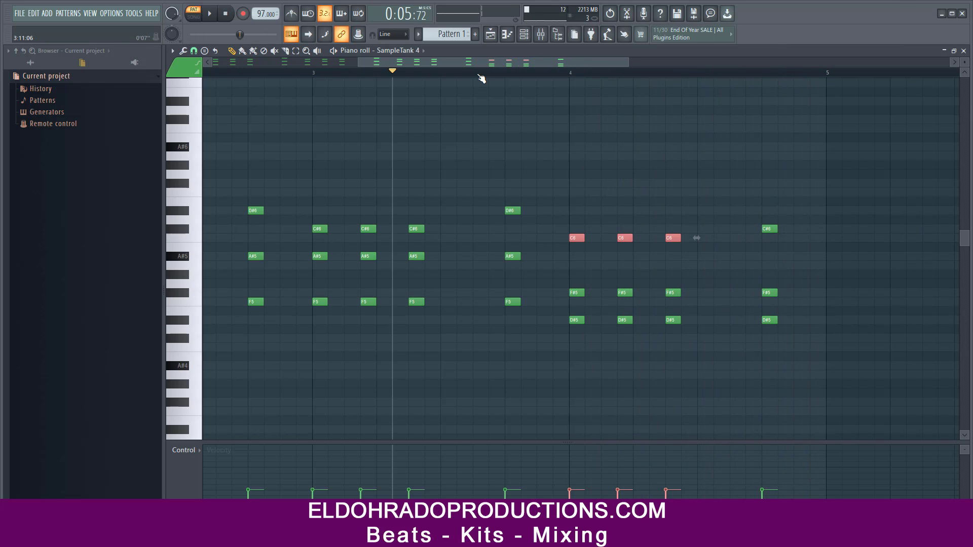
Step: Load Cellos.nki from the Cinematic Strings library in Kontakt and select the Staccato articulation
scroll(479, 78, "down", 4)
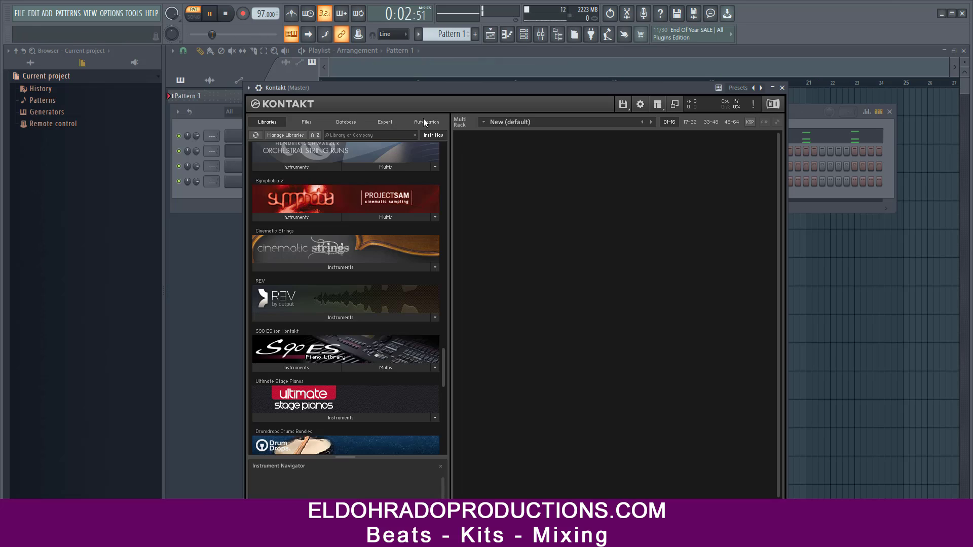
left_click(361, 269)
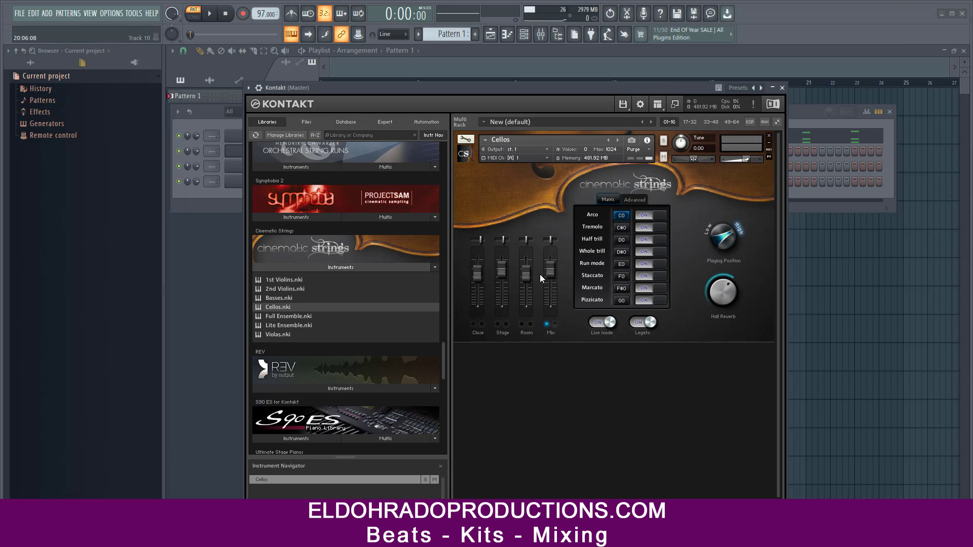
left_click(622, 279)
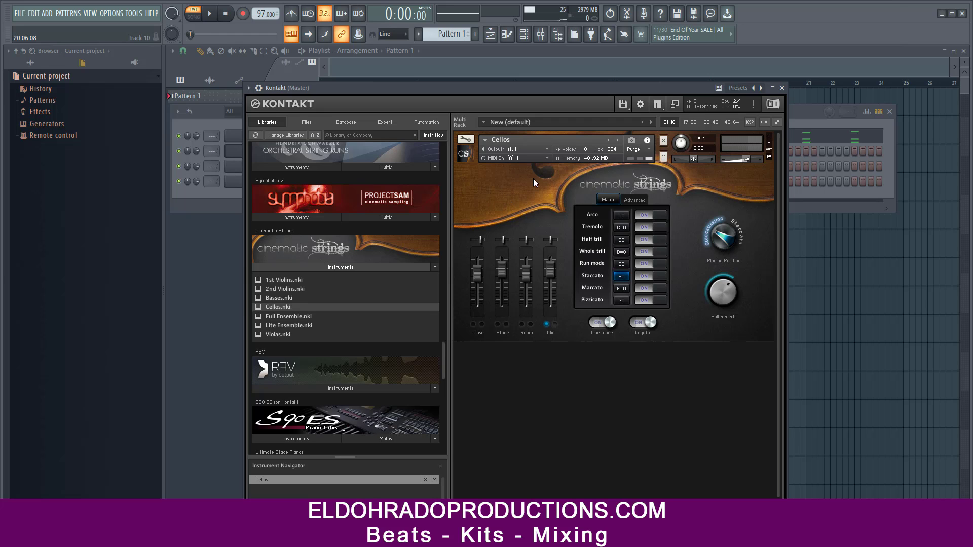
left_click(783, 89)
Step: Copy the SampleTank 4 channel's notes to the Kontakt channel
right_click(332, 136)
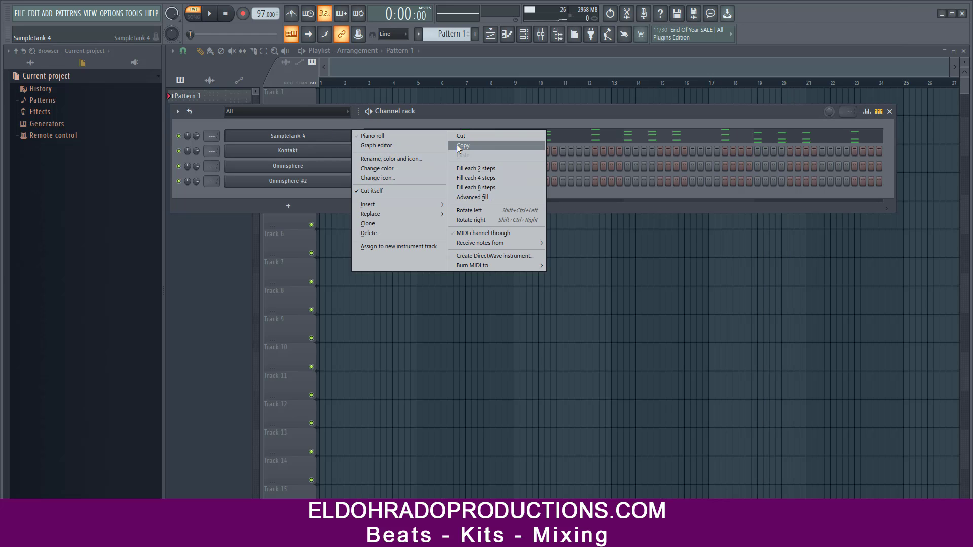
left_click(458, 146)
right_click(344, 150)
left_click(462, 170)
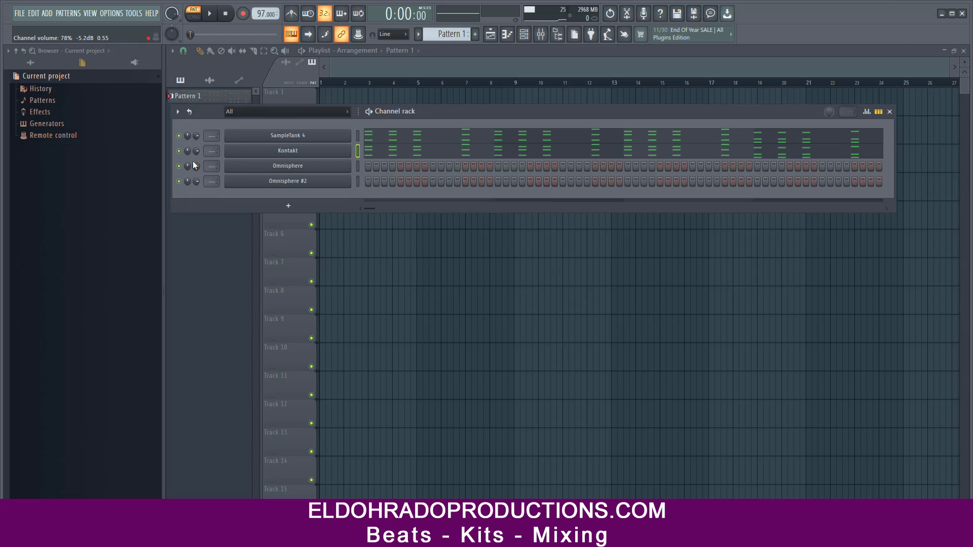
Step: Raise the Kontakt channel's volume while auditioning it, and route SampleTank 4 to mixer track 1 and Kontakt to mixer track 2
mouse_move(196, 150)
left_mouse_down()
mouse_move(196, 178)
mouse_move(196, 142)
left_mouse_up()
left_click(179, 151)
key("space")
left_click(179, 151)
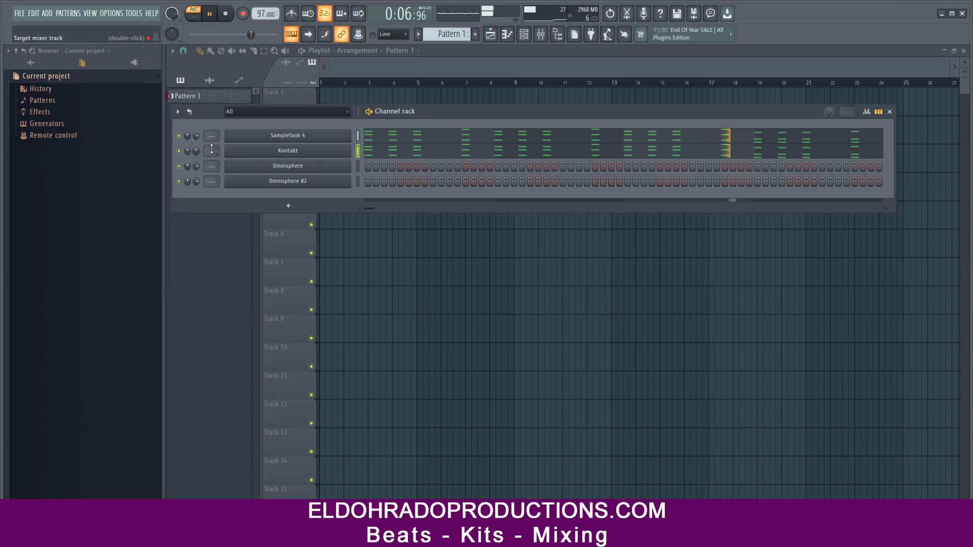
scroll(211, 136, "up", 1)
scroll(208, 151, "up", 2)
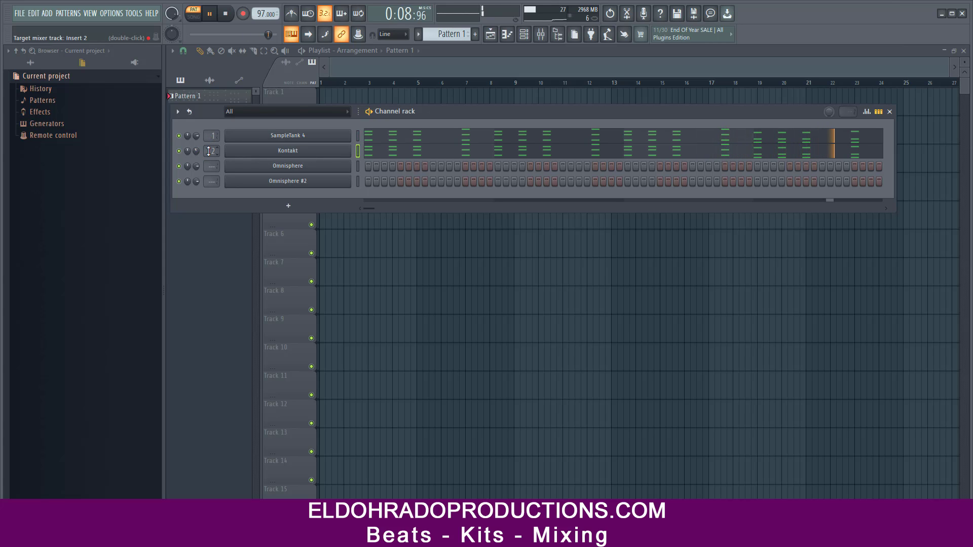
Step: Add the DT 4 lb Kick, DT High Life and MD HH 1 samples from the Eldoh Rado drum kits as new channels
left_click(31, 62)
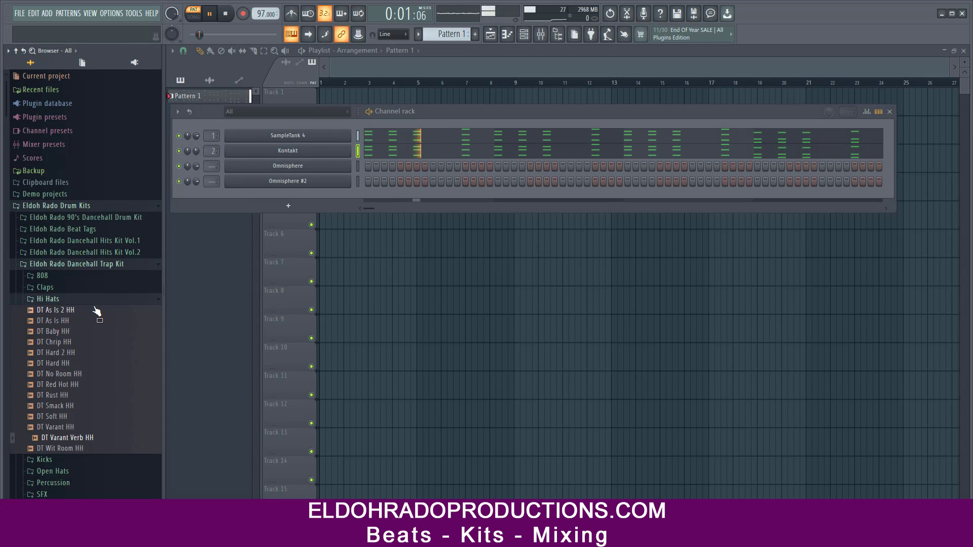
left_click(113, 300)
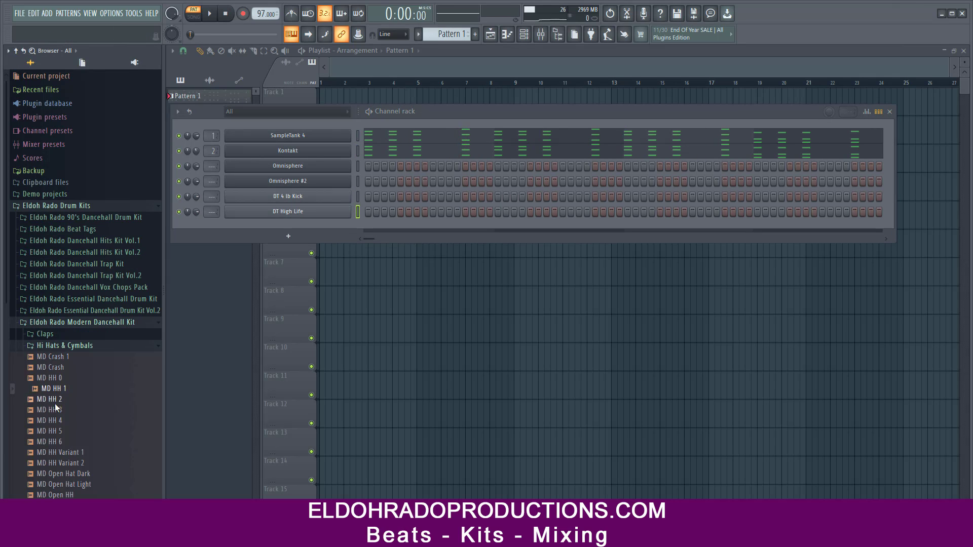
left_click_drag(54, 389, 797, 217)
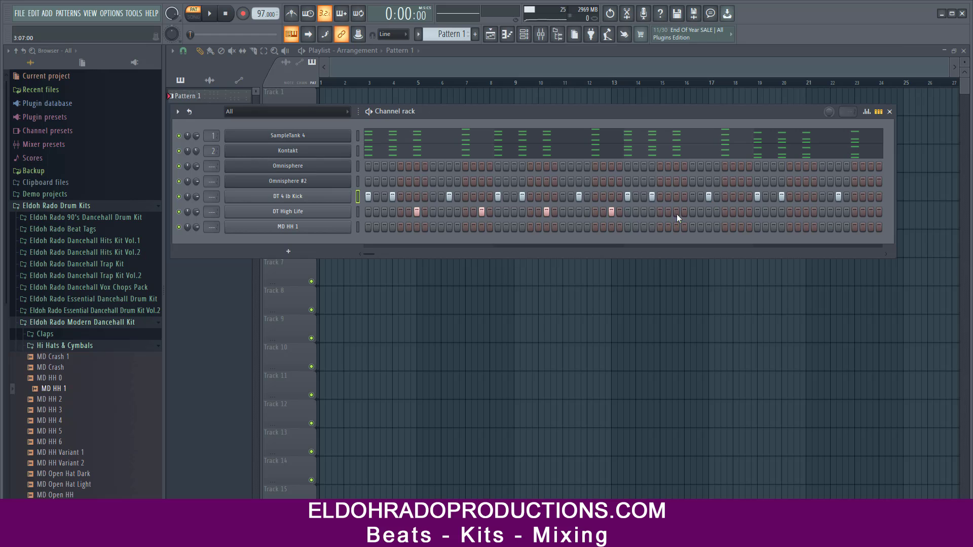
Step: Program bar 1 with kicks on steps 1, 7 and 11, DT High Life on 4 and 13, and hi-hats on 3, 6, 10, 11 and 15
left_click(416, 211)
left_click(384, 211)
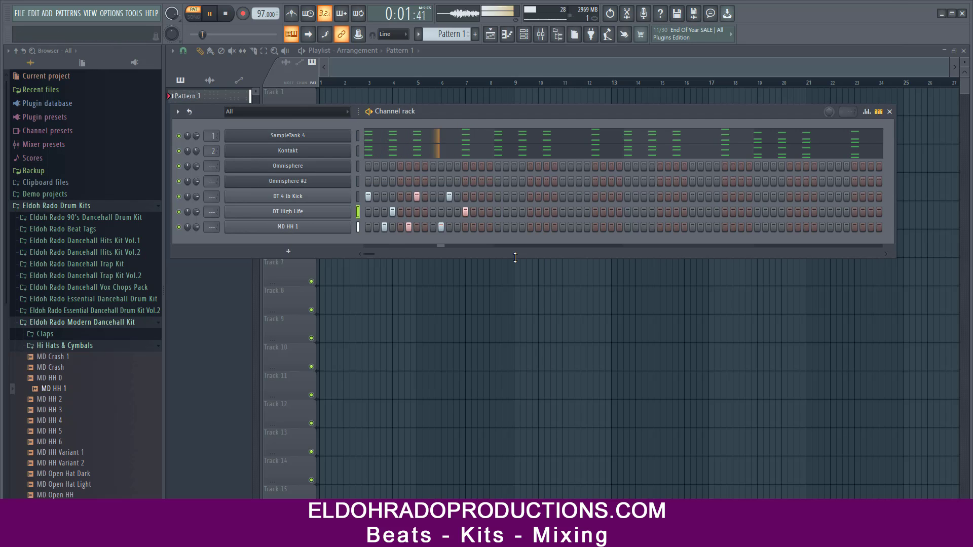
left_click(449, 227)
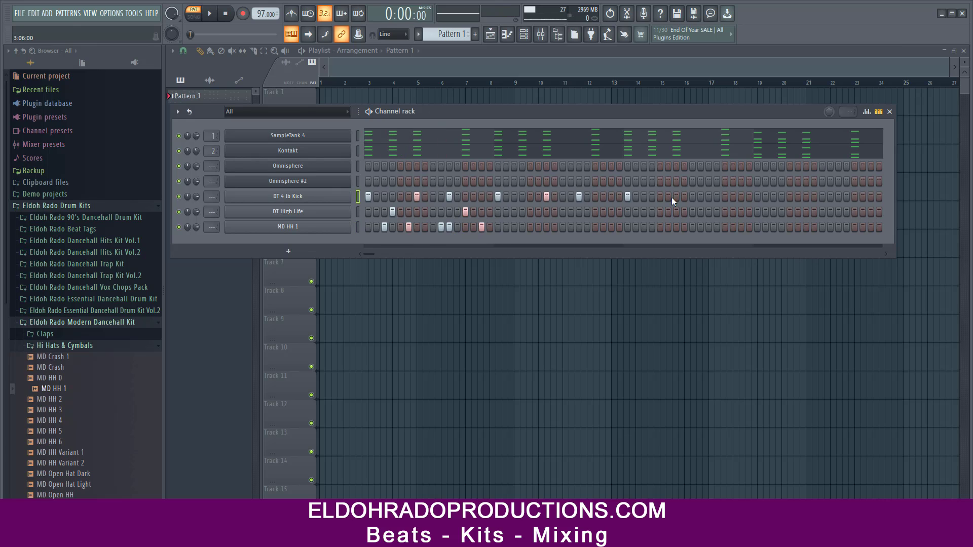
Step: Extend the DT 4 lb Kick pattern with hits on steps 39, 43, 49, 55, 59 and 63 while playing the pattern
key("space")
left_click(676, 197)
left_click(709, 197)
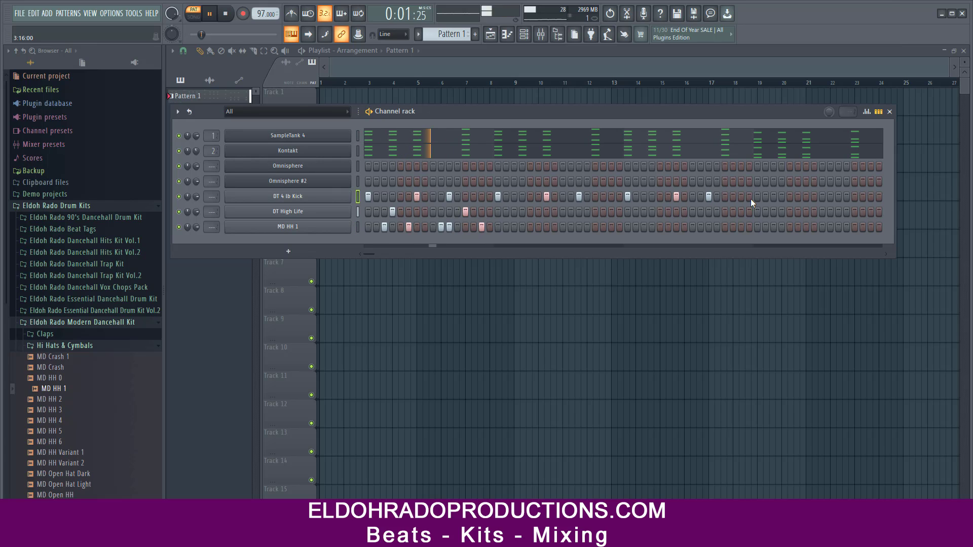
left_click(757, 197)
left_click(806, 197)
left_click(838, 197)
left_click(871, 196)
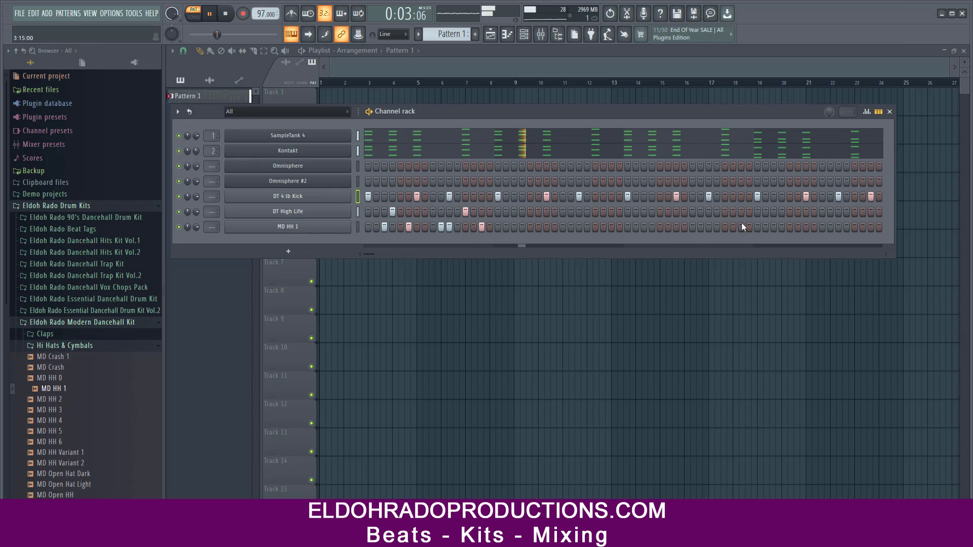
key("space")
Step: Repeat the bar 1 DT High Life and MD HH 1 rhythms through bars 2 to 4 and play the full pattern
left_click(725, 212)
left_click(522, 212)
left_click(595, 212)
left_click(651, 212)
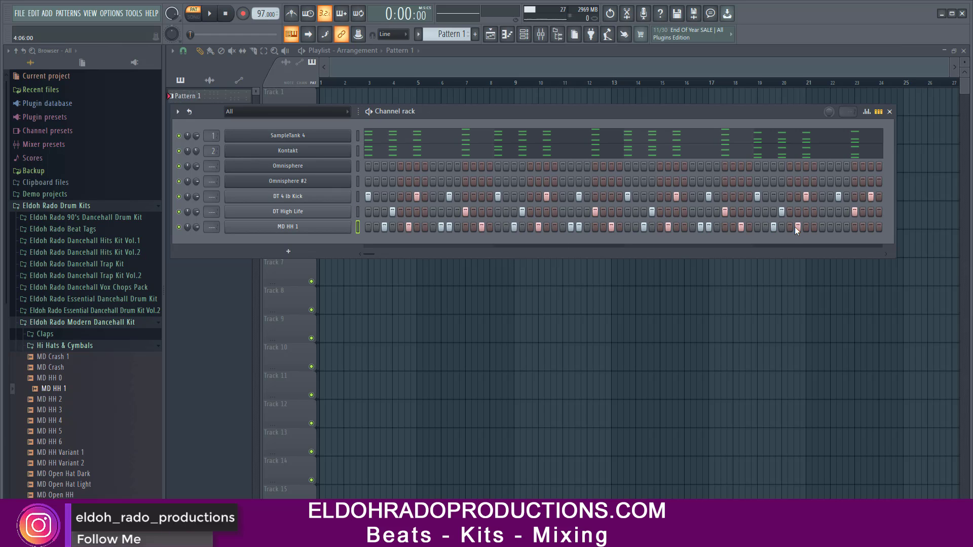
key("space")
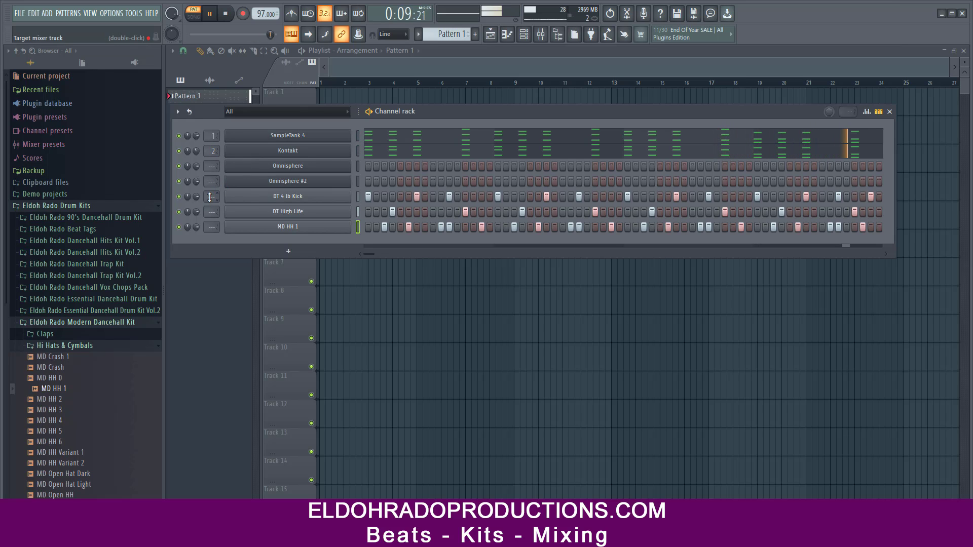
Step: Route the DT 4 lb Kick to mixer track 5, lower that track's fader and stop playback
scroll(209, 197, "up", 5)
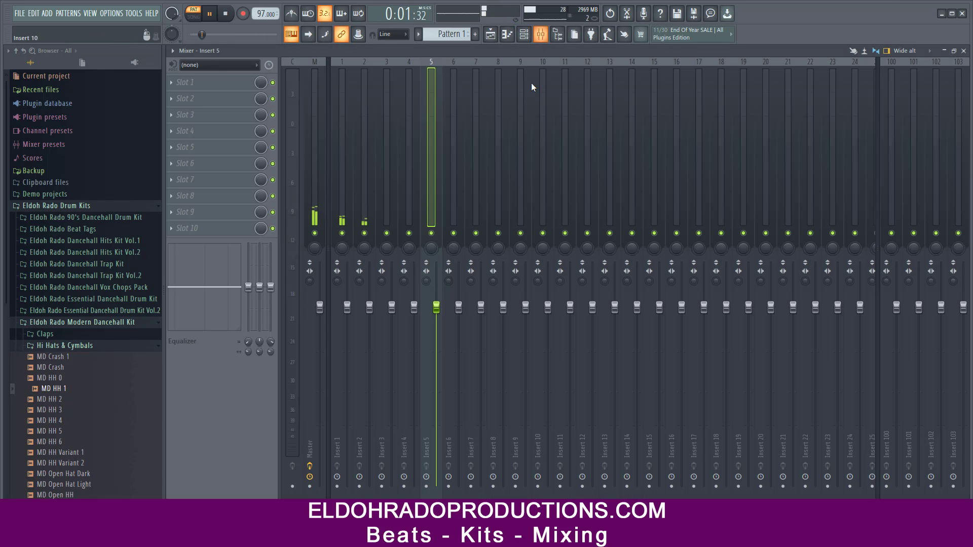
double_click(208, 197)
left_click_drag(436, 308, 438, 355)
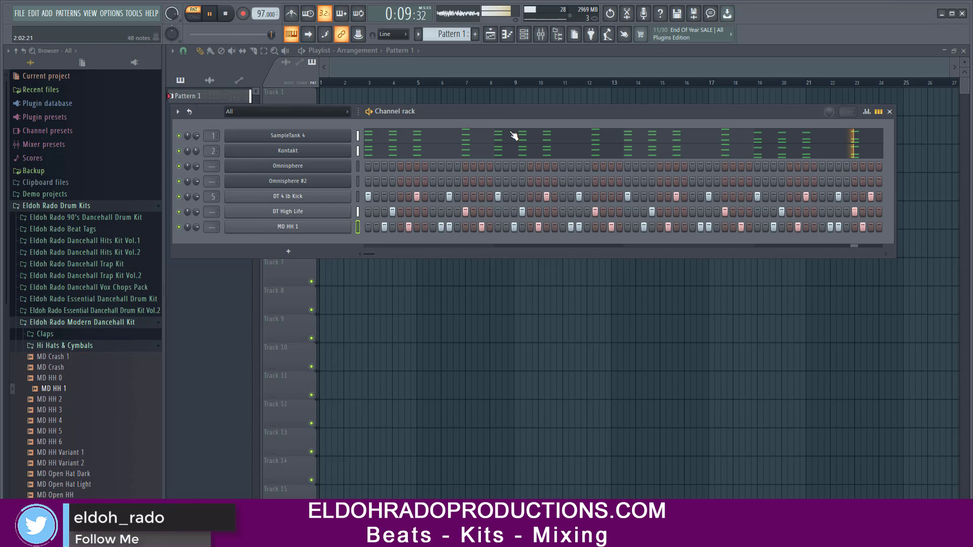
key("F9")
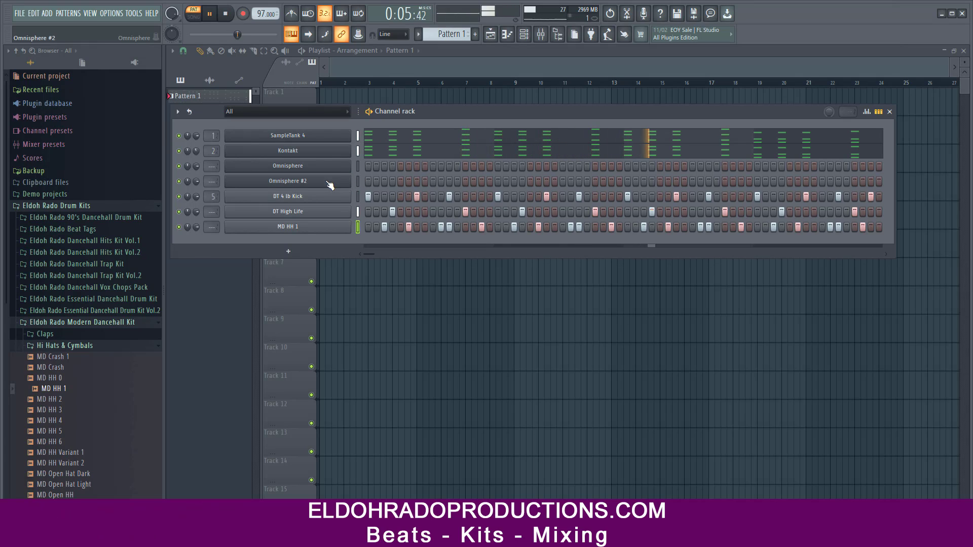
key("space")
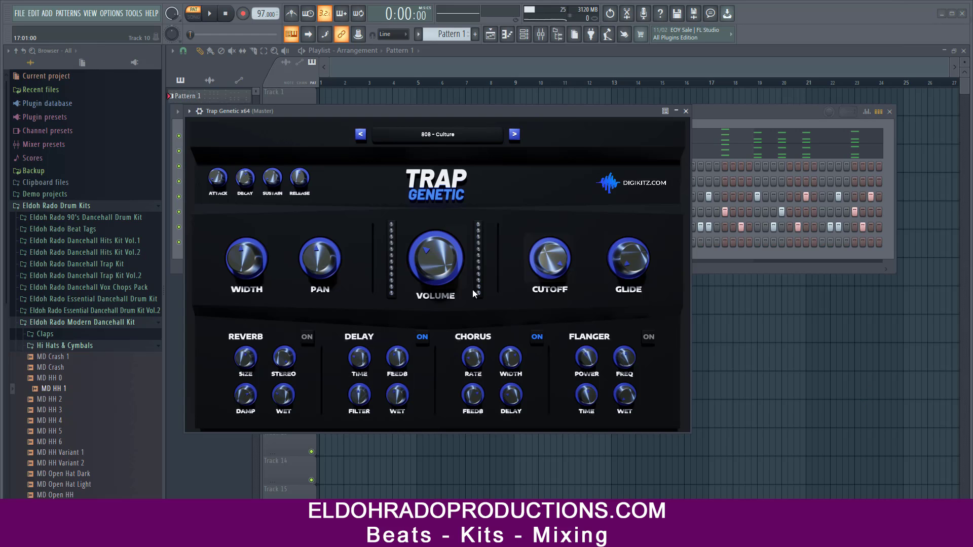
Step: Load the KY - Narcos preset in Trap Genetic and close the plugin window
left_click_drag(451, 116, 495, 130)
left_click(462, 150)
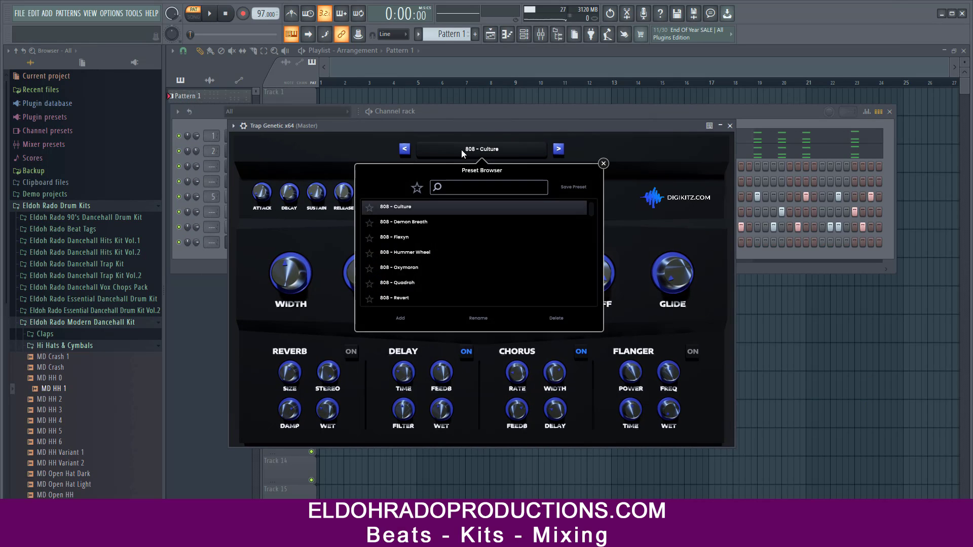
scroll(394, 253, "down", 10)
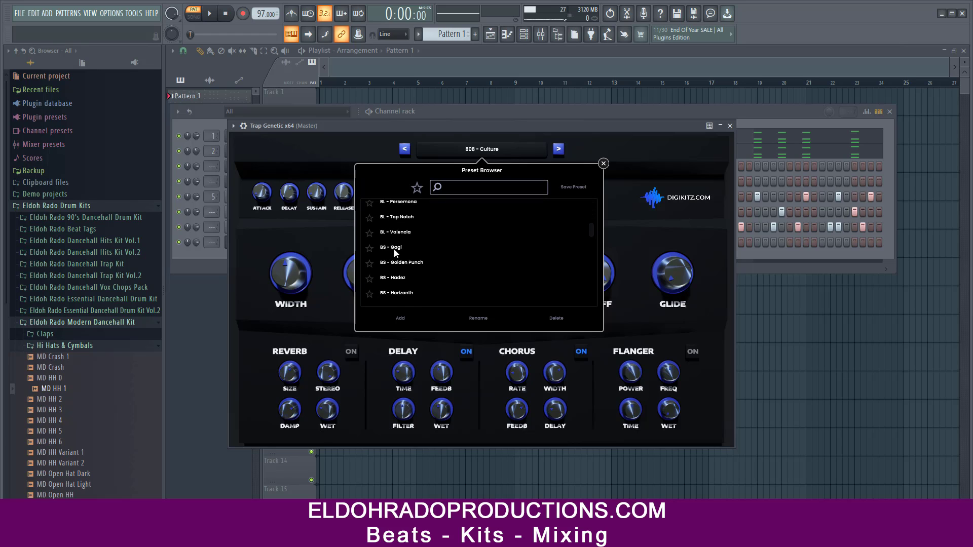
scroll(395, 253, "down", 8)
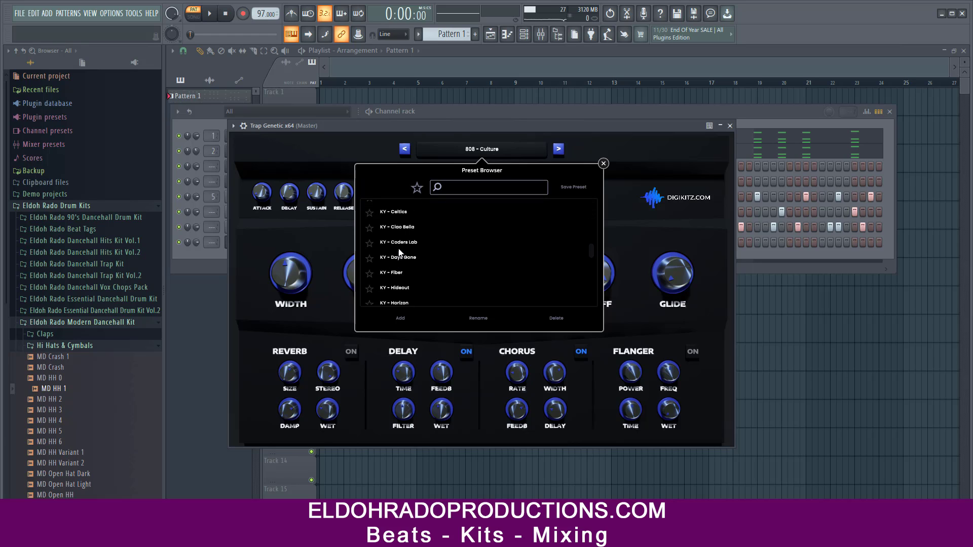
scroll(405, 244, "down", 3)
left_click(408, 245)
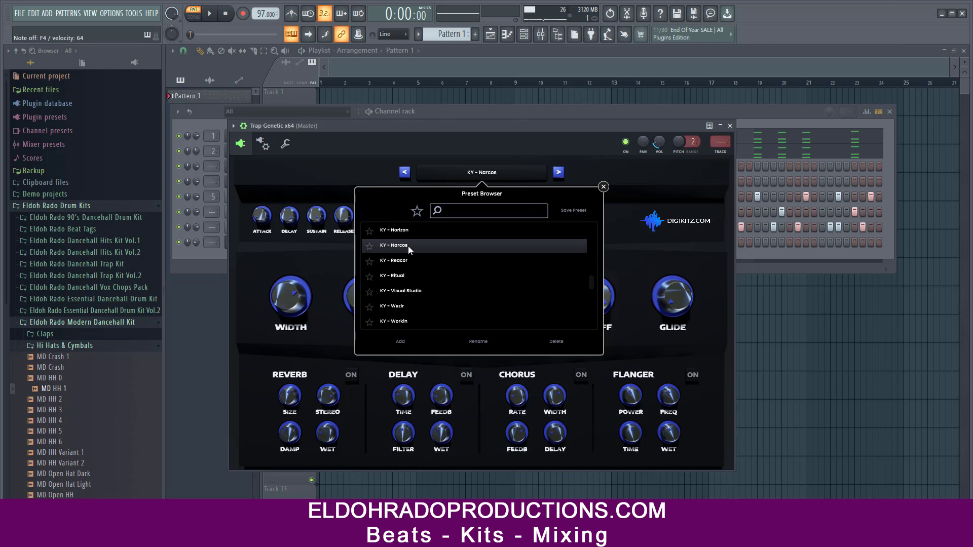
left_click(603, 187)
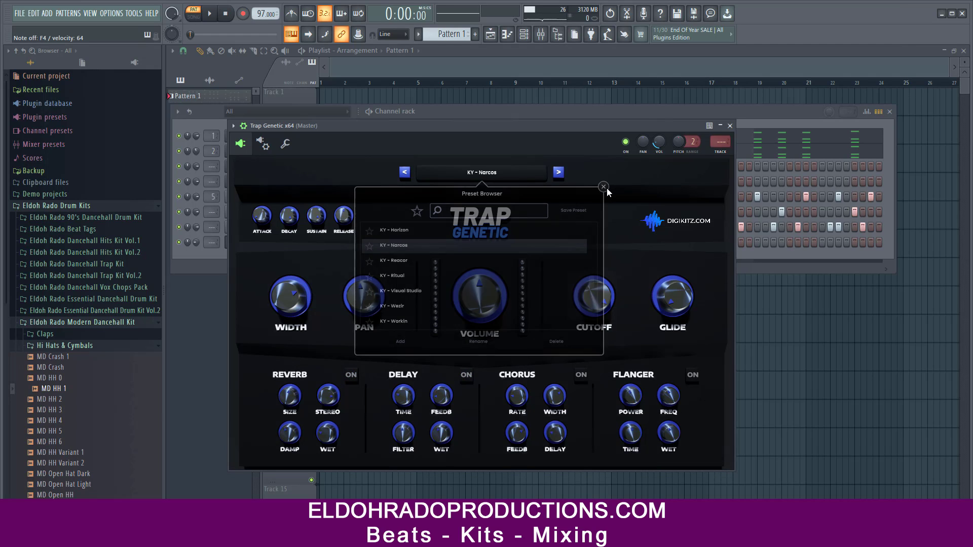
left_click(730, 125)
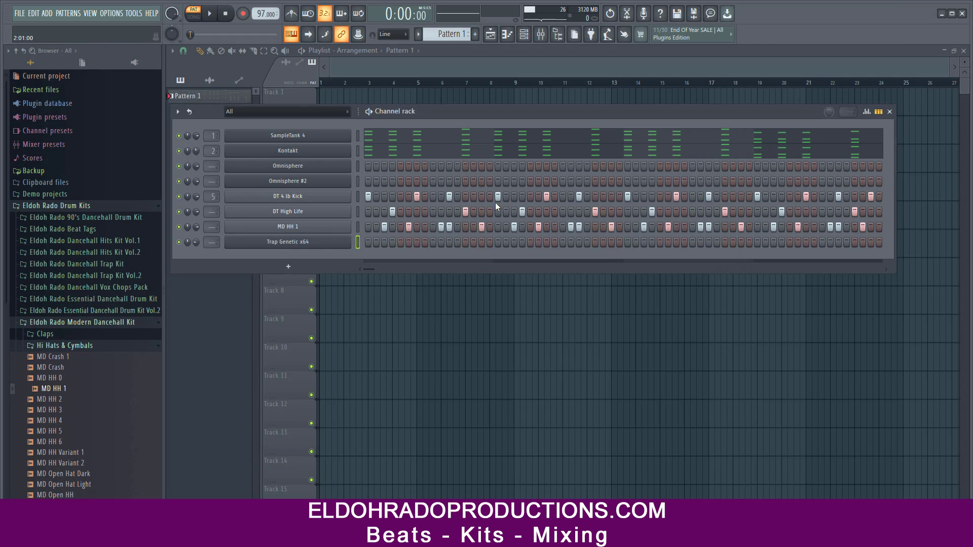
Step: Draw three-beat chords in the Trap Genetic piano roll: F5, A#5 and C#6 in bars 1 to 3, D#5, F#5 and C6 in bar 4
right_click(339, 243)
left_click(365, 242)
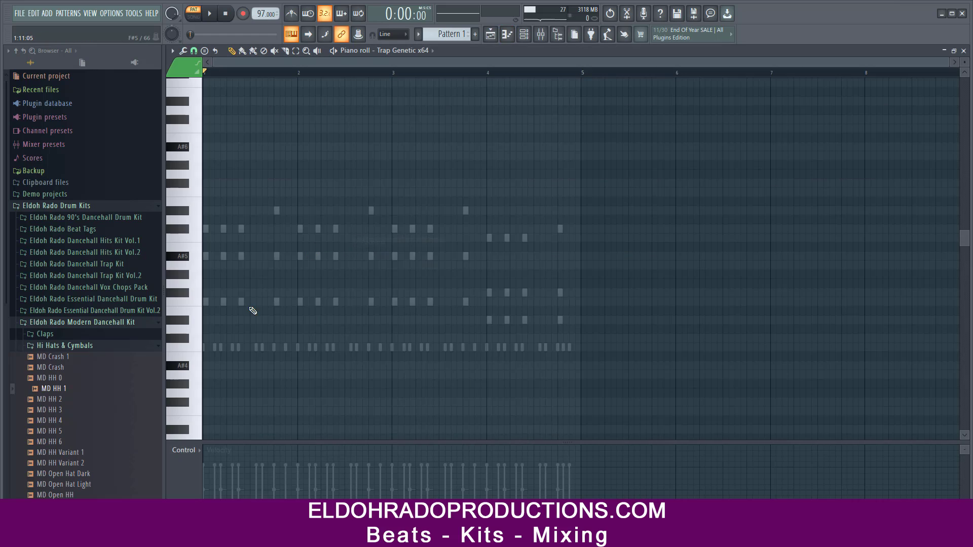
left_click(218, 302)
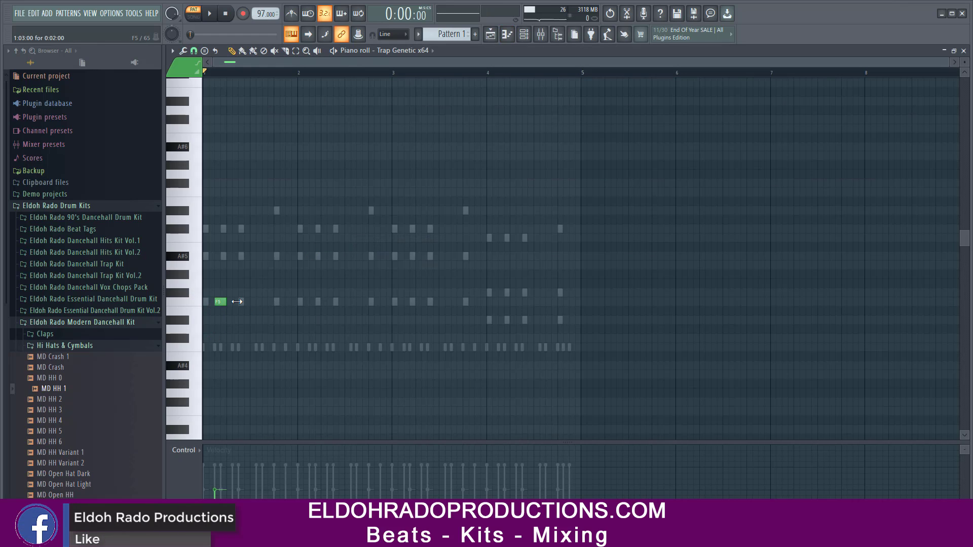
left_click_drag(237, 302, 281, 303)
left_click_drag(225, 304, 213, 304)
left_click(211, 257)
left_click(213, 231)
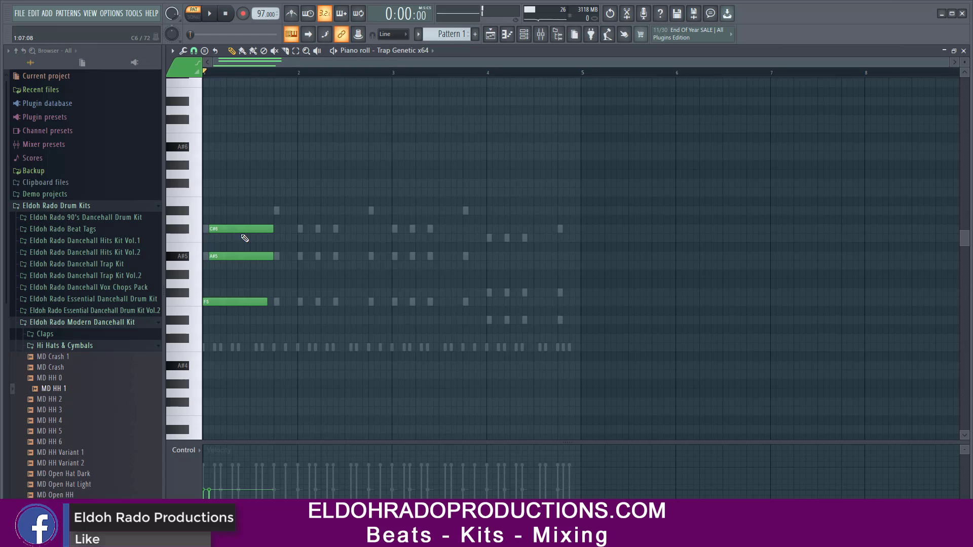
left_click_drag(242, 229, 236, 229)
left_click_drag(276, 316, 499, 323)
left_click(500, 254)
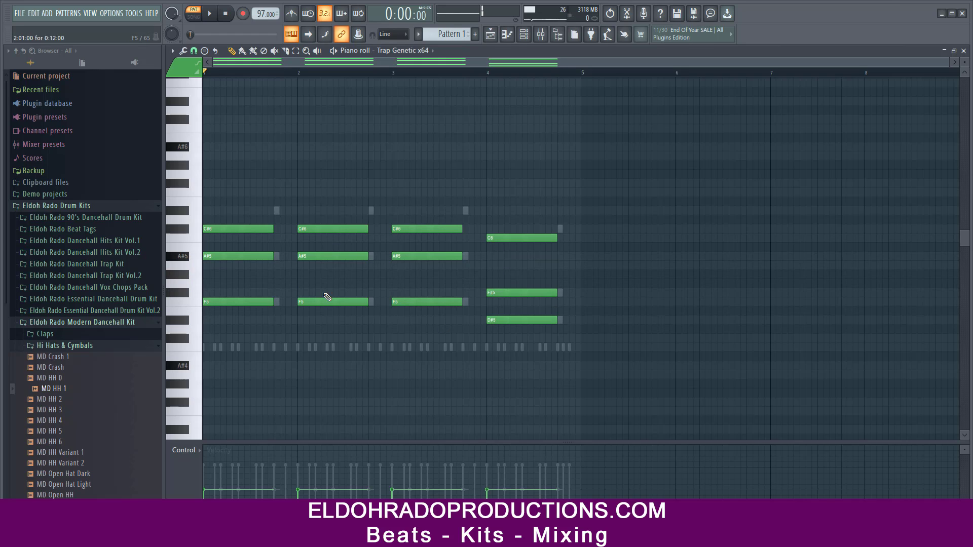
Step: Fill the last beat of bars 1 to 3 with F5, A#5 and D#6, and of bar 4 with D#5, F#5 and C#6
left_click(279, 212)
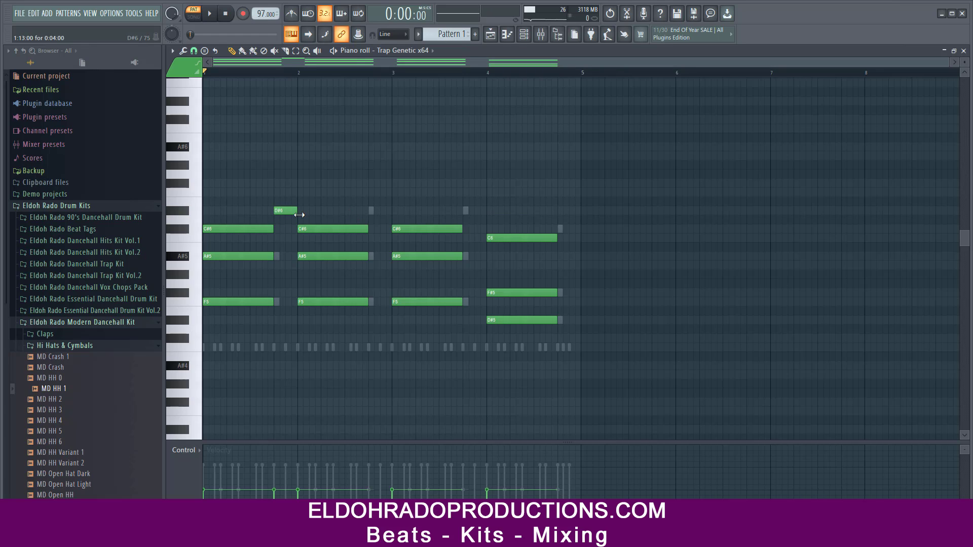
left_click(281, 303)
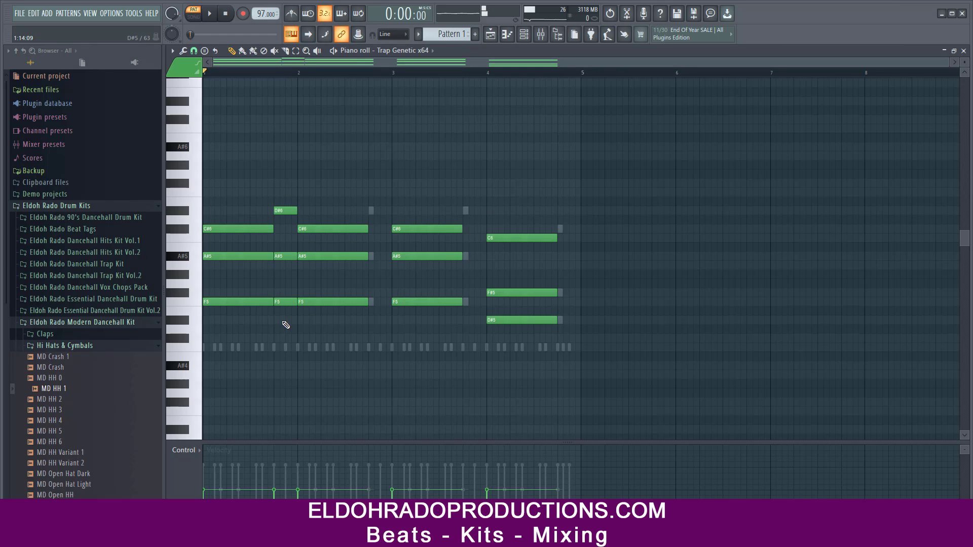
mouse_move(278, 213)
left_mouse_down()
mouse_move(559, 209)
mouse_move(563, 229)
left_mouse_up()
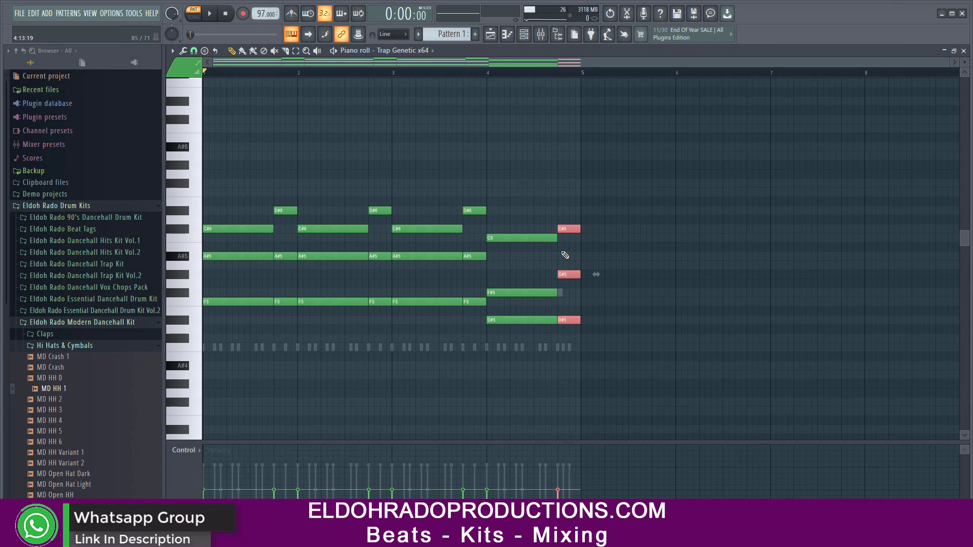
left_click_drag(564, 272, 564, 291)
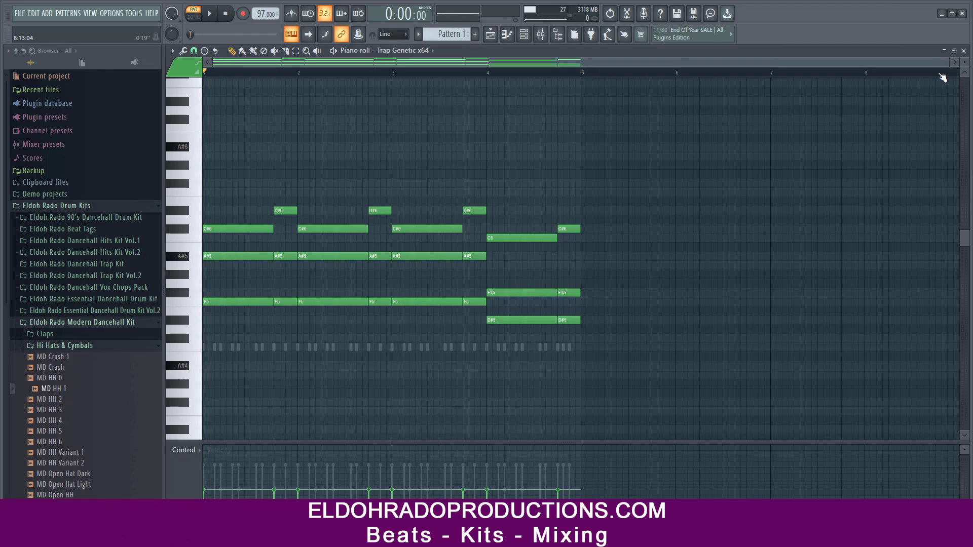
left_click(963, 52)
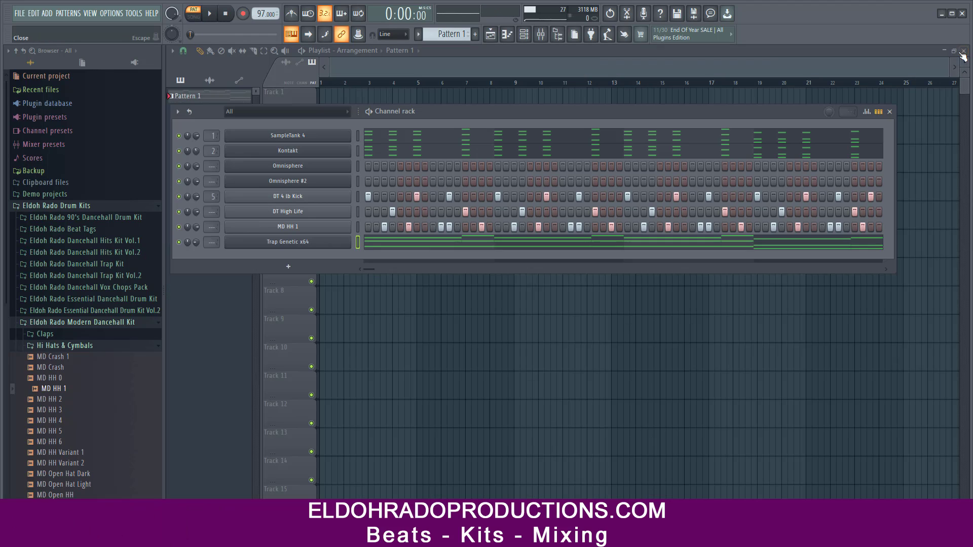
Step: Lock the SampleTank 4 channel's mute state, solo Trap Genetic x64 and play the pattern
right_click(182, 136)
left_click(187, 153)
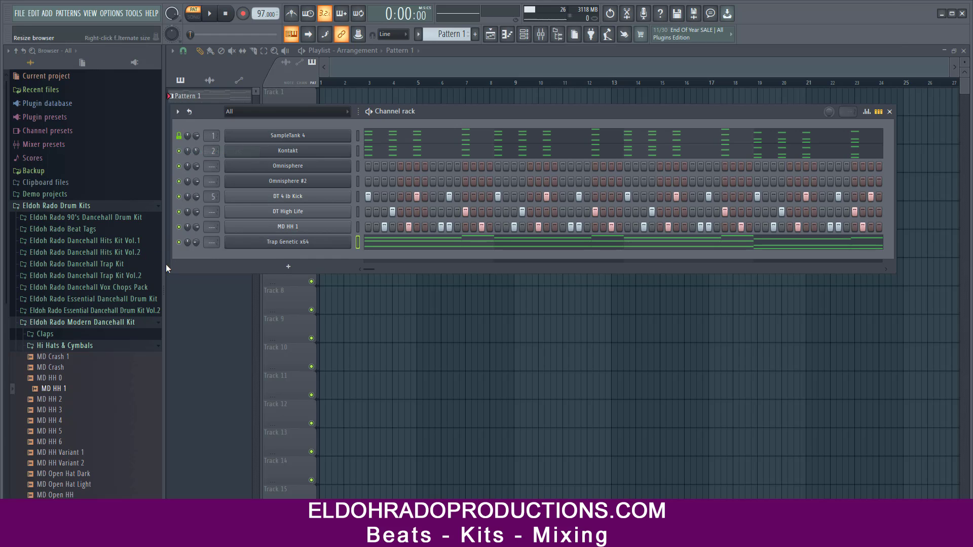
right_click(179, 243)
left_click(202, 383)
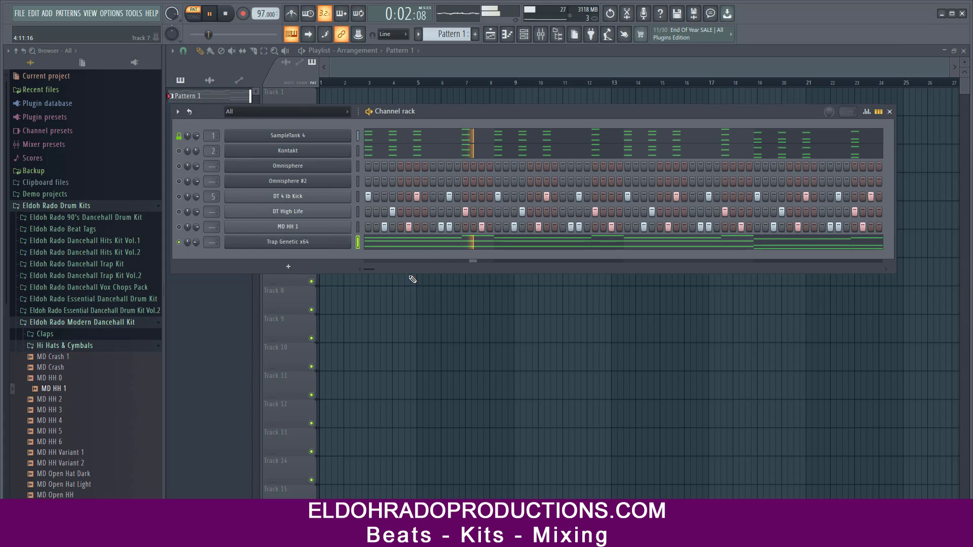
Step: Try all Trap Genetic notes one octave lower during playback and move them back up an octave
right_click(349, 242)
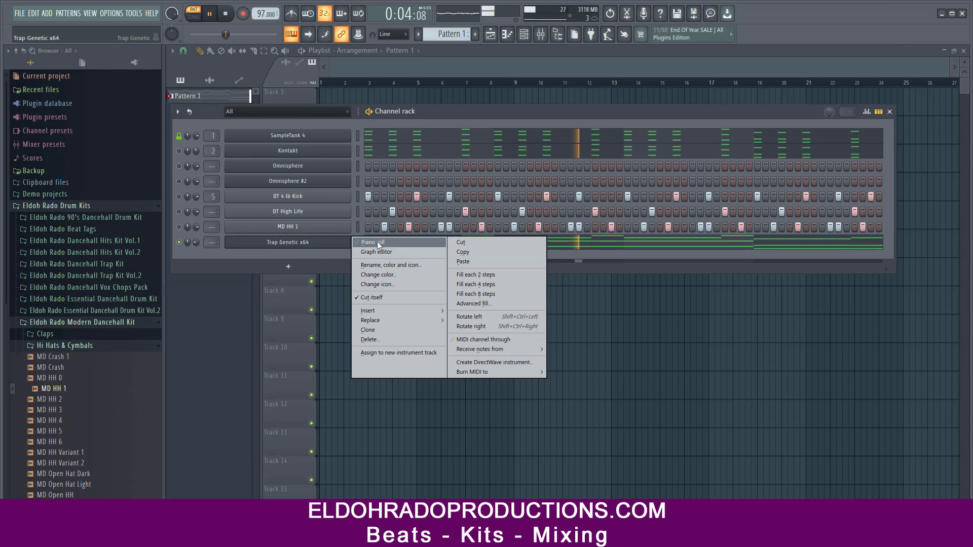
left_click(377, 242)
key("ctrl+a")
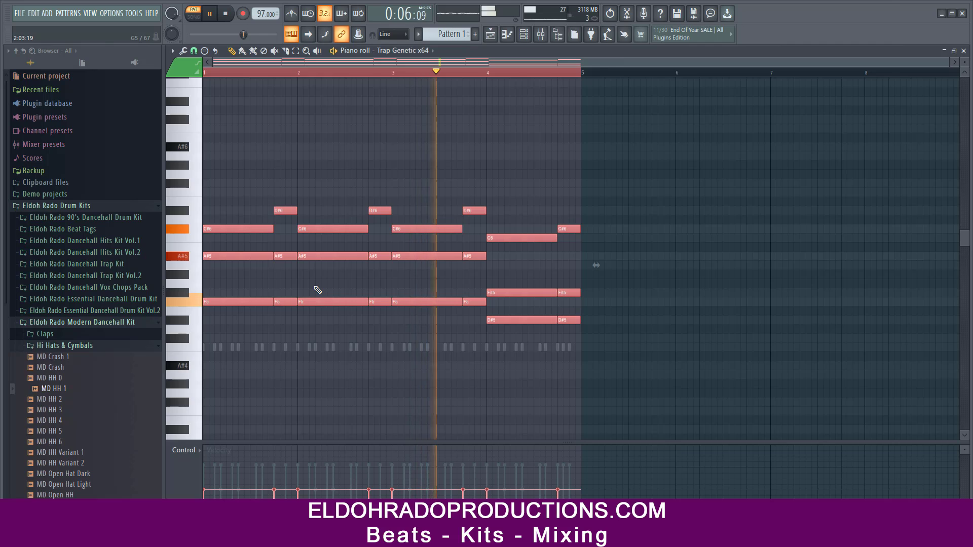
key("ctrl+Down")
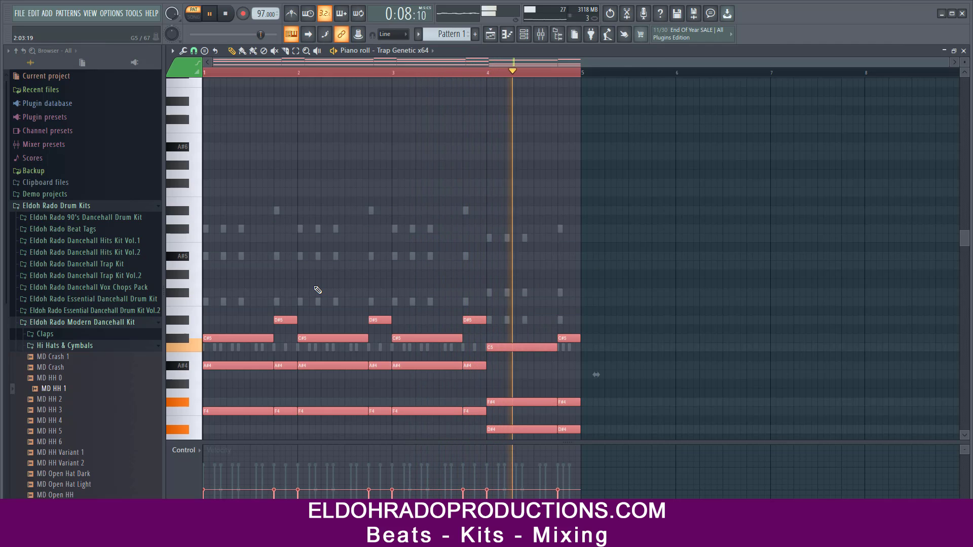
key("ctrl+Up")
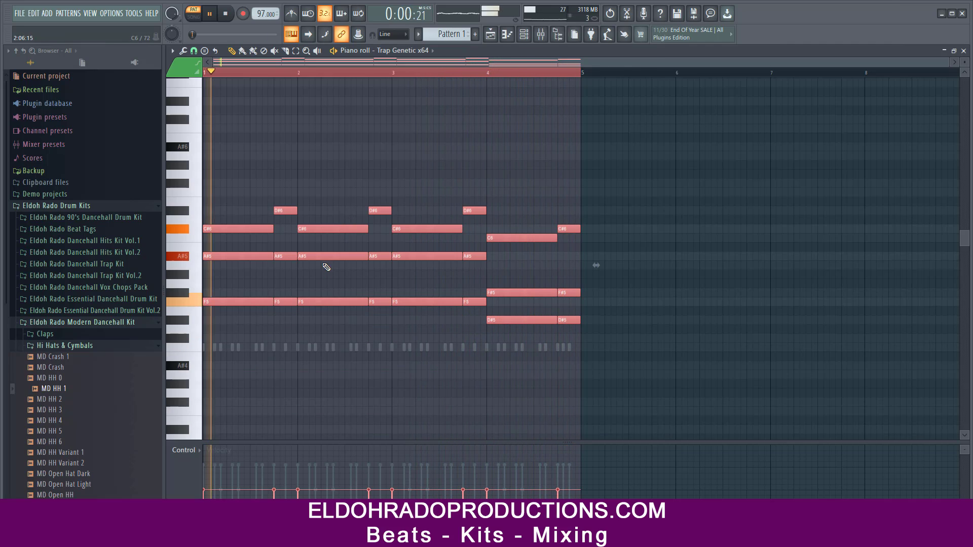
left_click(965, 52)
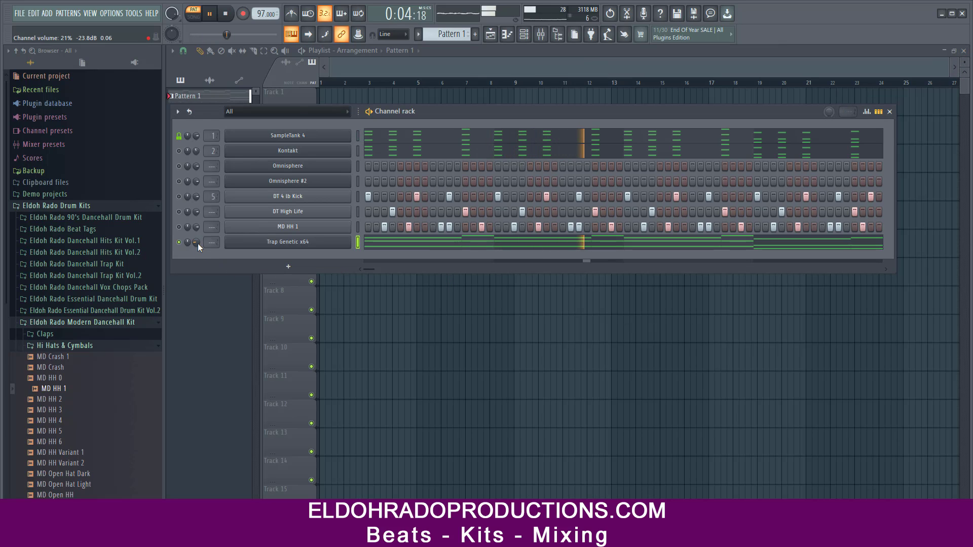
Step: Unmute MD HH 1 and audition the Trap Genetic presets BS - Razor, BS - Shader, BS - Supa Fly and BS - Swype during playback
left_click(179, 227)
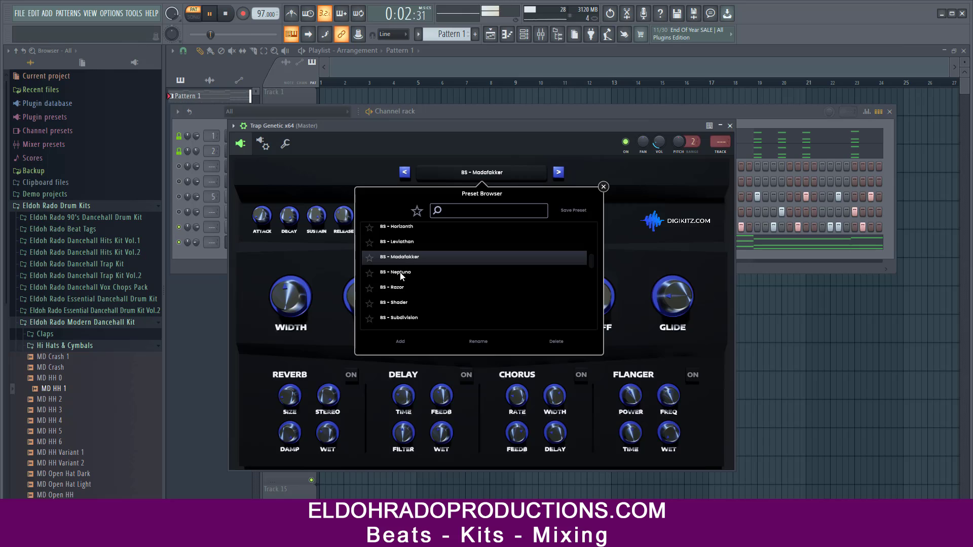
left_click(402, 282)
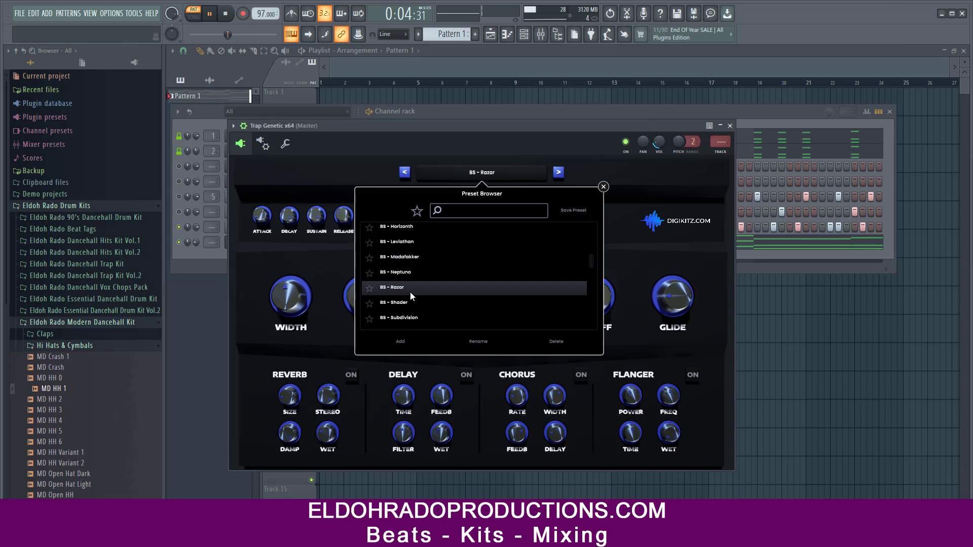
scroll(409, 292, "down", 1)
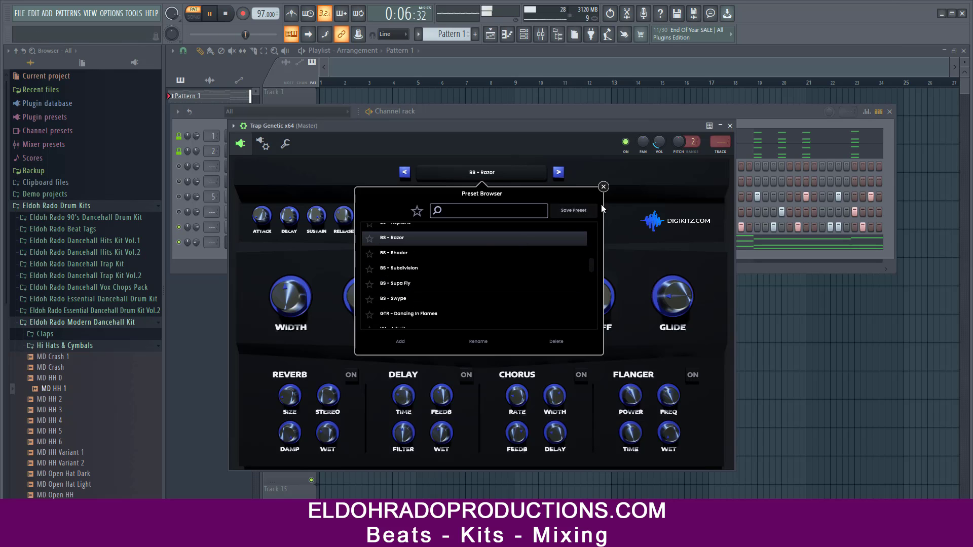
left_click(392, 254)
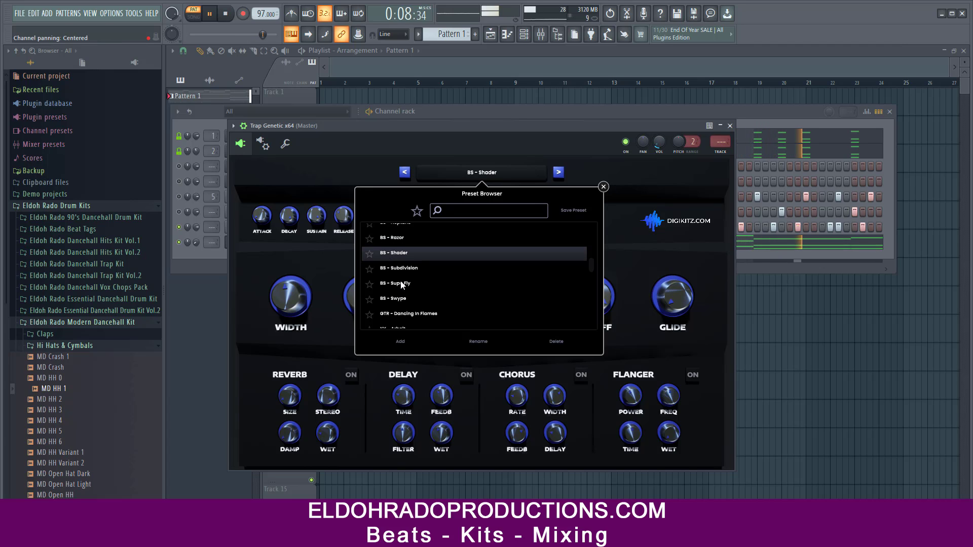
scroll(398, 273, "down", 2)
scroll(402, 285, "up", 2)
scroll(399, 290, "up", 2)
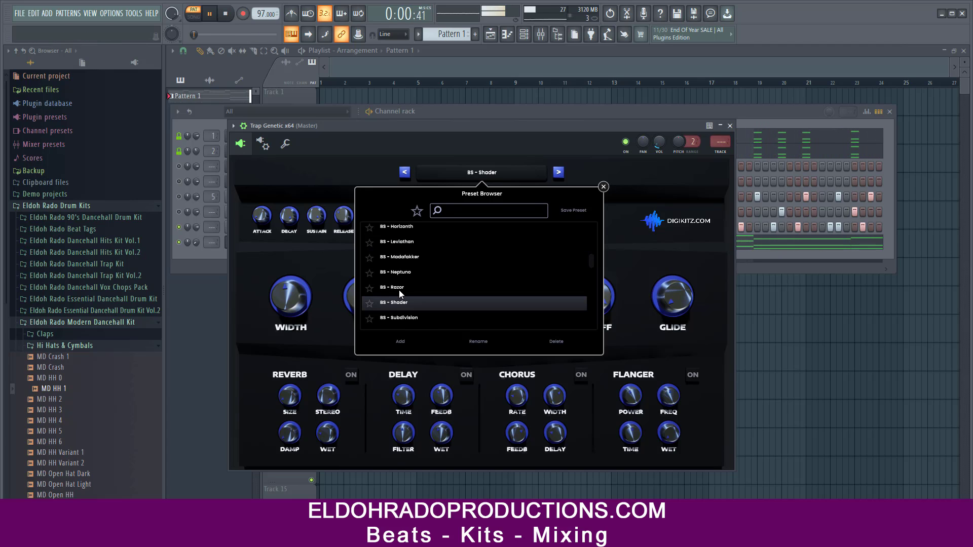
scroll(399, 290, "down", 2)
left_click(400, 286)
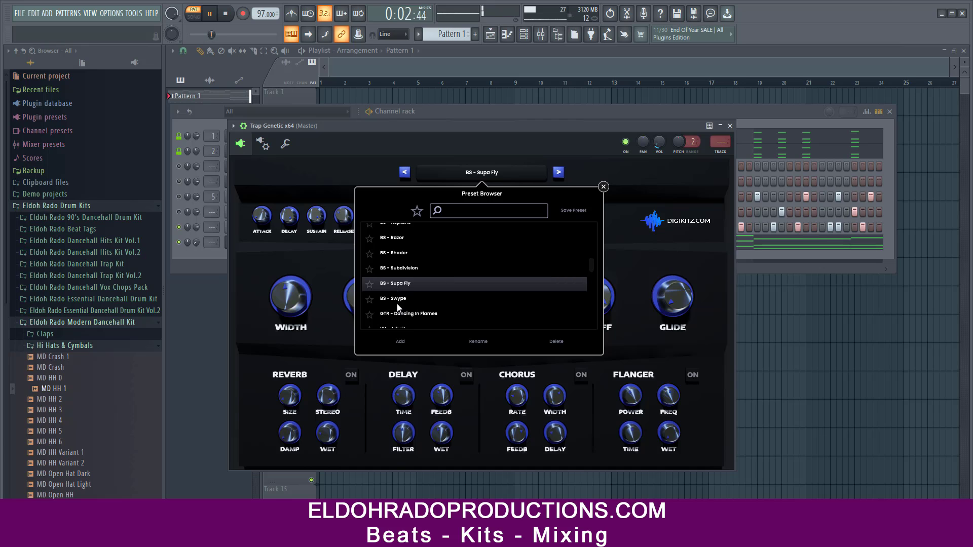
left_click(399, 303)
scroll(402, 304, "down", 2)
Step: Audition KY - Days Gone, load the KY - Coders Lab preset in Trap Genetic instead and close the preset browser
left_click(401, 290)
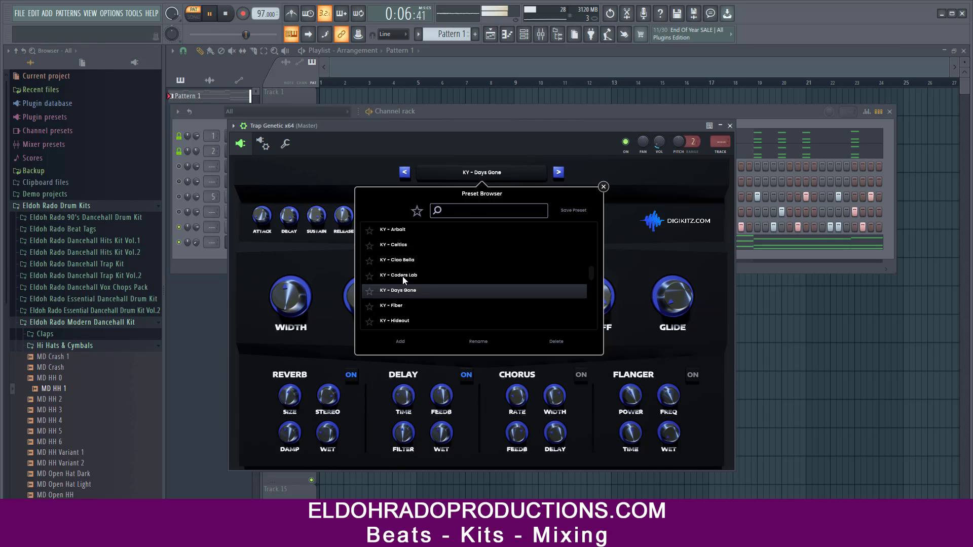
left_click(402, 275)
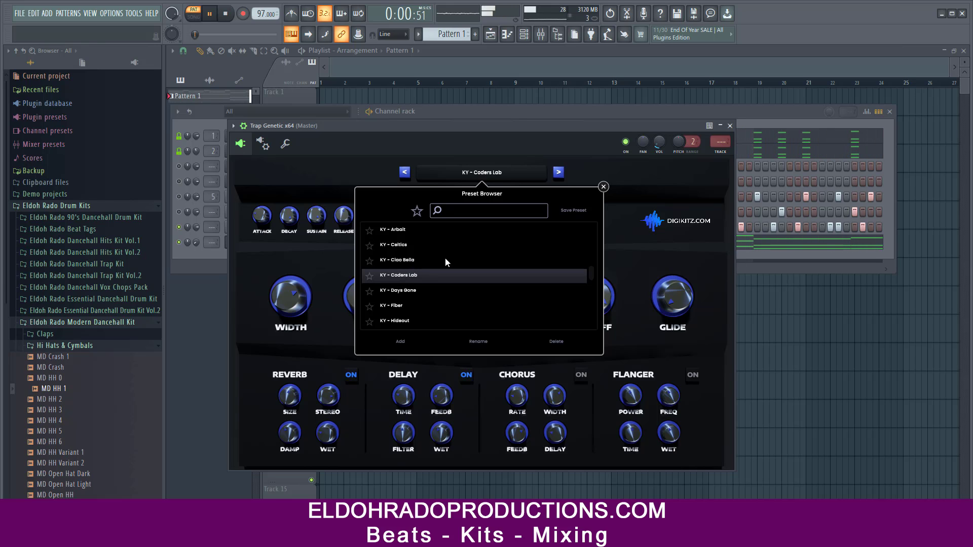
left_click(603, 187)
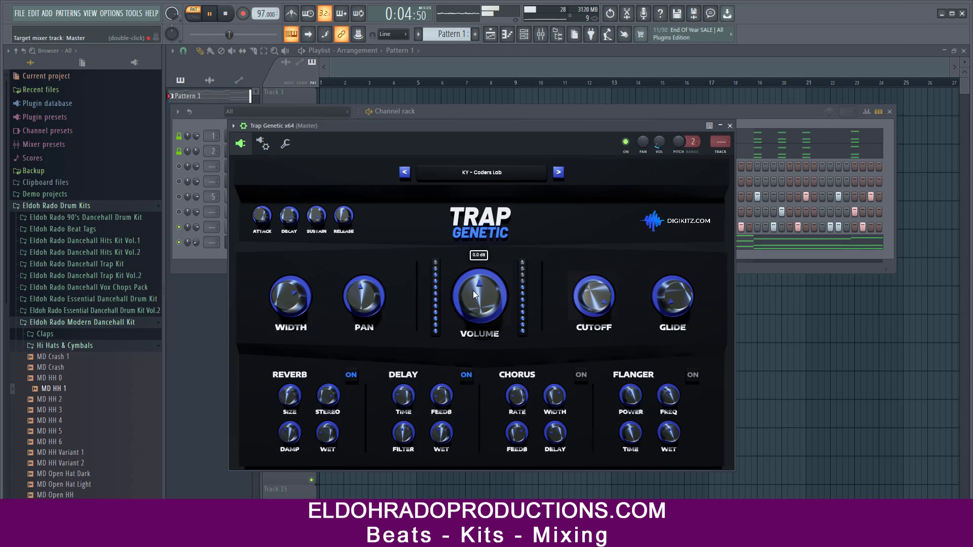
Step: Adjust the cutoff and raise the main volume of Trap Genetic's KY - Coders Lab, pan its channel 48% right and close the plugin
left_click_drag(570, 300, 599, 306)
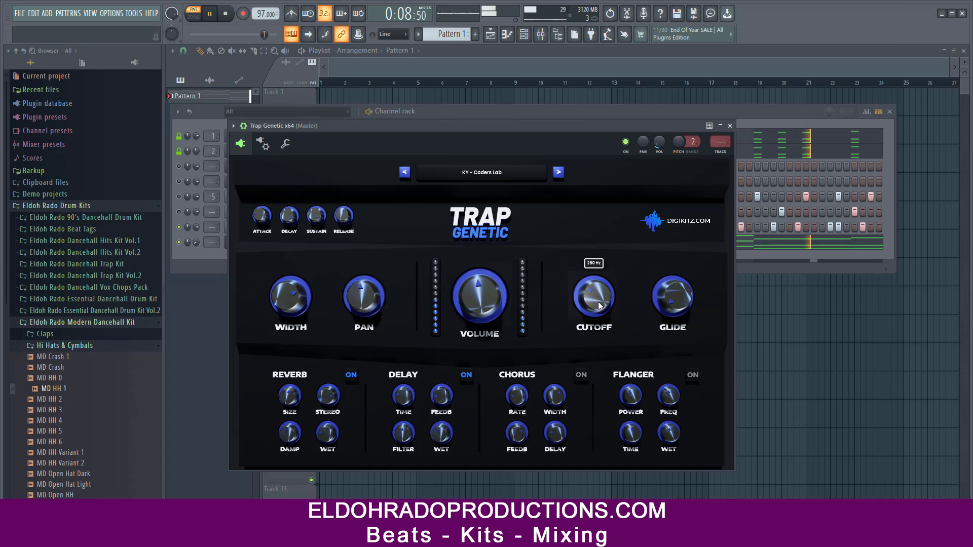
left_click_drag(476, 314, 477, 309)
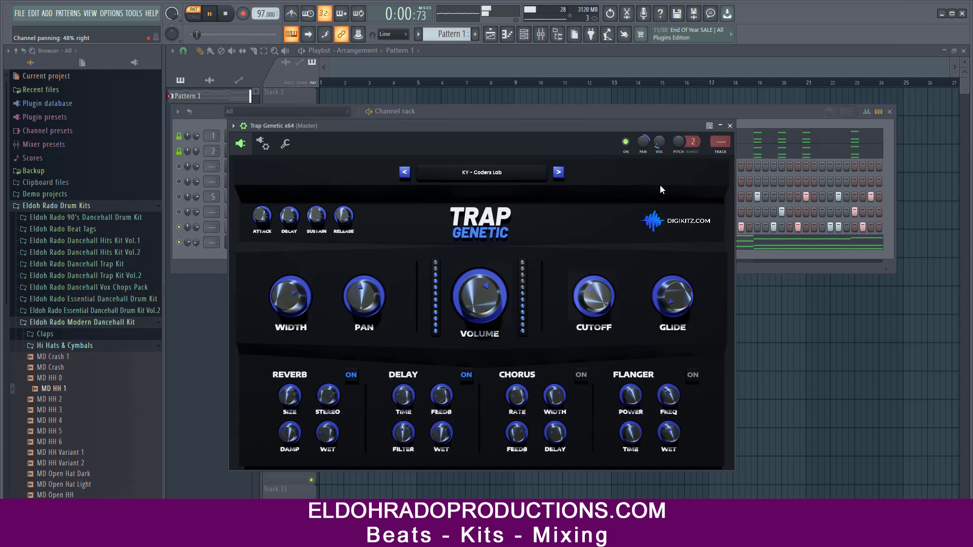
left_click(730, 125)
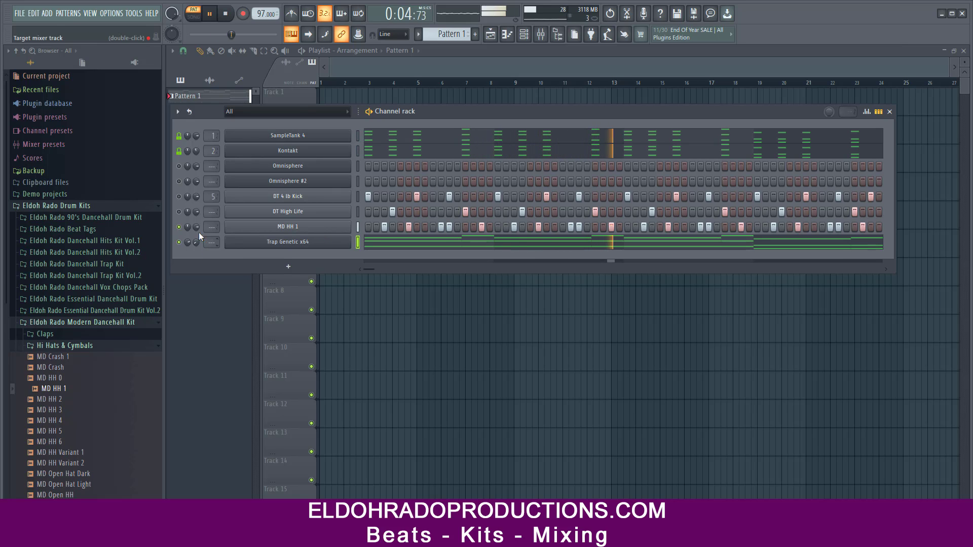
Step: Unsolo Trap Genetic x64 so every channel plays, lower the MD HH 1 channel volume and stop playback
right_click(179, 243)
left_click(184, 246)
right_click(185, 245)
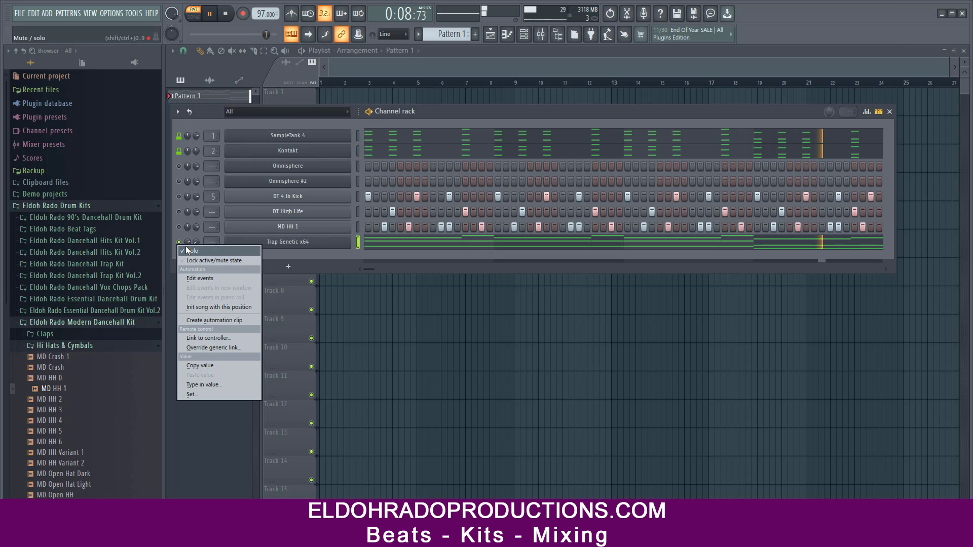
left_click(187, 251)
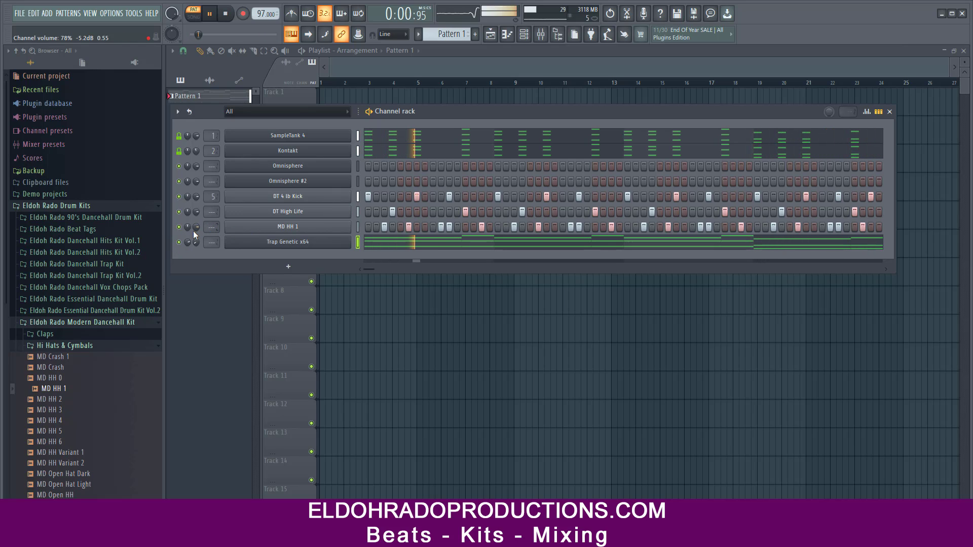
mouse_move(199, 227)
left_mouse_down()
mouse_move(199, 248)
mouse_move(197, 238)
left_mouse_up()
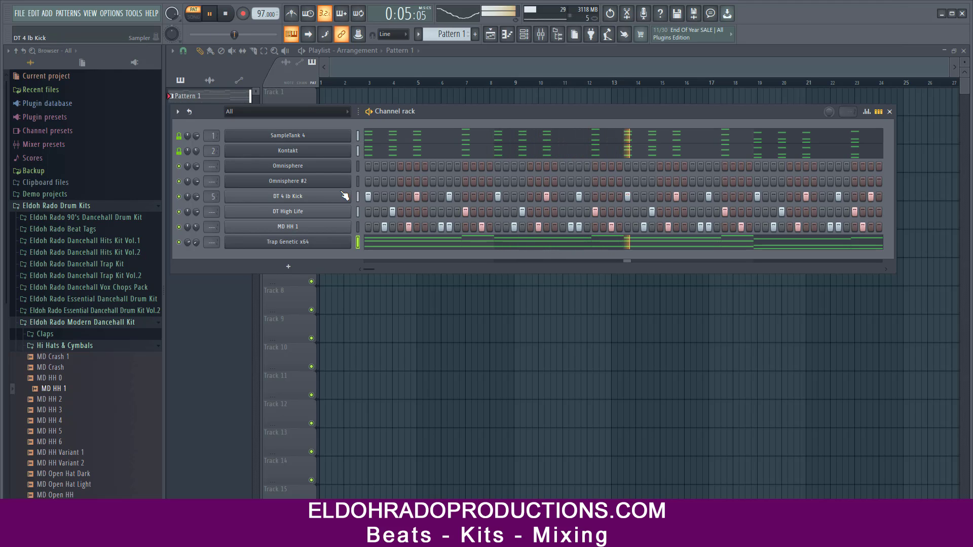
key("space")
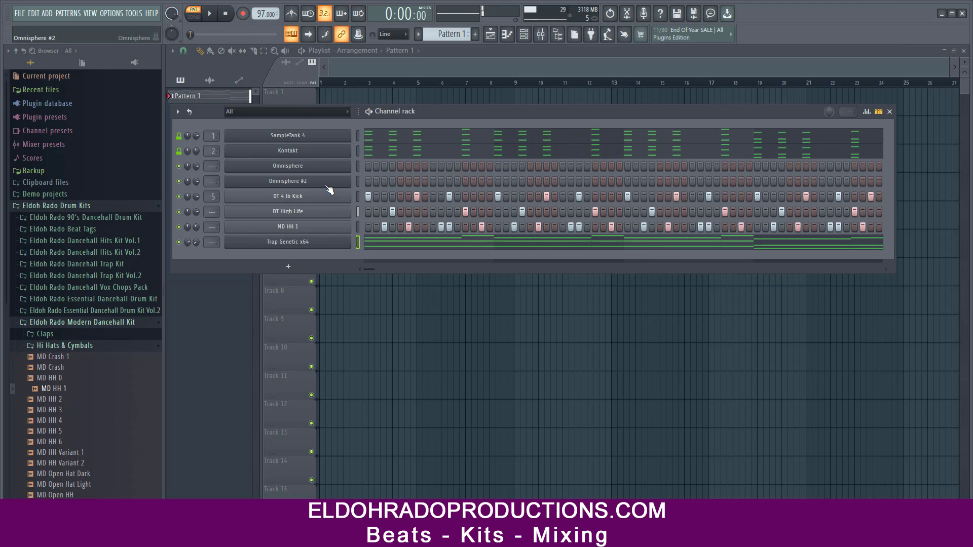
Step: Open Omnisphere #2, set its patch directory to Trilian Library and expand the full patch browser
left_click(324, 183)
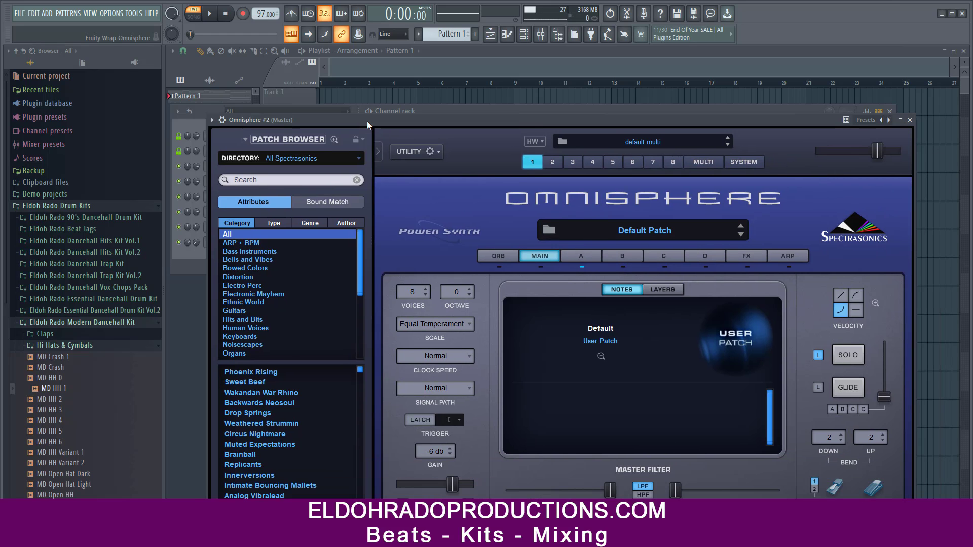
left_click(305, 152)
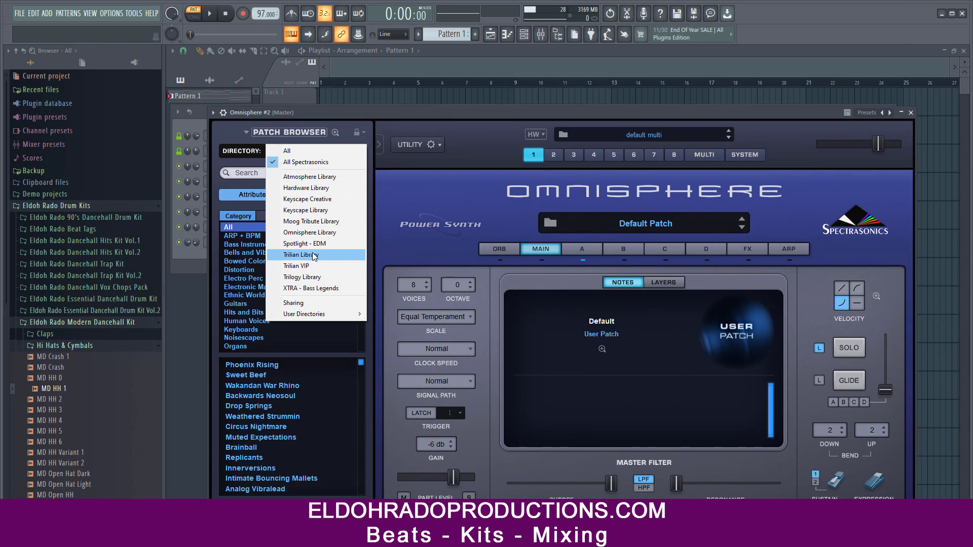
left_click(314, 256)
left_click(306, 131)
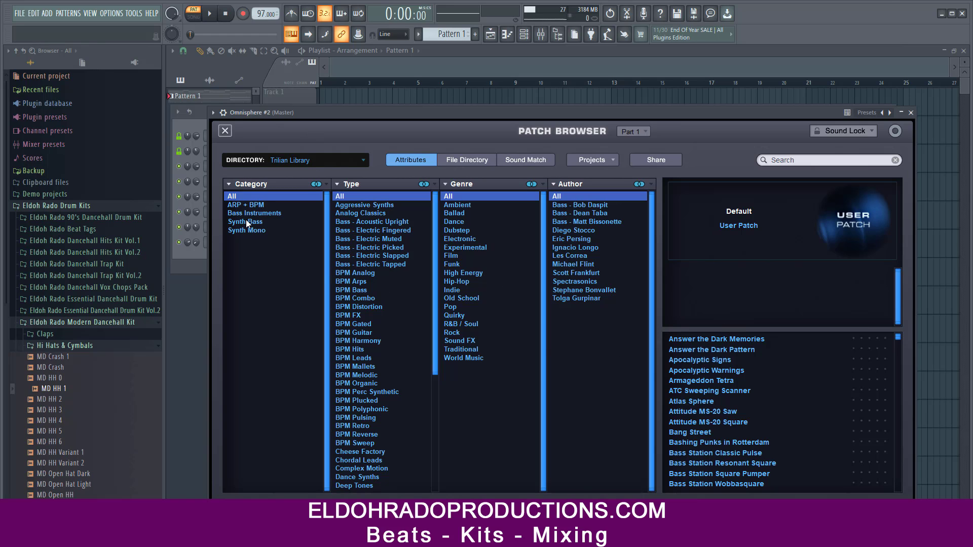
Step: Filter the Trilian patches to Synth Bass, load Clicky 106 Sub and close Omnisphere #2
scroll(728, 409, "down", 6)
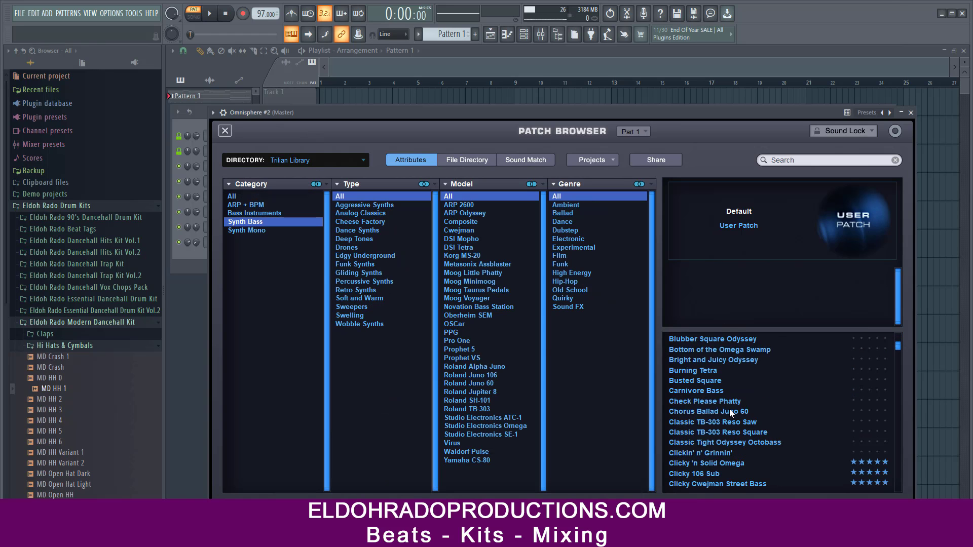
scroll(728, 409, "down", 2)
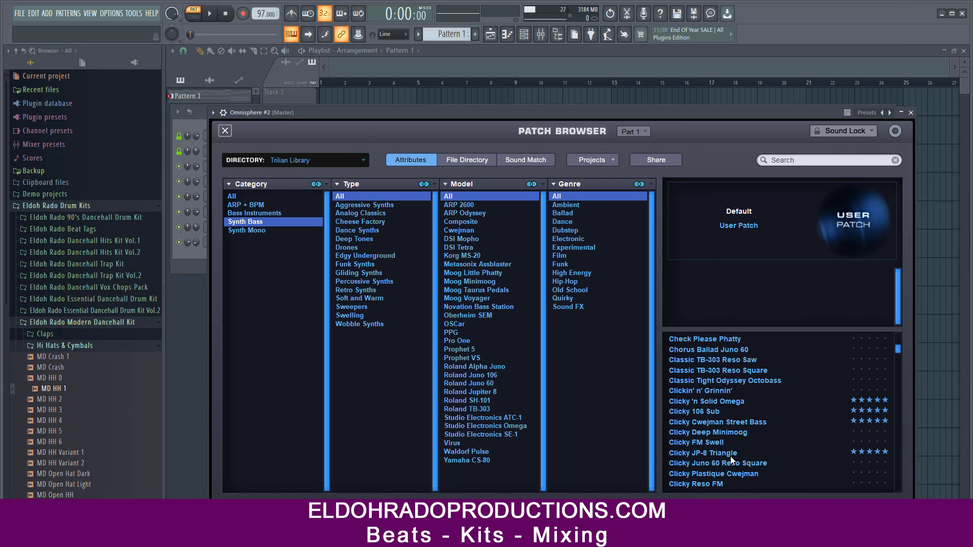
scroll(730, 456, "down", 10)
scroll(730, 457, "down", 4)
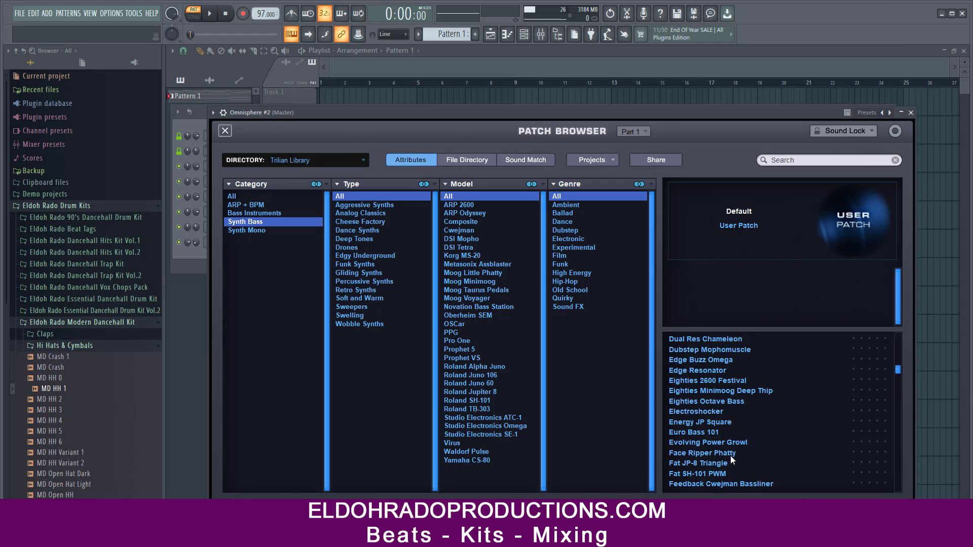
scroll(731, 455, "up", 10)
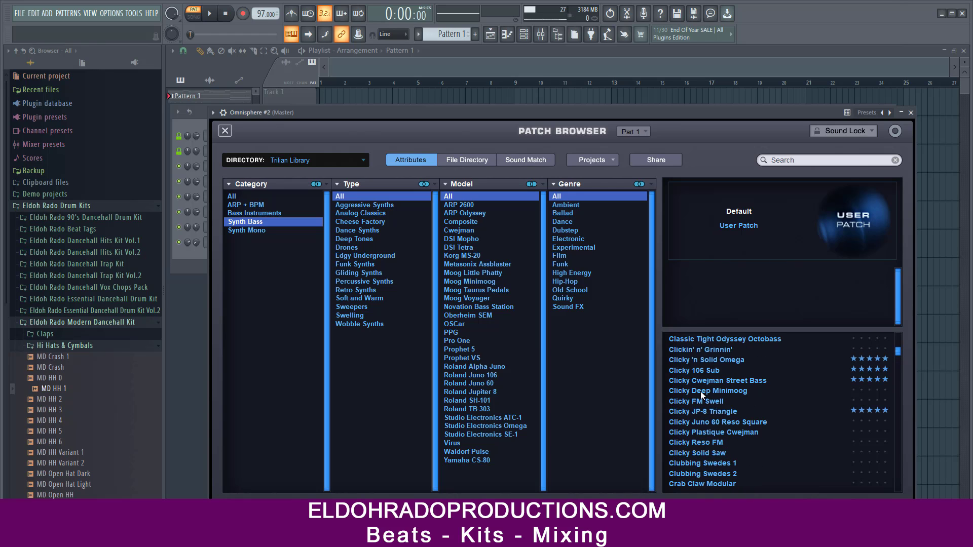
left_click(698, 371)
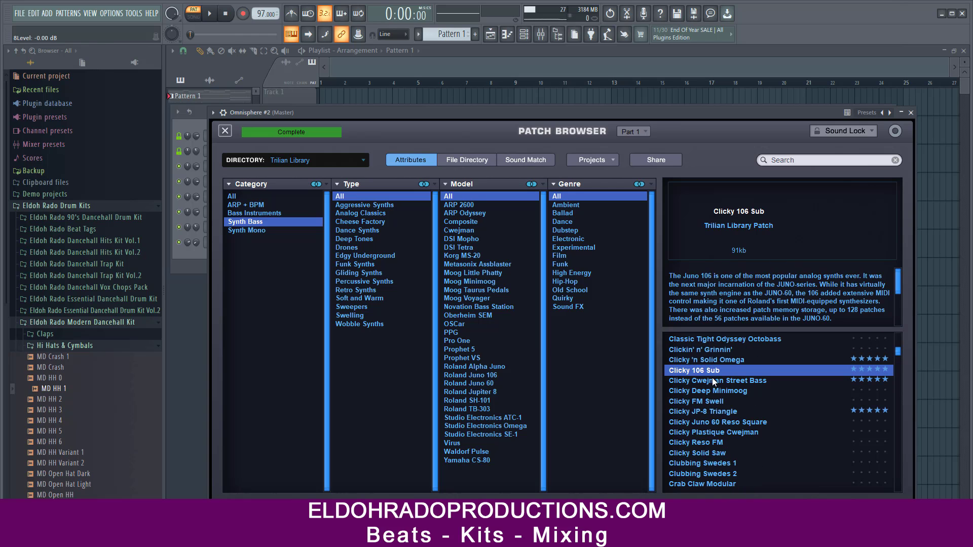
left_click(228, 130)
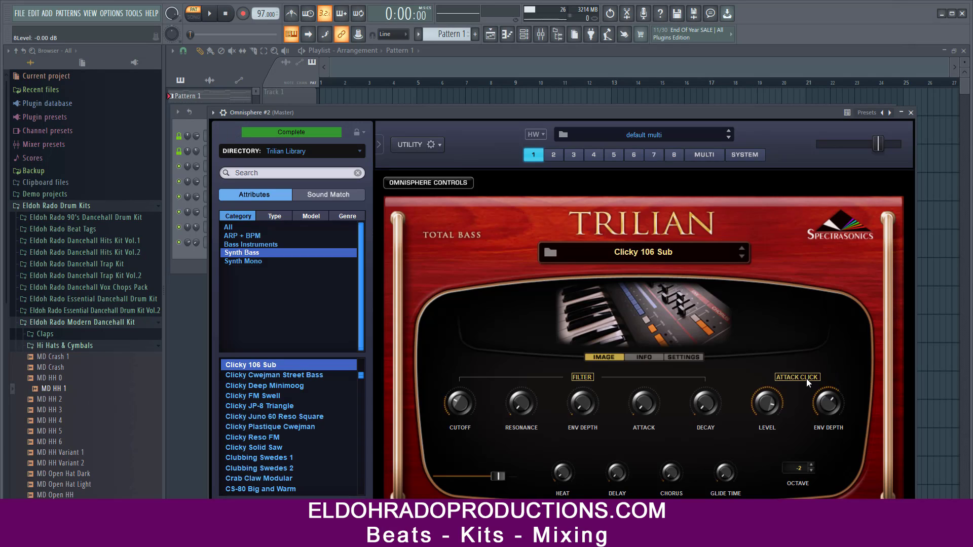
left_click(911, 113)
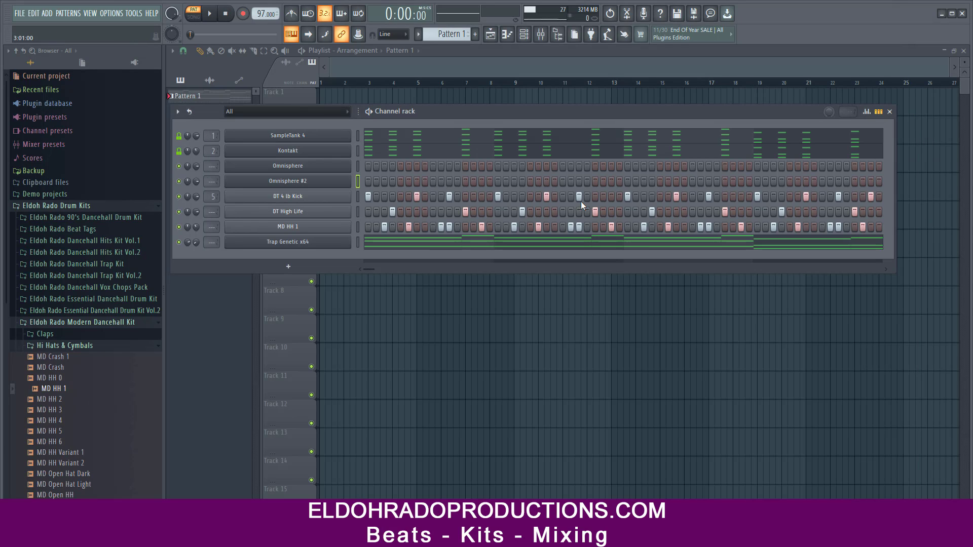
Step: In the Omnisphere #2 piano roll, draw one-beat F5 notes on beat four of bars 1 to 3 and D#5 on beat four of bar 4
right_click(349, 184)
left_click(362, 180)
key("space")
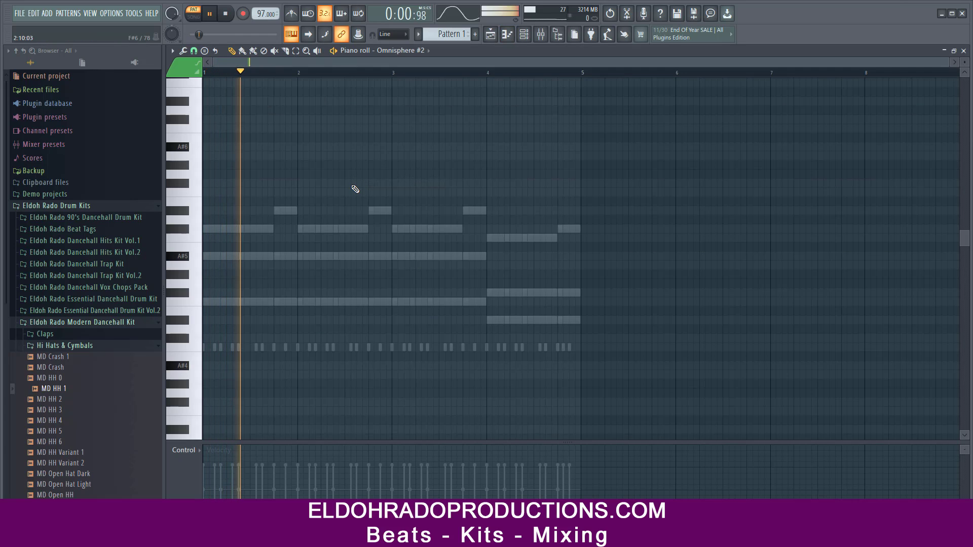
scroll(355, 189, "down", 3)
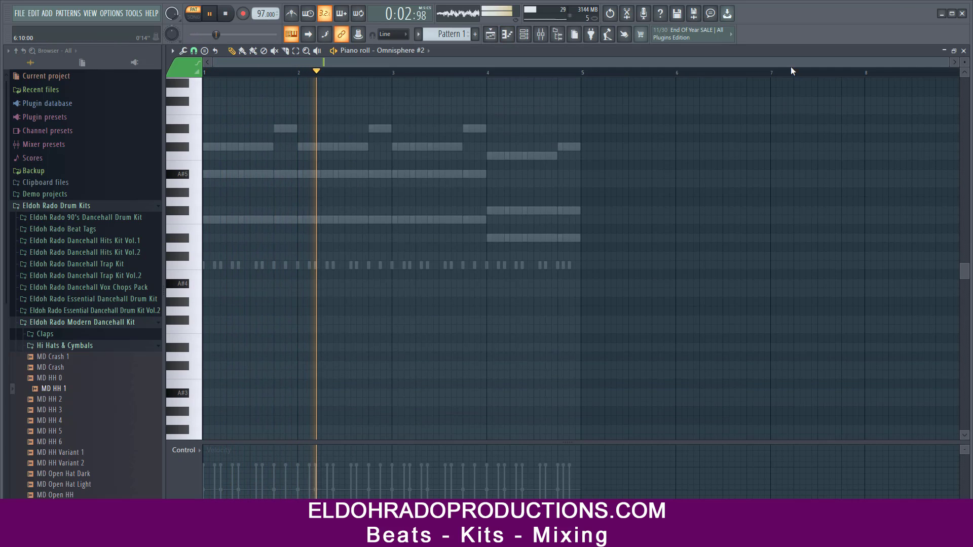
left_click_drag(950, 63, 495, 93)
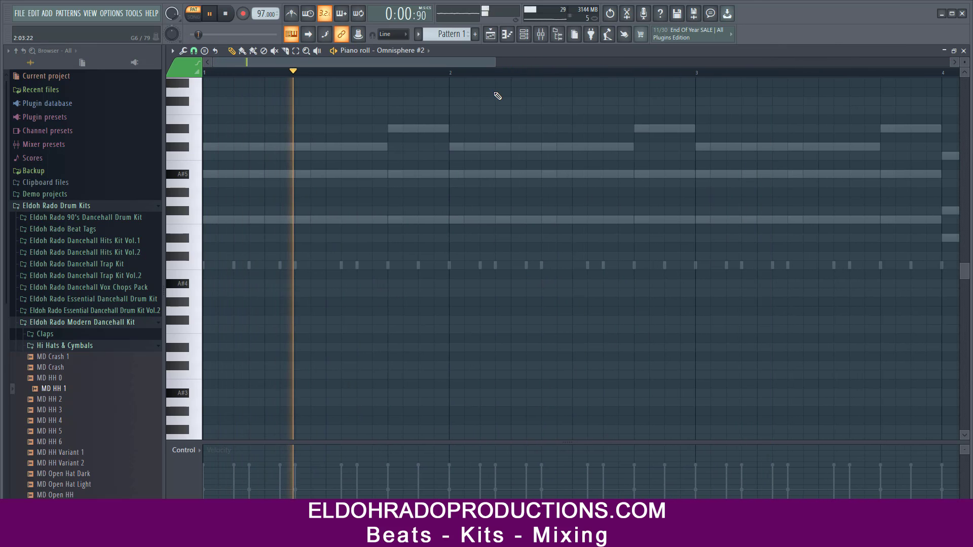
key("space")
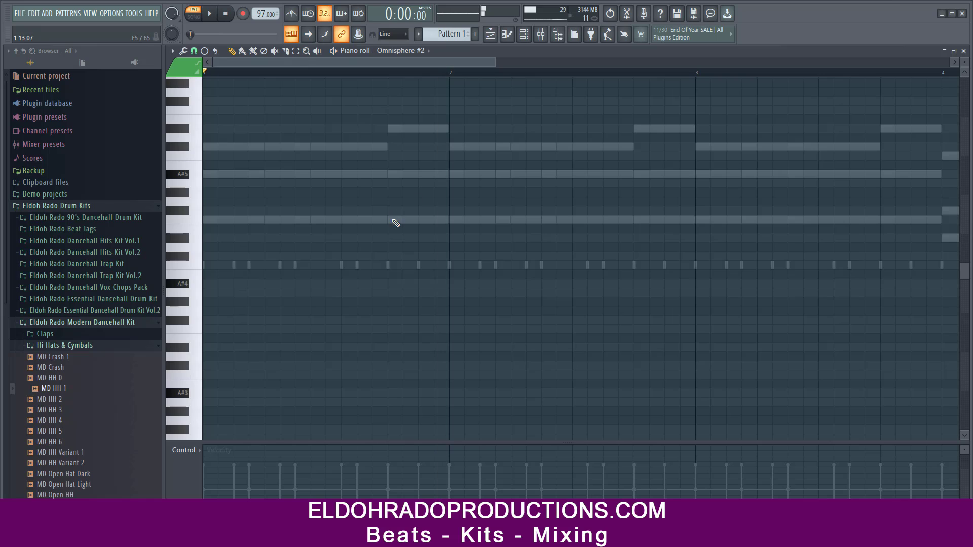
left_click(394, 222)
key("space")
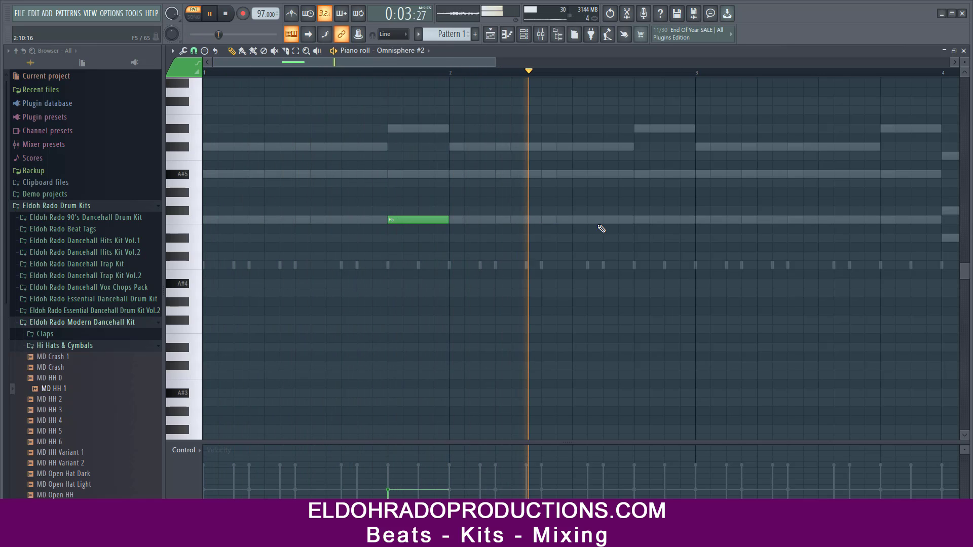
left_click(637, 221)
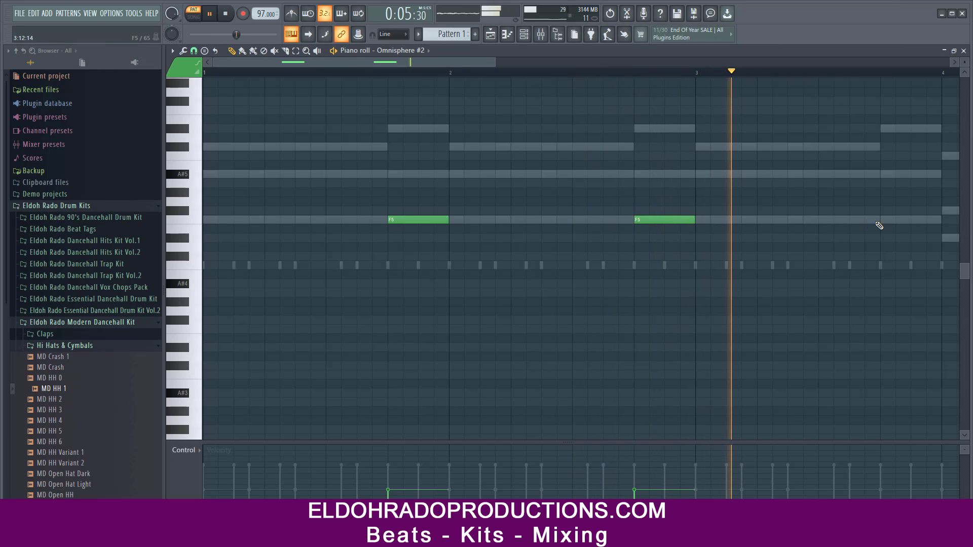
left_click_drag(460, 64, 624, 63)
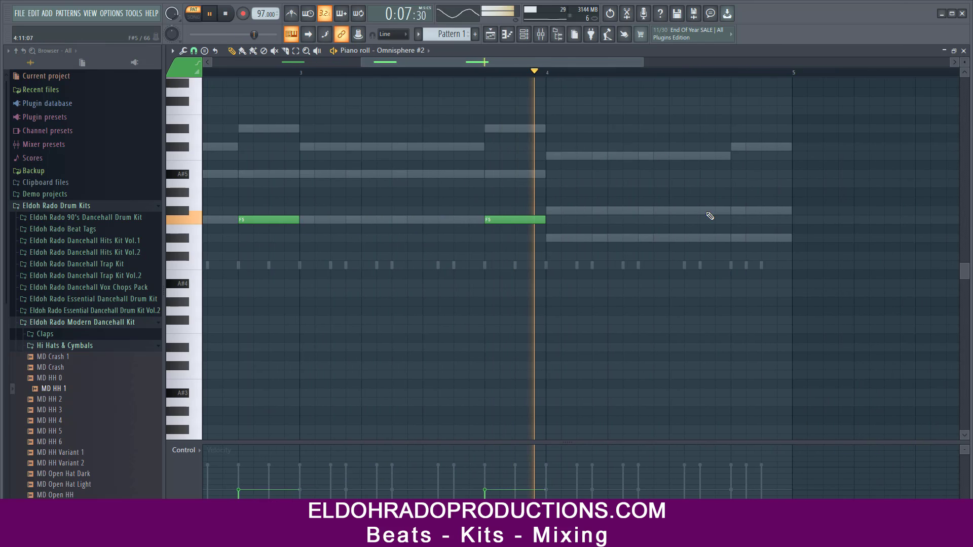
left_click(735, 238)
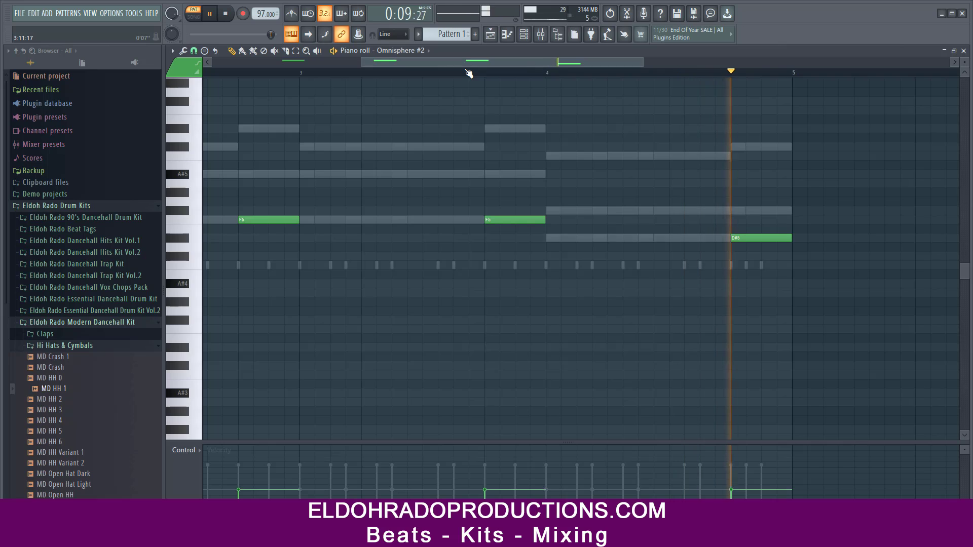
Step: Move all Omnisphere #2 bass notes down one octave, close the piano roll and stop playback
left_click_drag(455, 63, 266, 60)
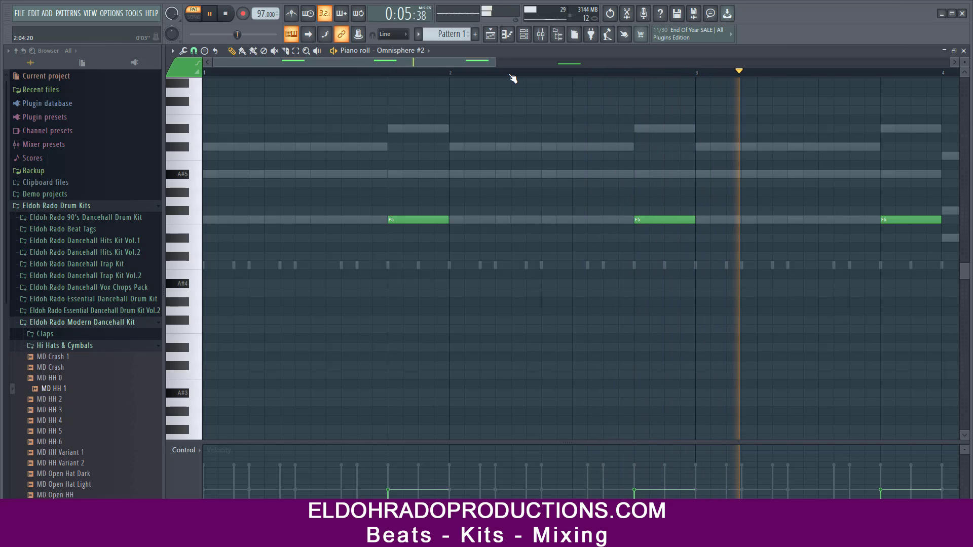
key("ctrl+a")
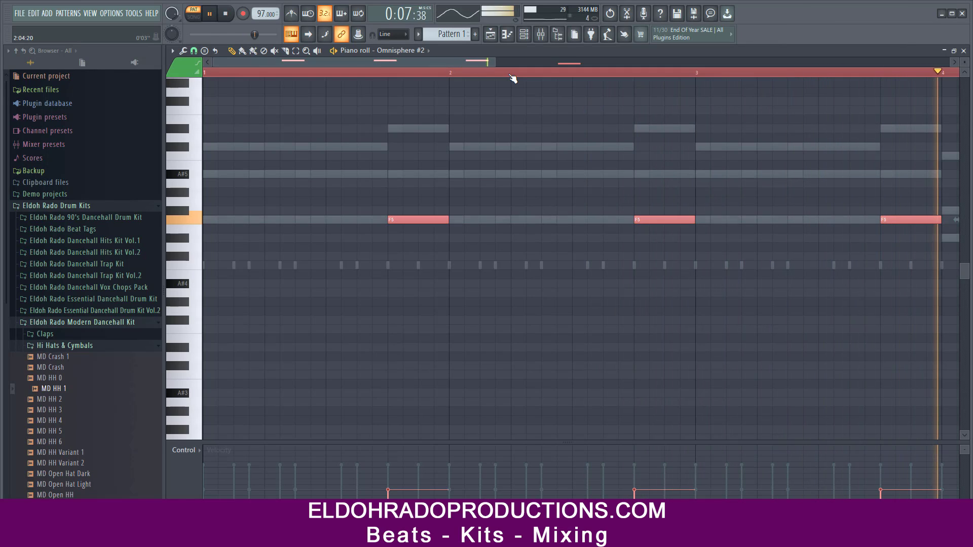
key("ctrl+Down")
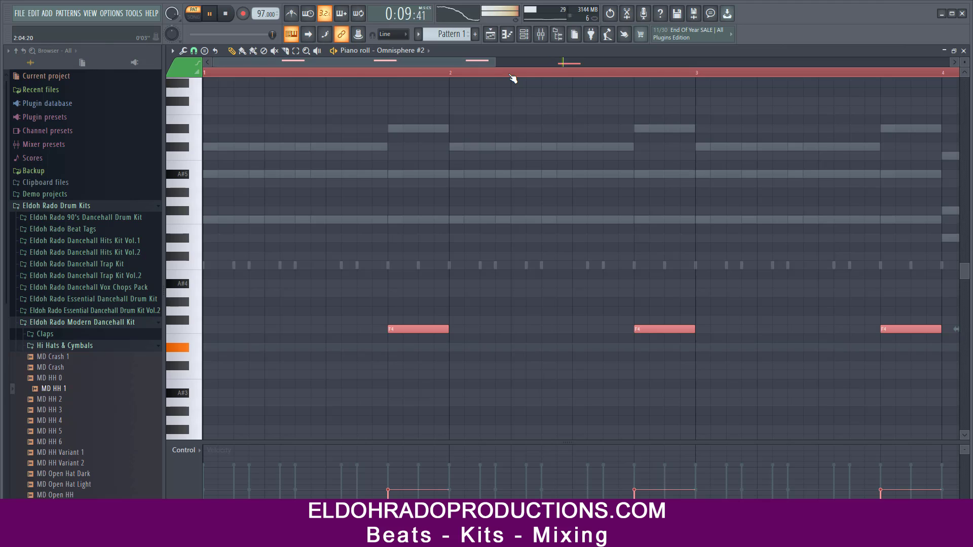
left_click(964, 51)
key("space")
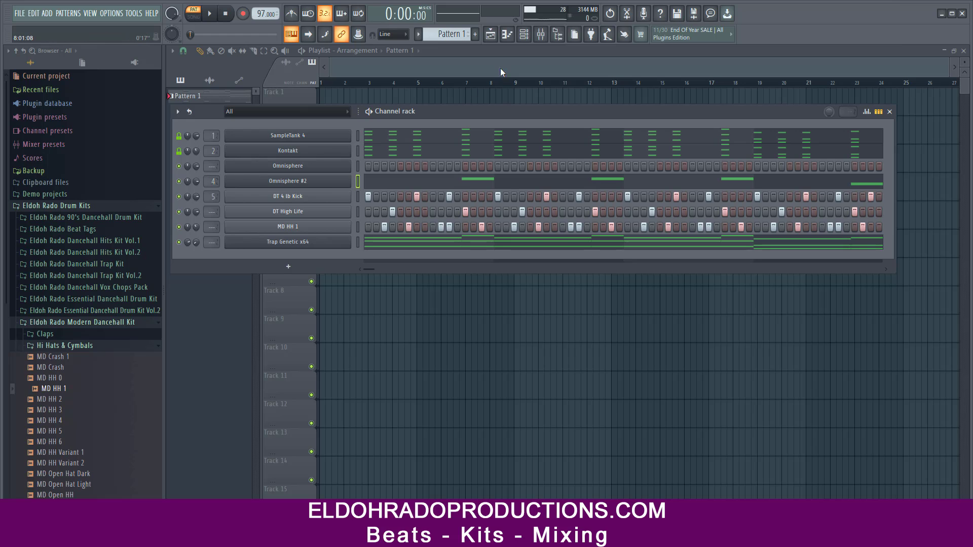
Step: Lower the mixer volume of Insert 4 to 57% (-10.6 dB) during playback, inspect Inserts 1 and 2 and close the mixer
left_click(541, 36)
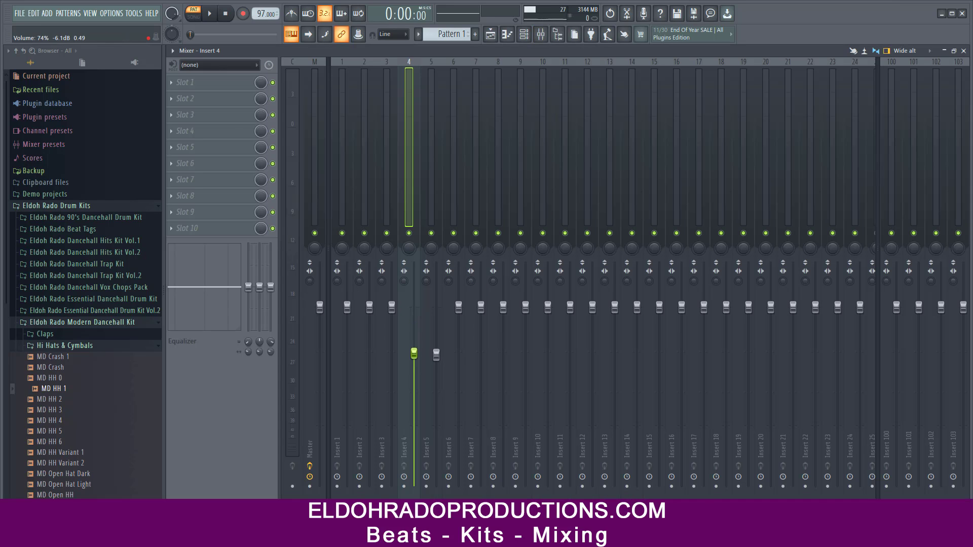
key("space")
left_click_drag(414, 354, 414, 384)
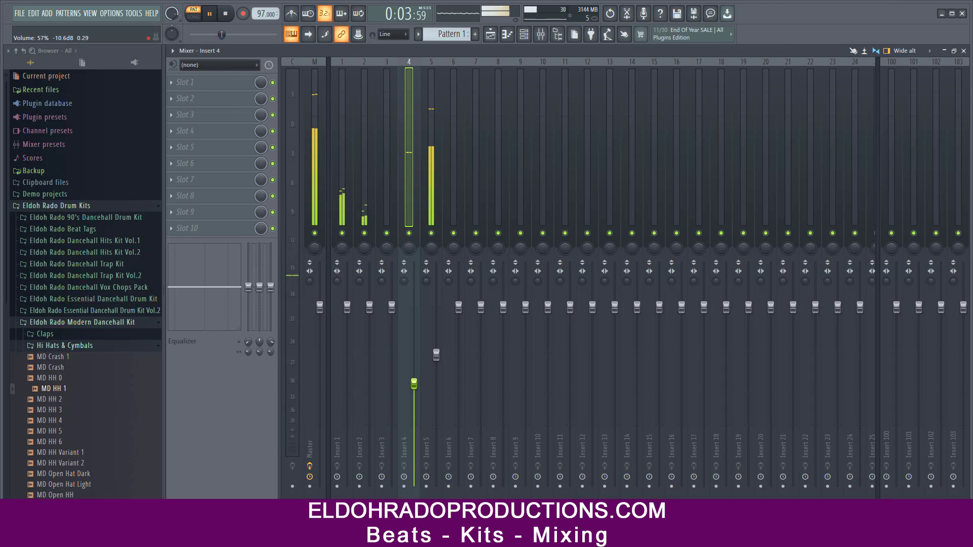
left_click(362, 210)
key("space")
left_click(344, 202)
left_click(360, 203)
left_click(343, 202)
left_click(361, 203)
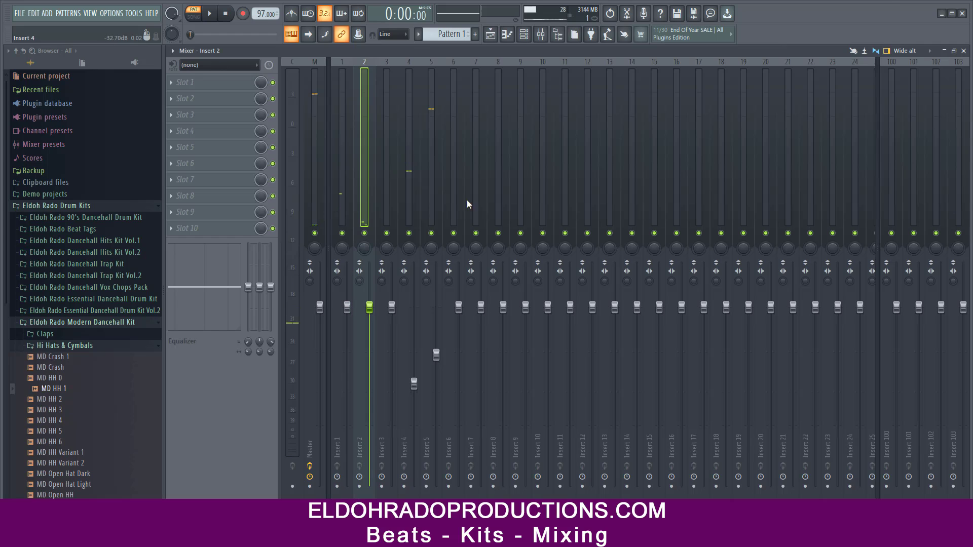
left_click(964, 51)
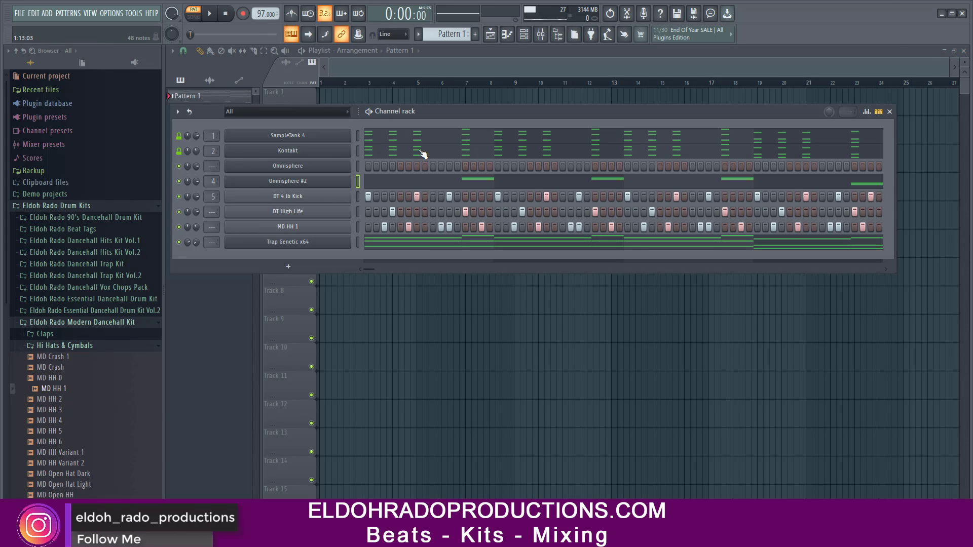
Step: Set the Kontakt channel volume to 60%, mute Trap Genetic x64 and restart the pattern
key("space")
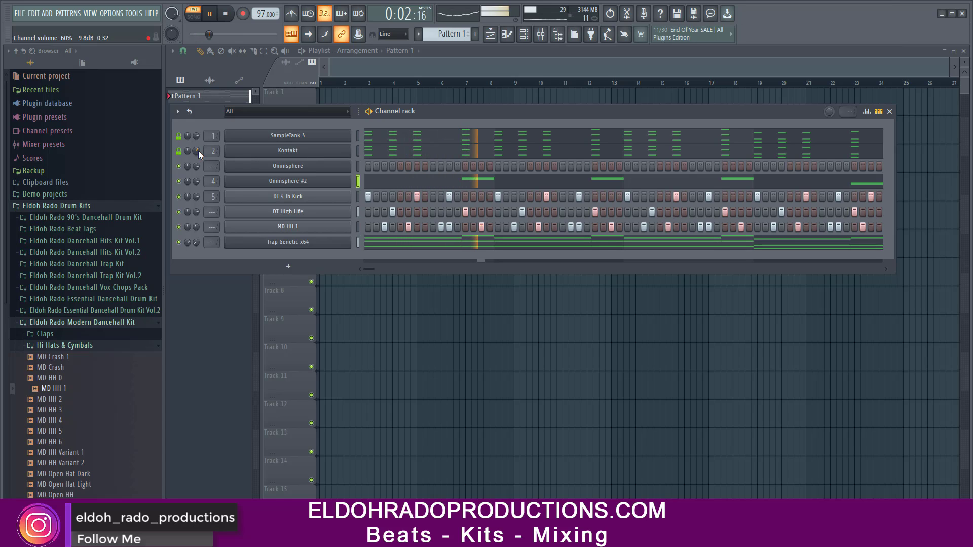
left_click(179, 242)
key("space")
key("space")
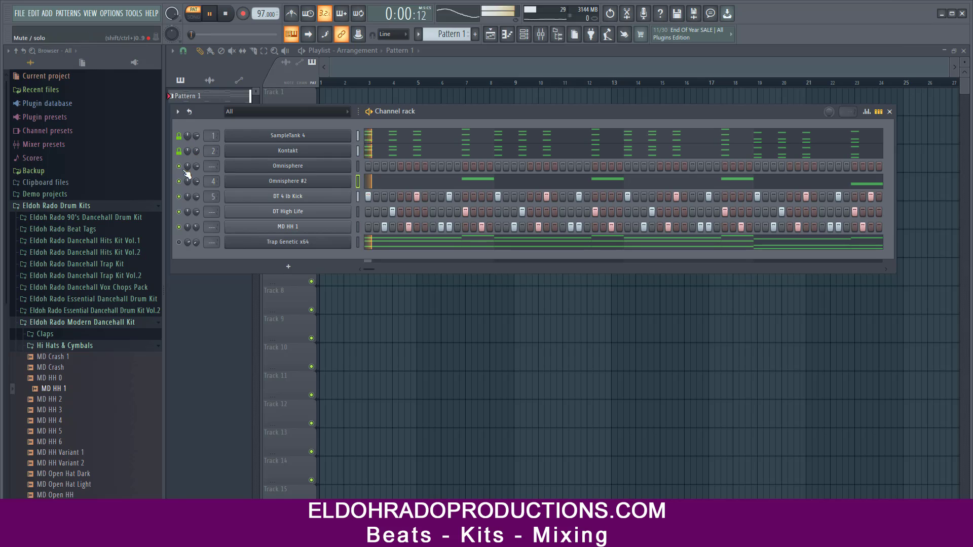
Step: Audition the pattern with Trap Genetic x64 unmuted and the SampleTank 4 and Kontakt channels muted, and stop playback
key("space")
key("space")
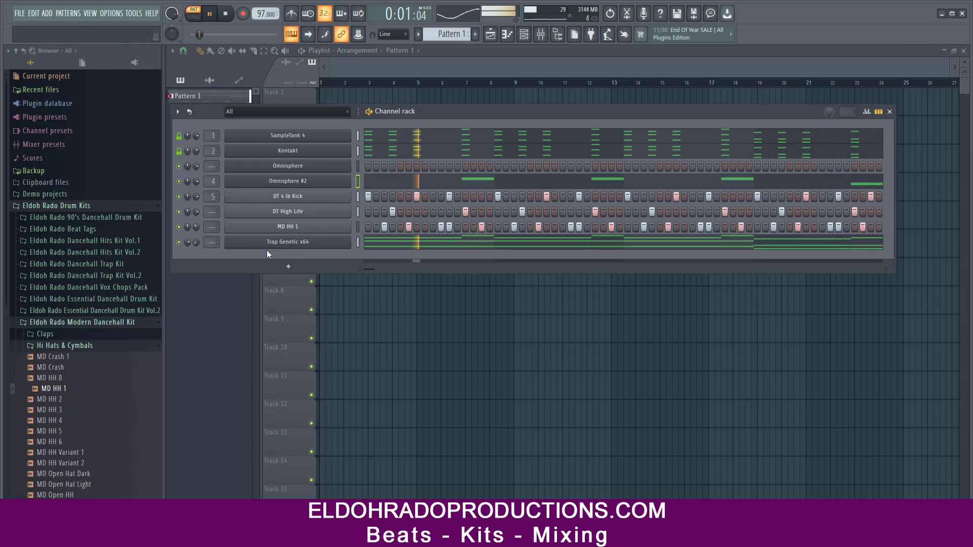
key("space")
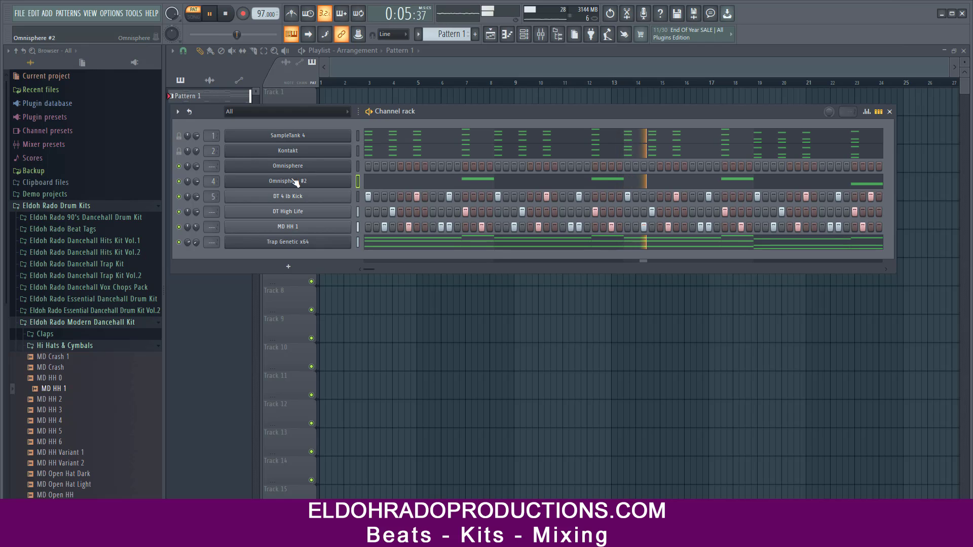
key("space")
Step: In the SampleTank 4 piano roll, mute the second and third chords of each of the four bars
right_click(347, 137)
left_click(385, 136)
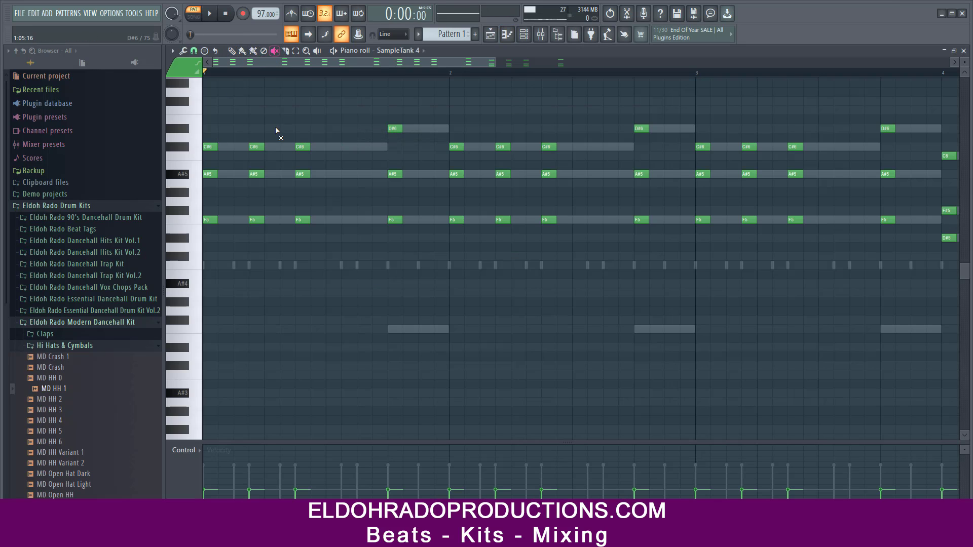
key("space")
key("space")
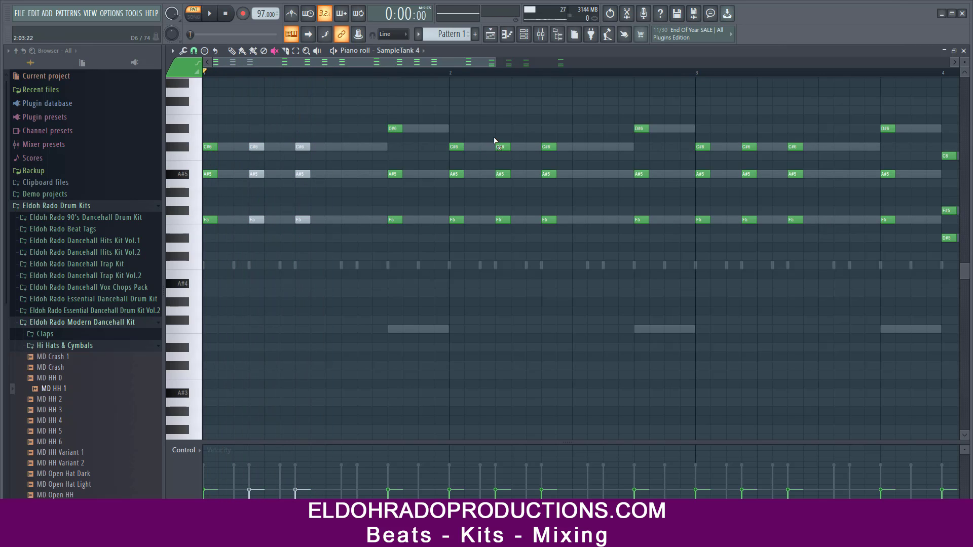
left_click_drag(495, 141, 515, 257)
left_click_drag(550, 166, 550, 148)
key("space")
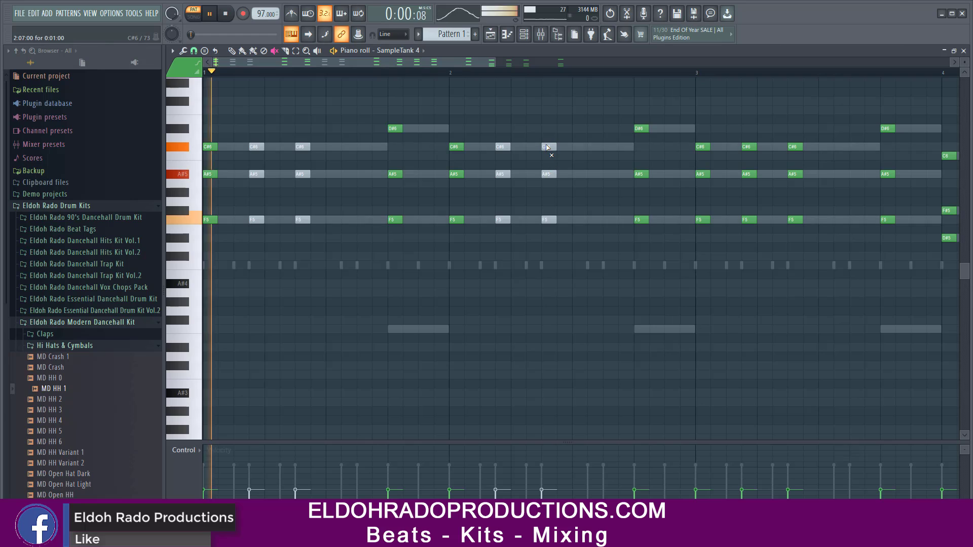
left_click_drag(428, 63, 493, 66)
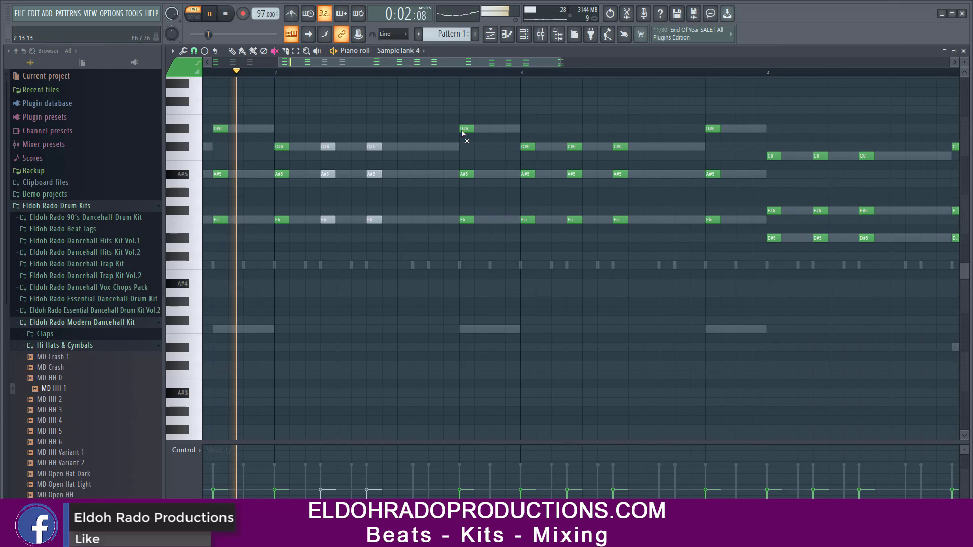
left_click_drag(571, 144, 576, 226)
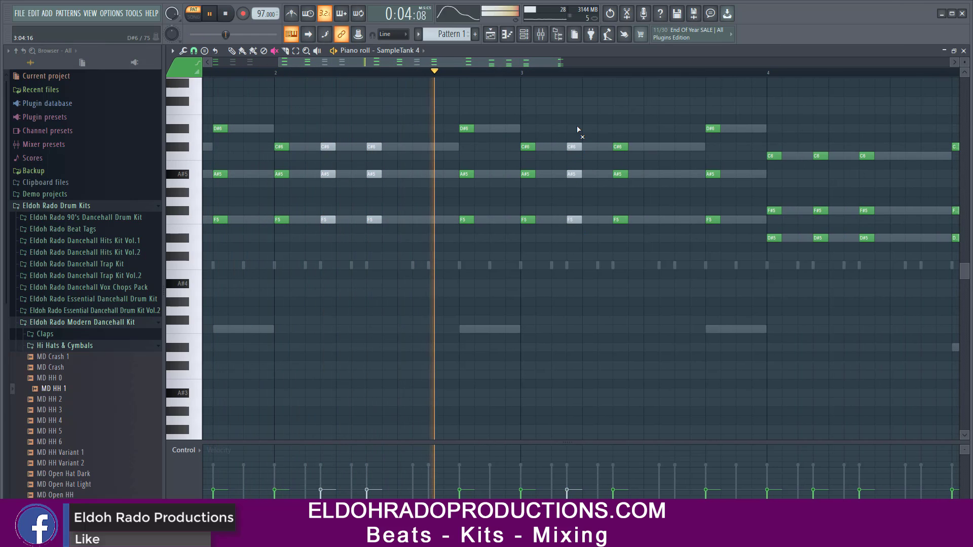
left_click_drag(615, 140, 625, 228)
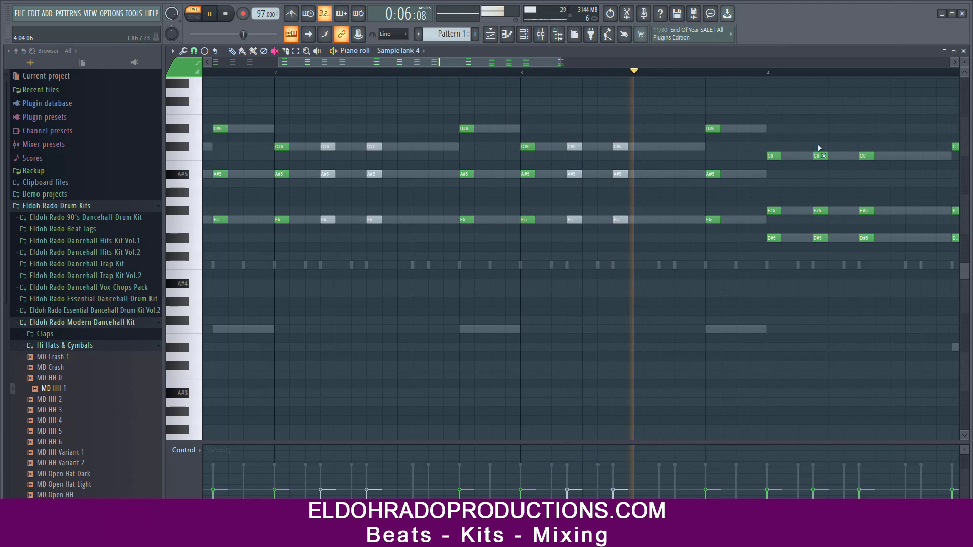
mouse_move(822, 151)
left_mouse_down()
mouse_move(832, 249)
mouse_move(869, 172)
left_mouse_up()
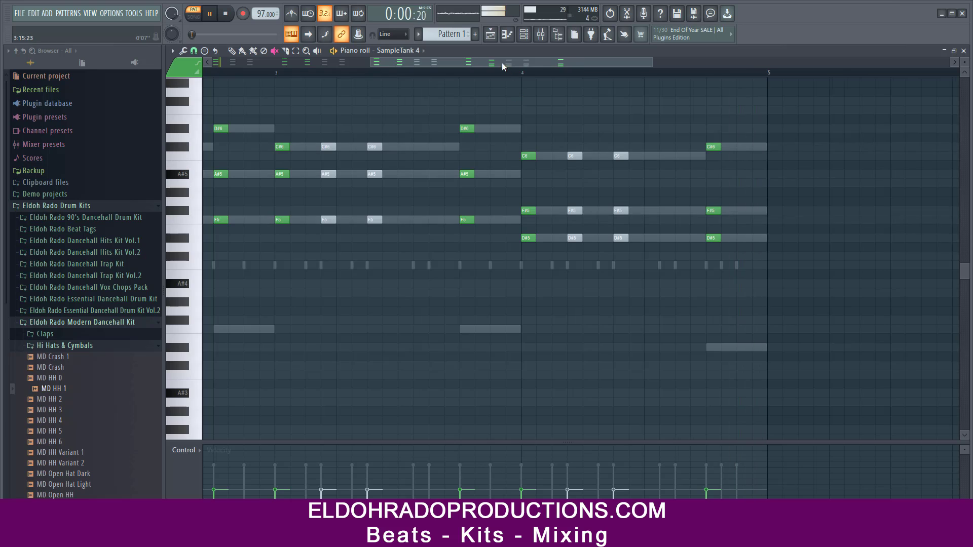
Step: Close the piano roll, copy the SampleTank 4 notes into the Kontakt channel and play the pattern to check them
left_click(964, 52)
key("space")
right_click(321, 145)
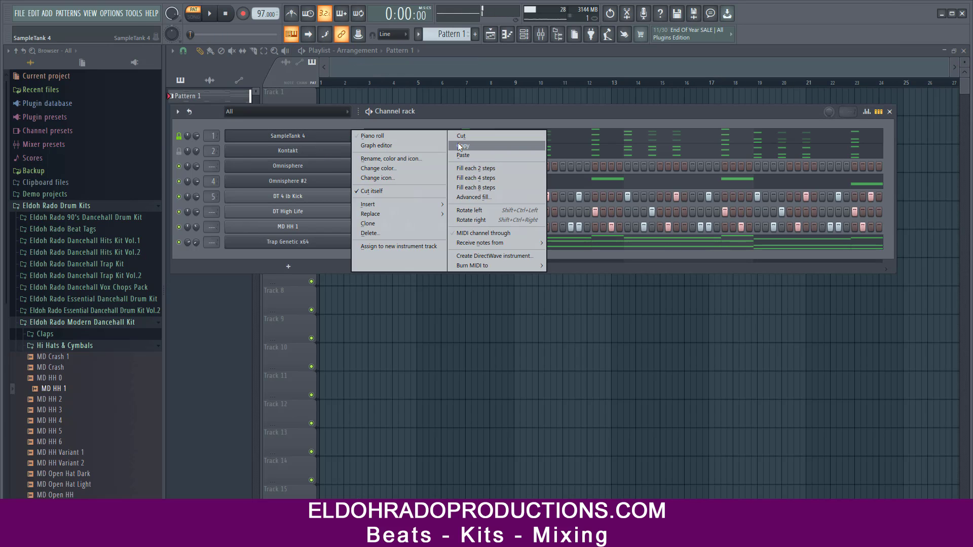
left_click(337, 161)
right_click(337, 151)
left_click(470, 171)
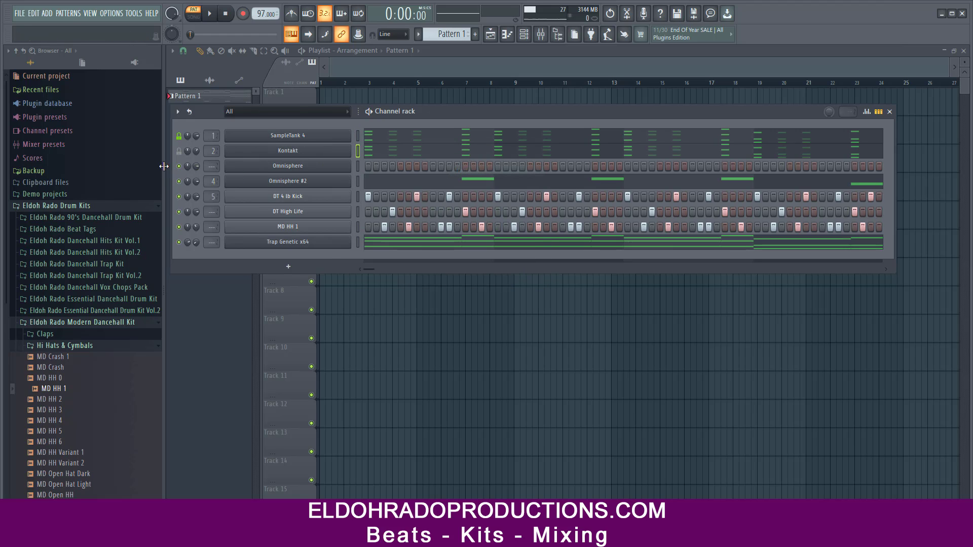
key("space")
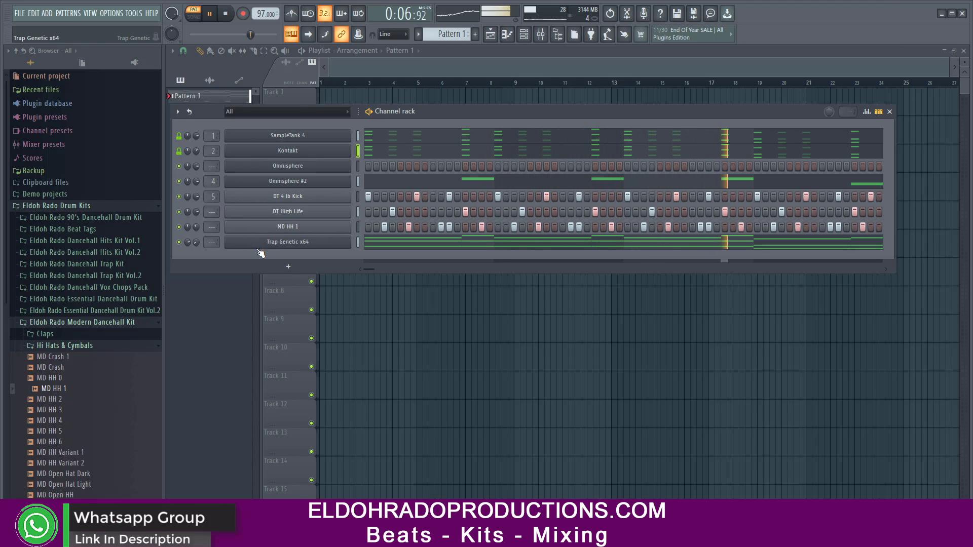
key("space")
Step: Open Omnisphere's full patch browser, filter by category ARP + BPM and mood Angry, and load the Neural Toxin patch
left_click(289, 266)
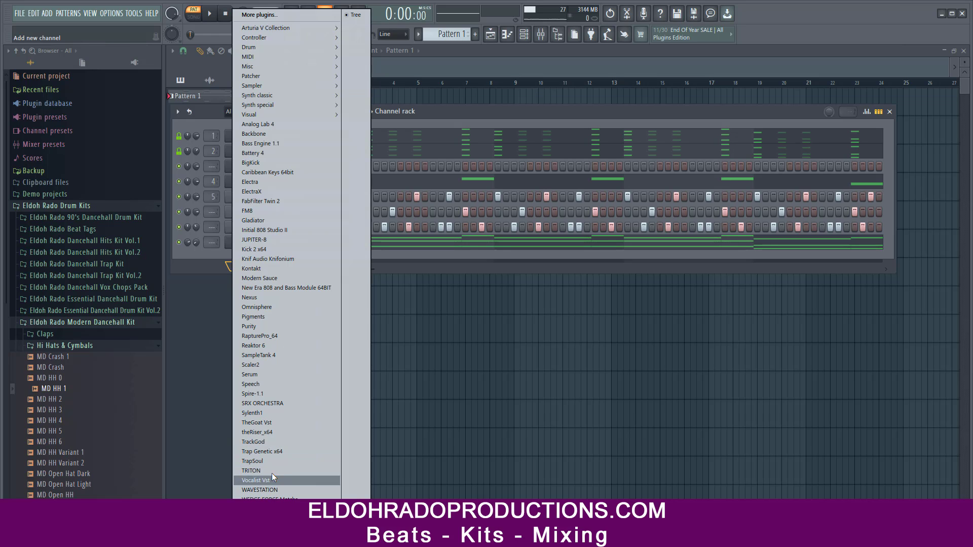
left_click(531, 111)
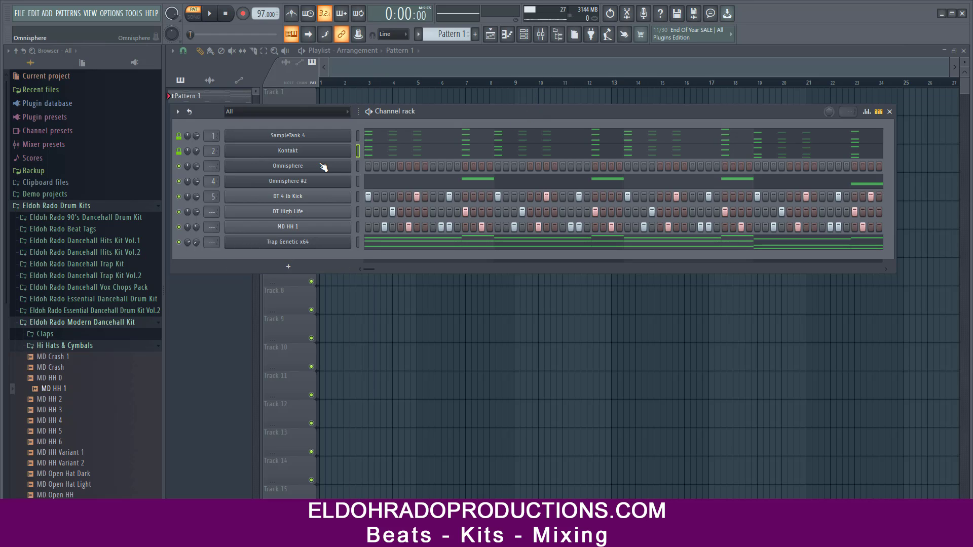
left_click(323, 167)
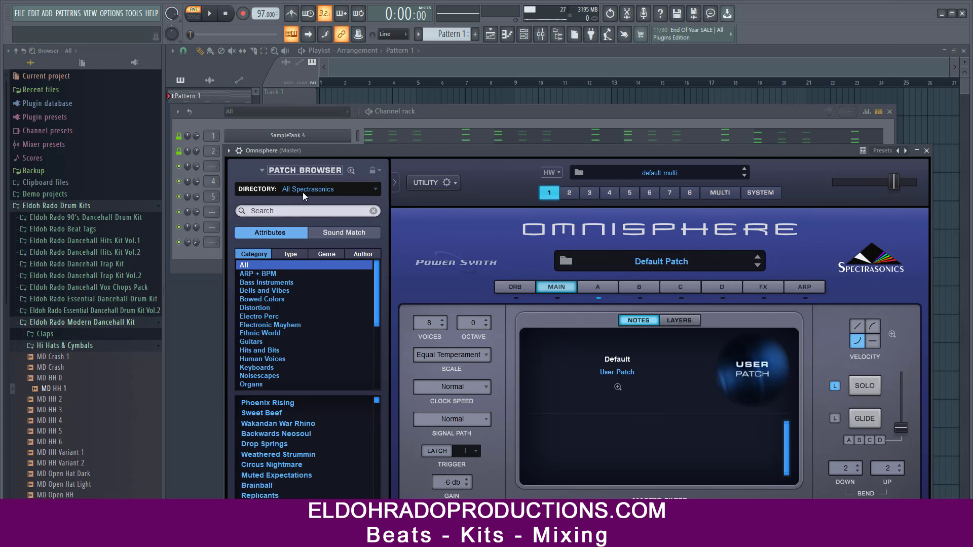
left_click(319, 171)
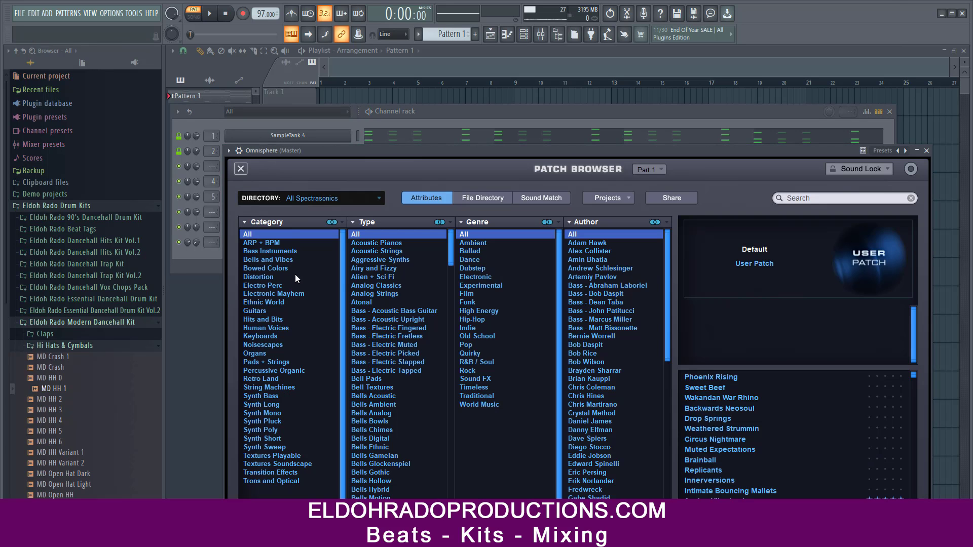
left_click(272, 243)
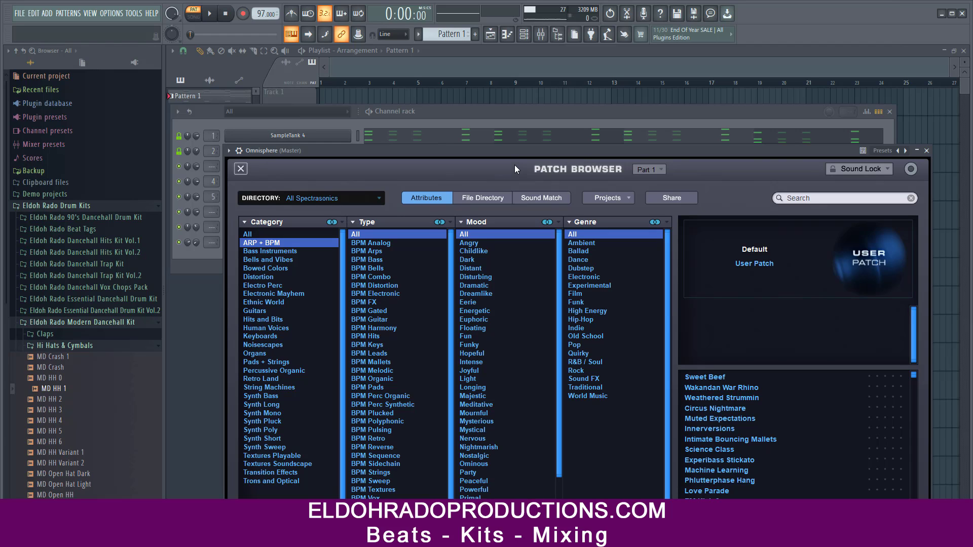
left_click_drag(515, 165, 506, 107)
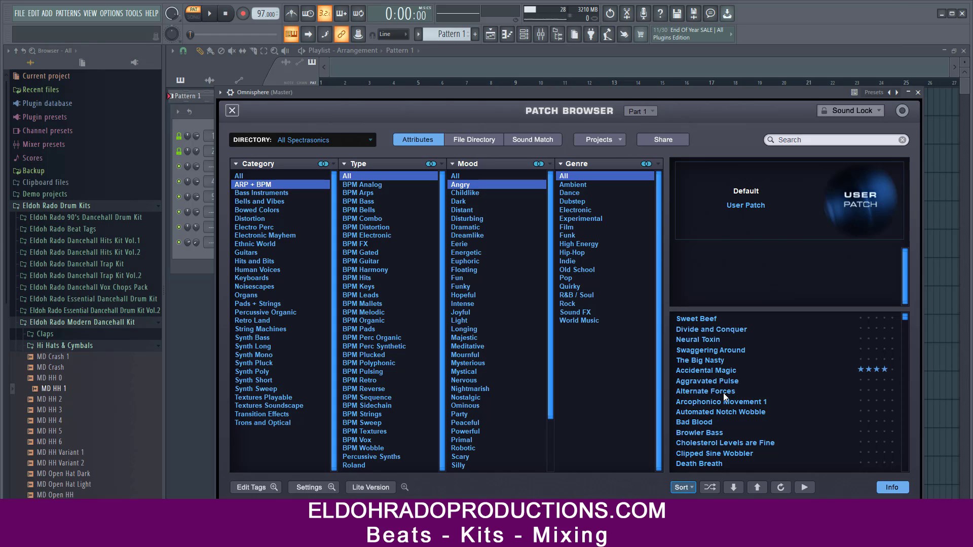
left_click(707, 340)
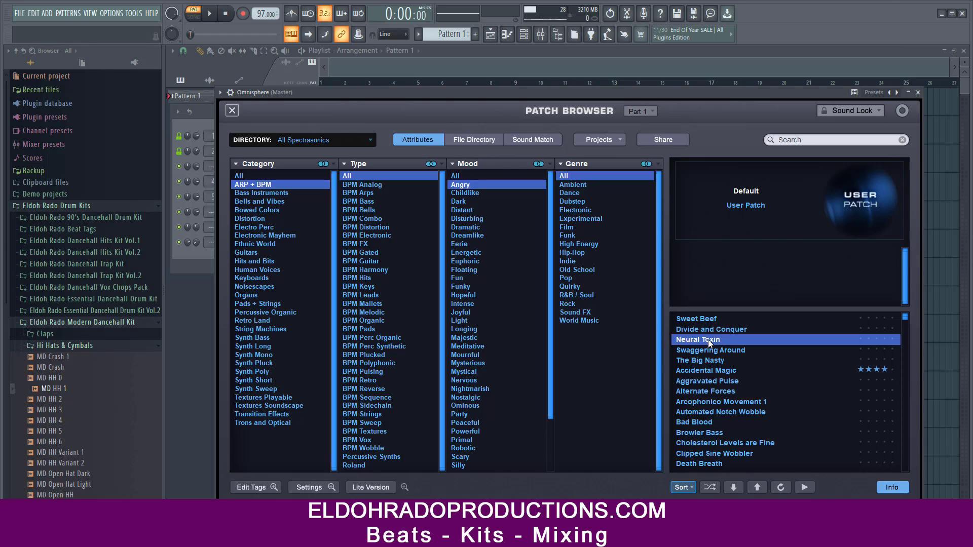
Step: Close the playlist, move the Omnisphere window clear of the channel rack and solo Trap Genetic x64
left_click(847, 69)
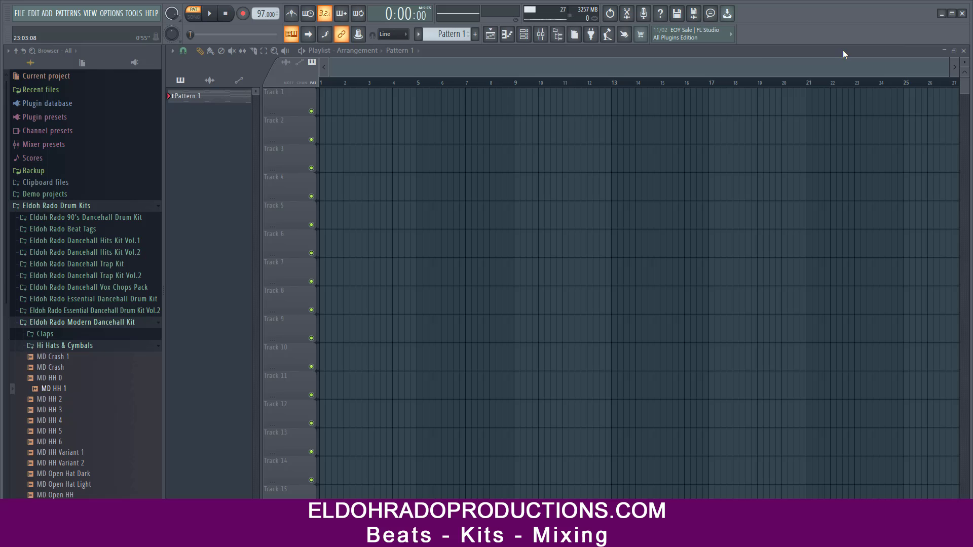
left_click(963, 50)
left_click_drag(375, 93, 408, 255)
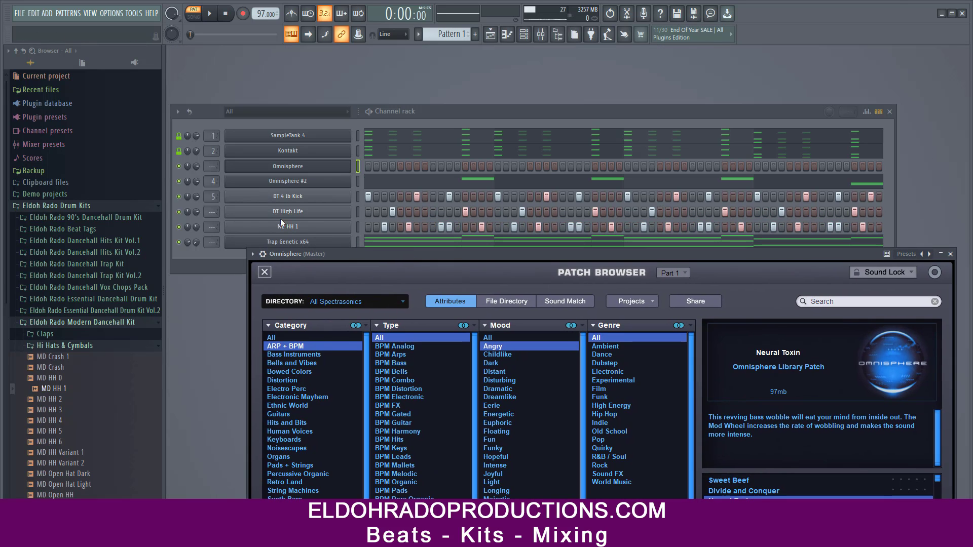
right_click(178, 242)
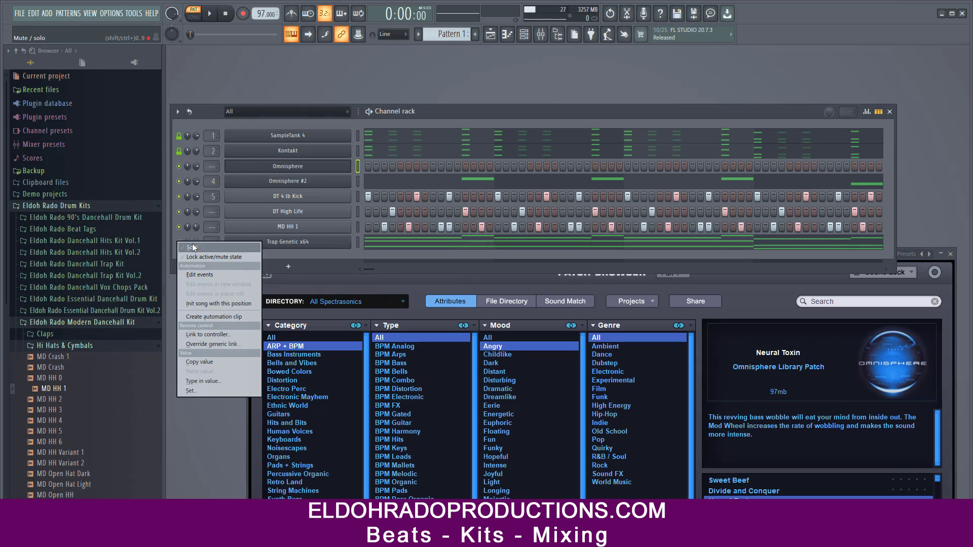
left_click(186, 245)
Step: Copy the Trap Genetic x64 notes into the first Omnisphere channel, unmute that channel and set its volume to 11%
right_click(345, 240)
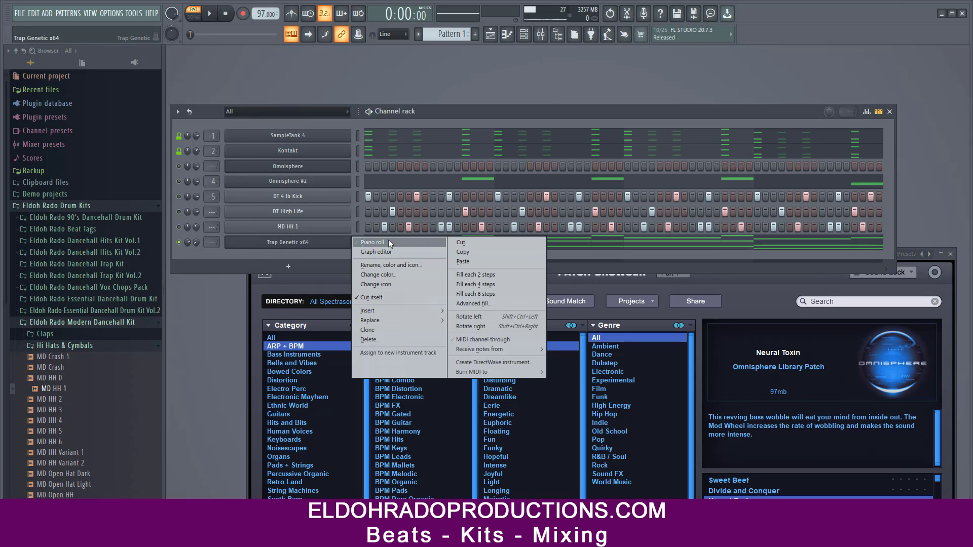
left_click(468, 252)
right_click(298, 171)
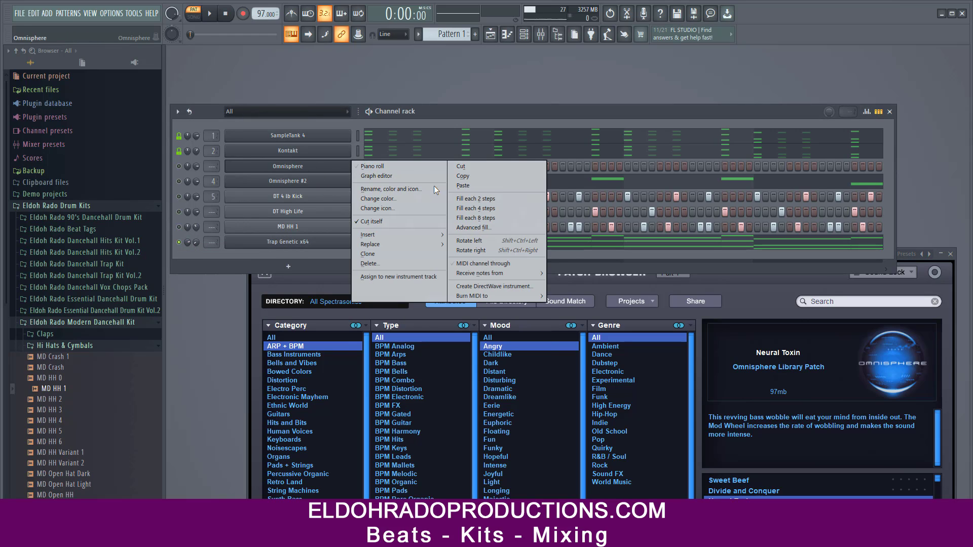
left_click(460, 186)
left_click(179, 166)
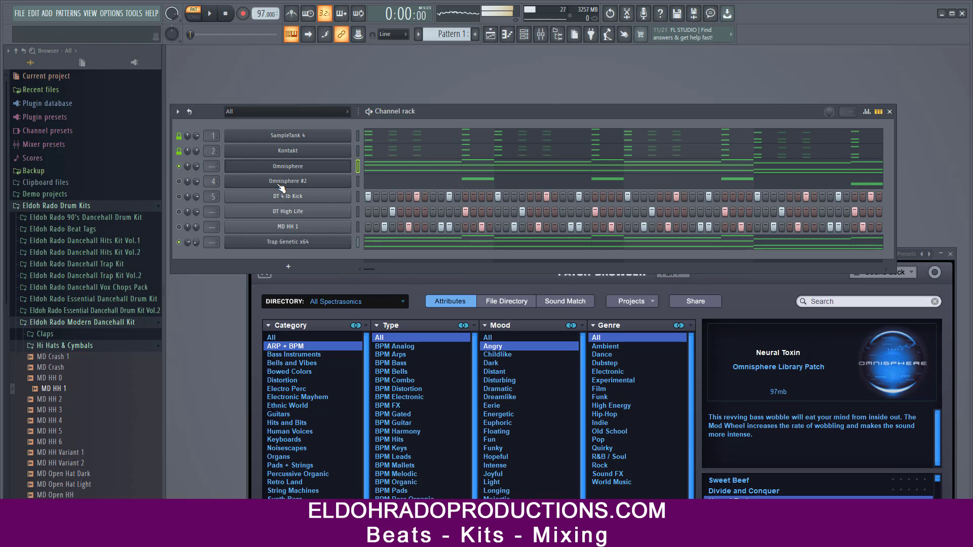
left_click_drag(200, 168, 199, 218)
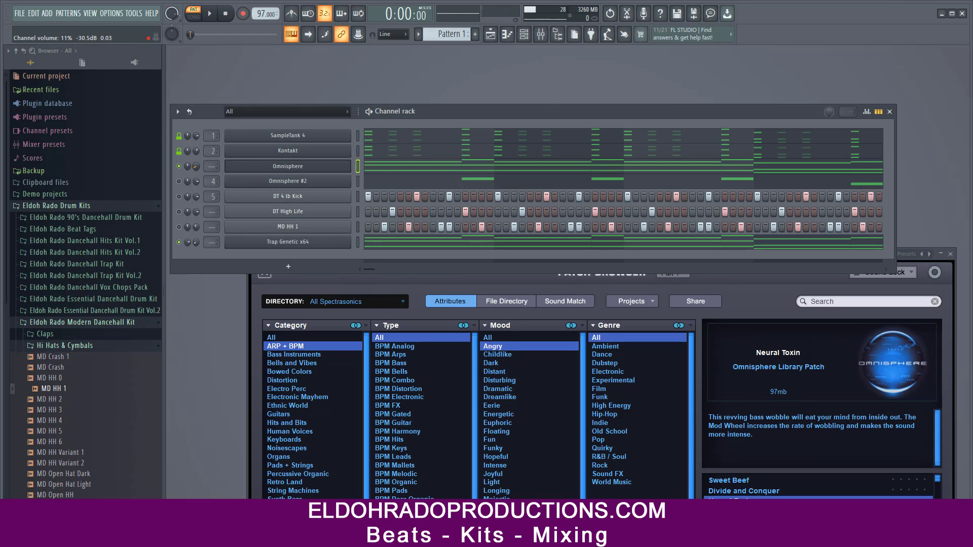
Step: Audition the Neural Toxin patch against the pattern, load Browler Bass instead, listen to it and stop playback
left_click(425, 282)
left_click_drag(461, 251, 384, 50)
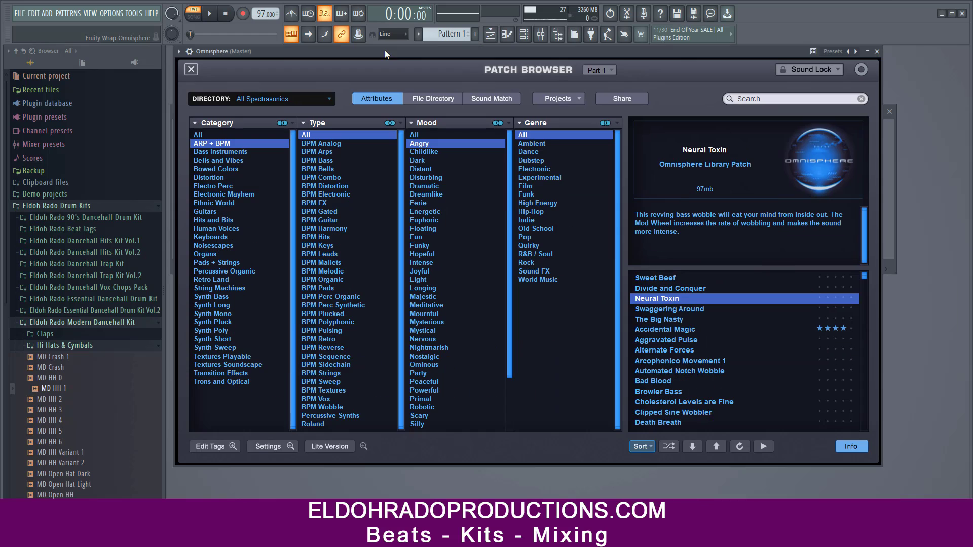
key("space")
key("space")
left_click(678, 391)
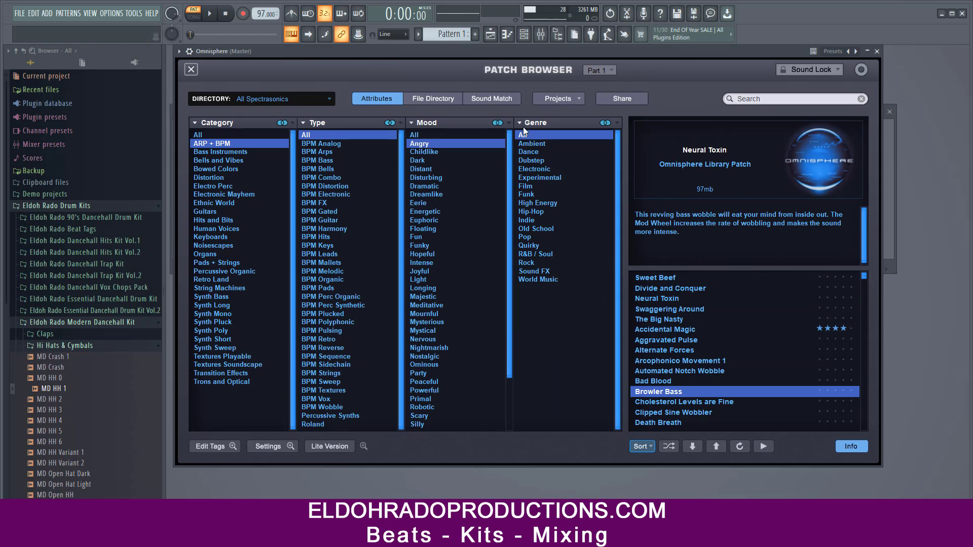
left_click_drag(537, 52, 569, 69)
key("space")
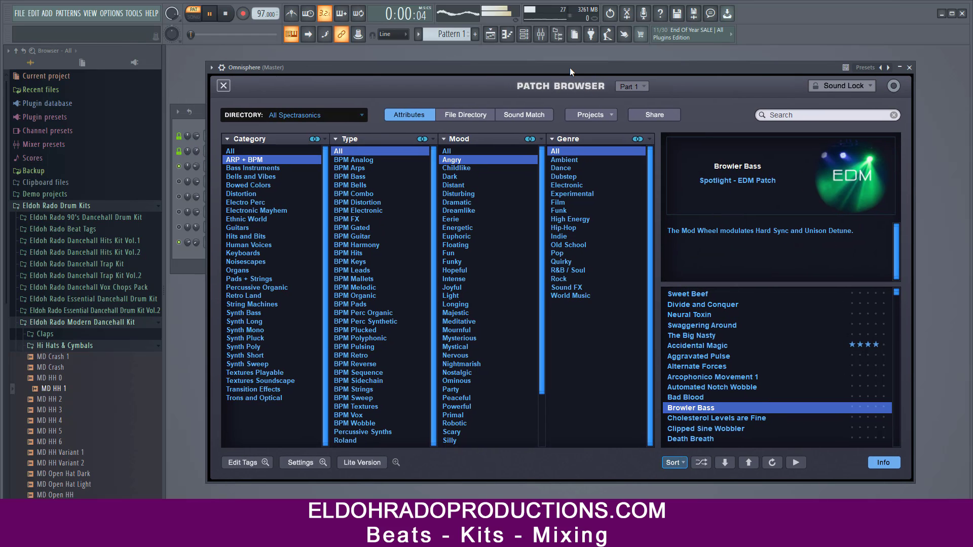
key("space")
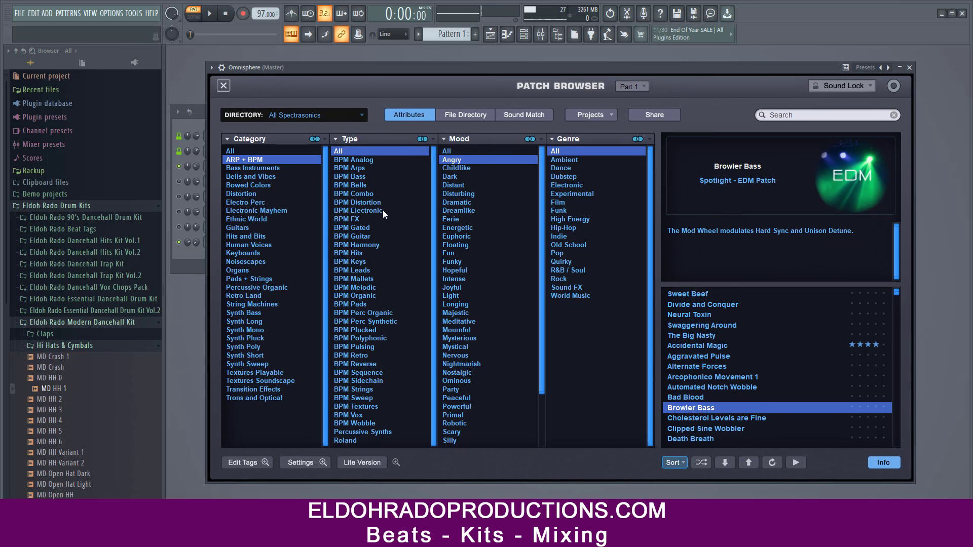
Step: Filter the patches by type BPM Melodic with all moods, load Little Energizer and play the pattern with it
left_click(372, 287)
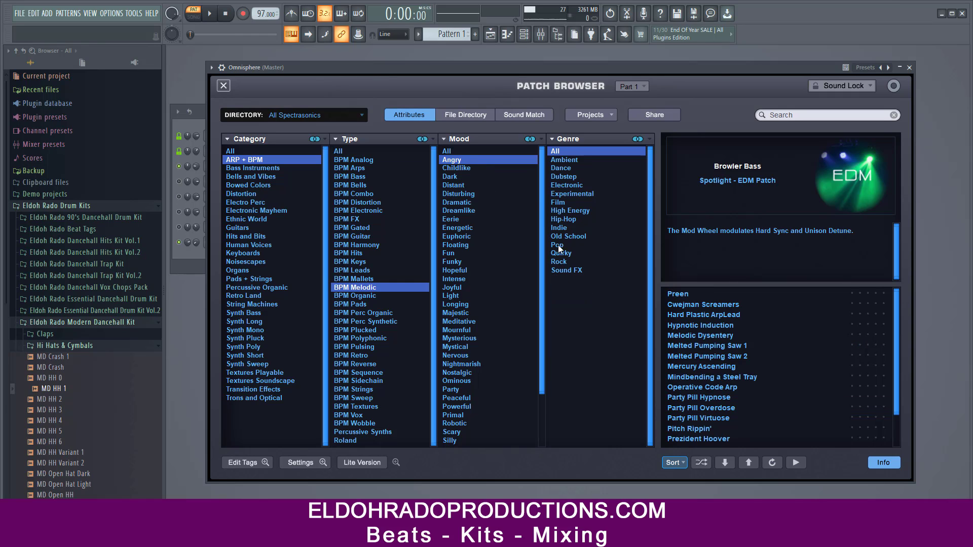
left_click(466, 152)
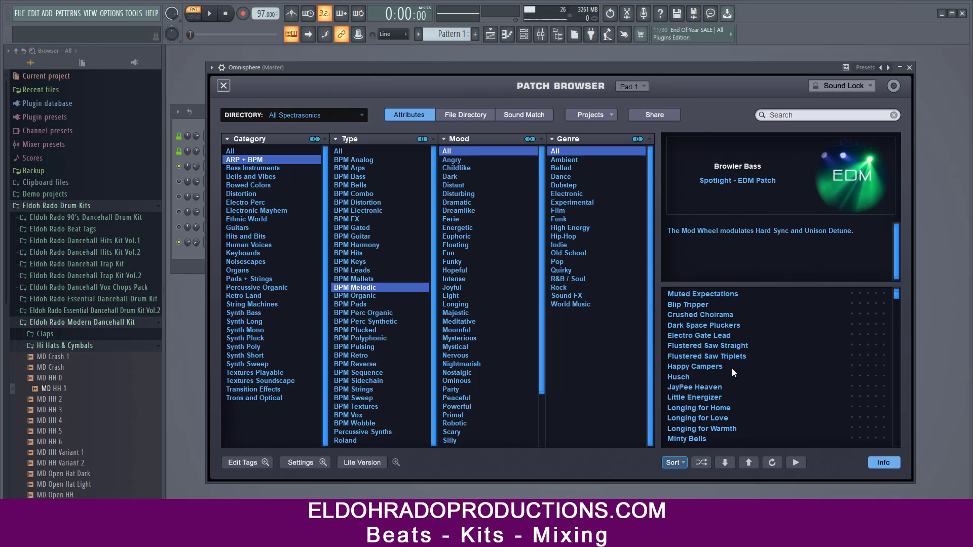
left_click(706, 395)
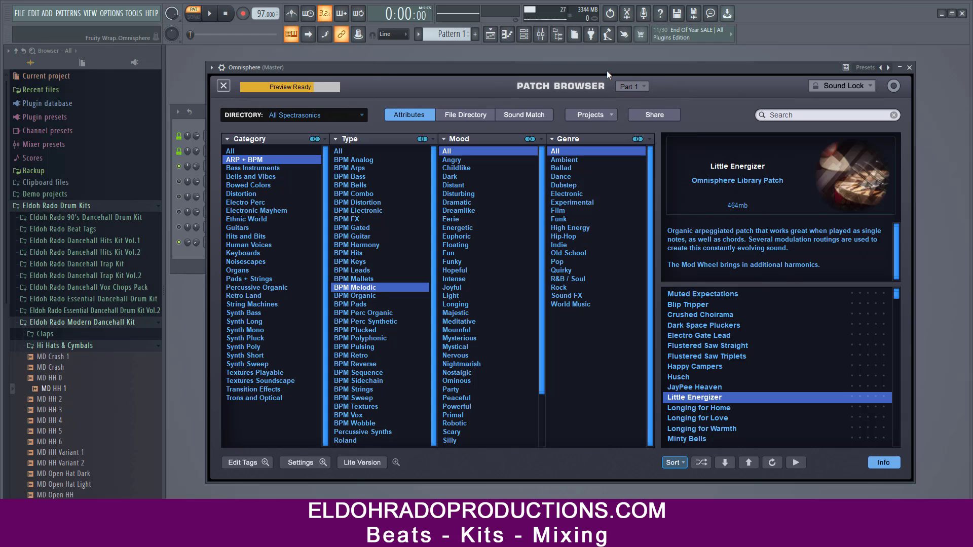
left_click_drag(607, 71, 606, 84)
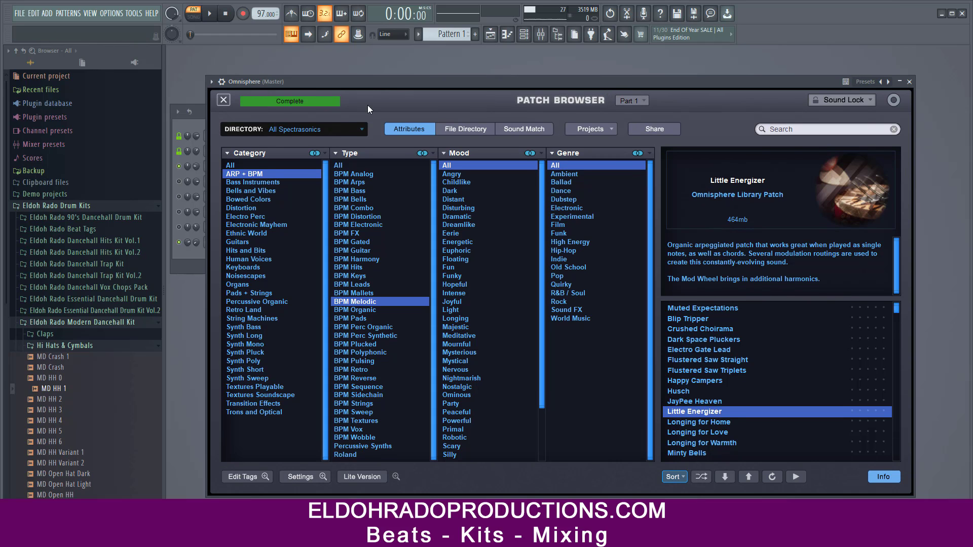
key("space")
left_click_drag(426, 77, 432, 66)
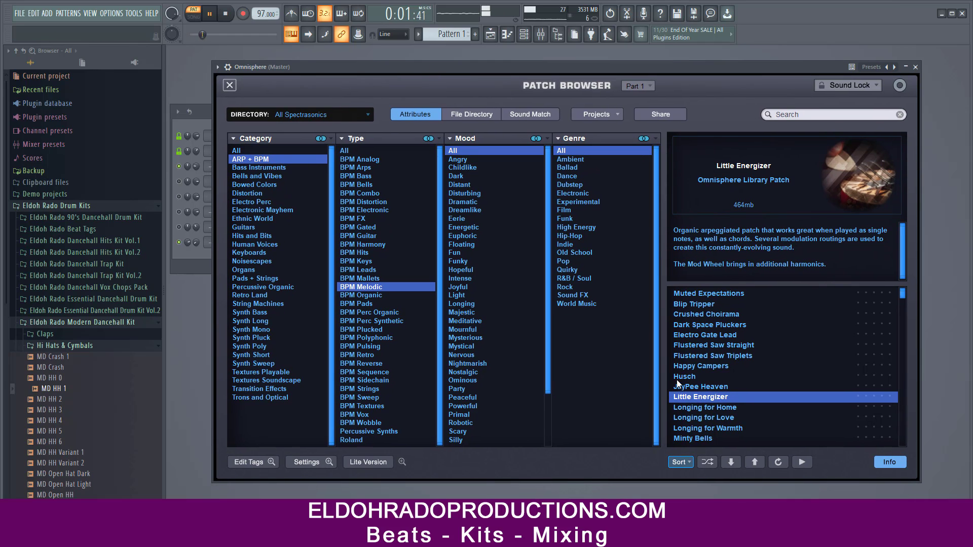
Step: Rate the Little Energizer patch two stars and load the Longing for Love patch
scroll(745, 375, "down", 2)
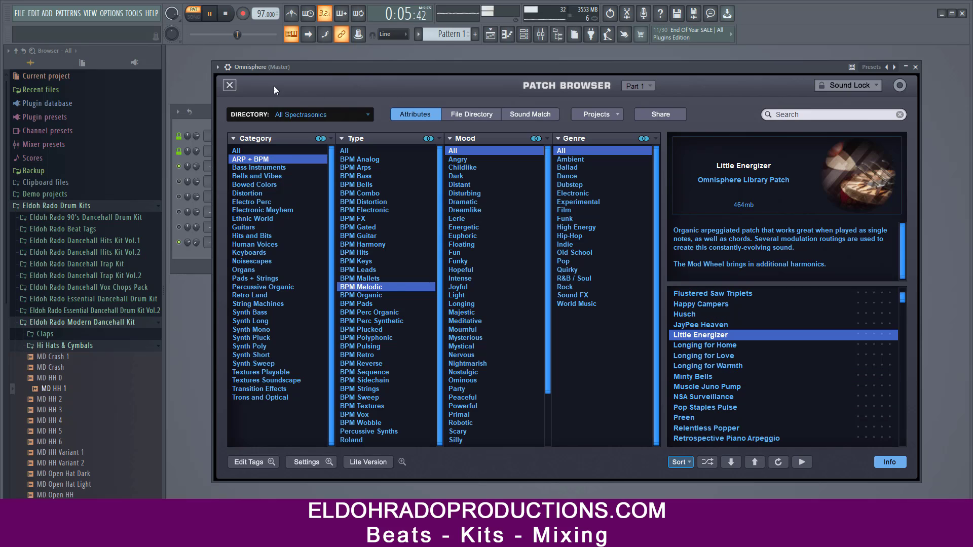
left_click(234, 68)
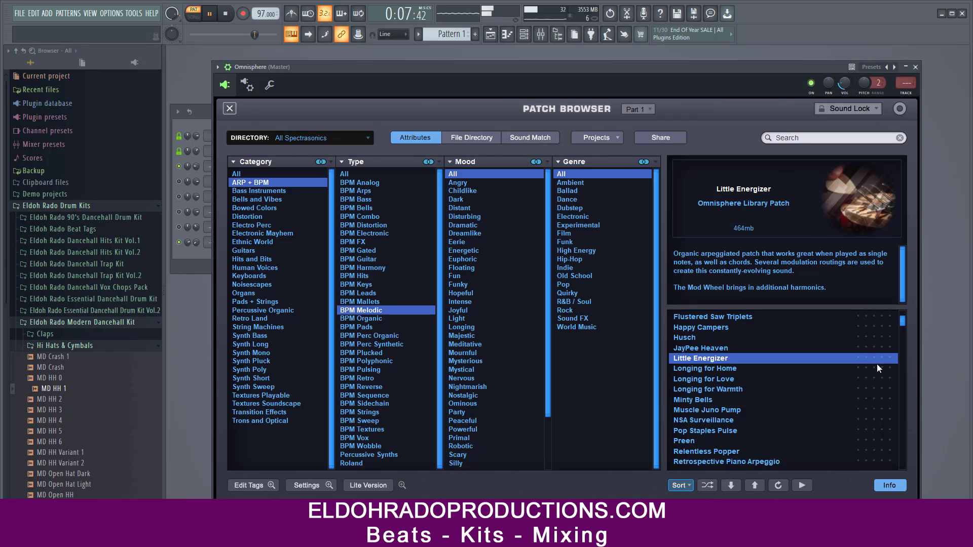
left_click(708, 382)
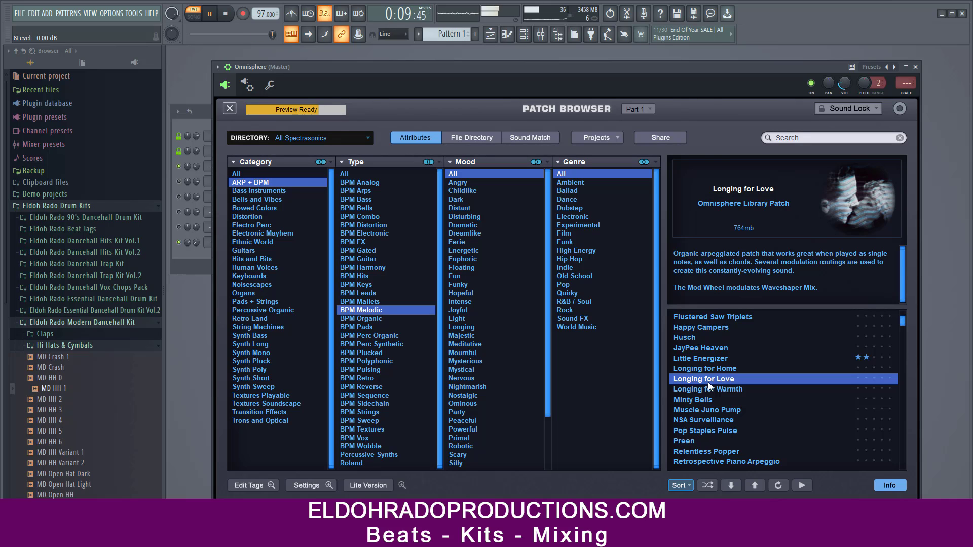
Step: Play Longing for Love with only the first Omnisphere channel active, and open the patch's arpeggiator settings
left_click(173, 213)
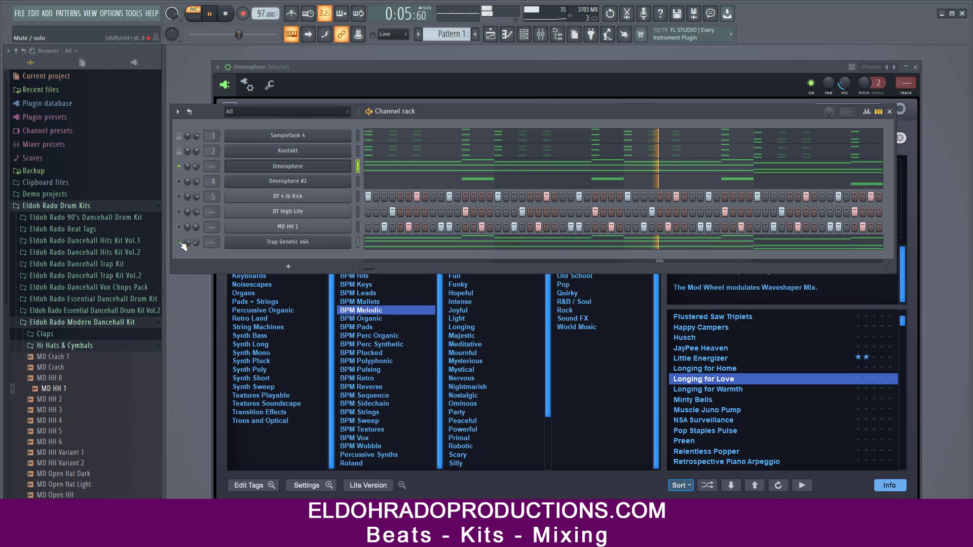
left_click(585, 485)
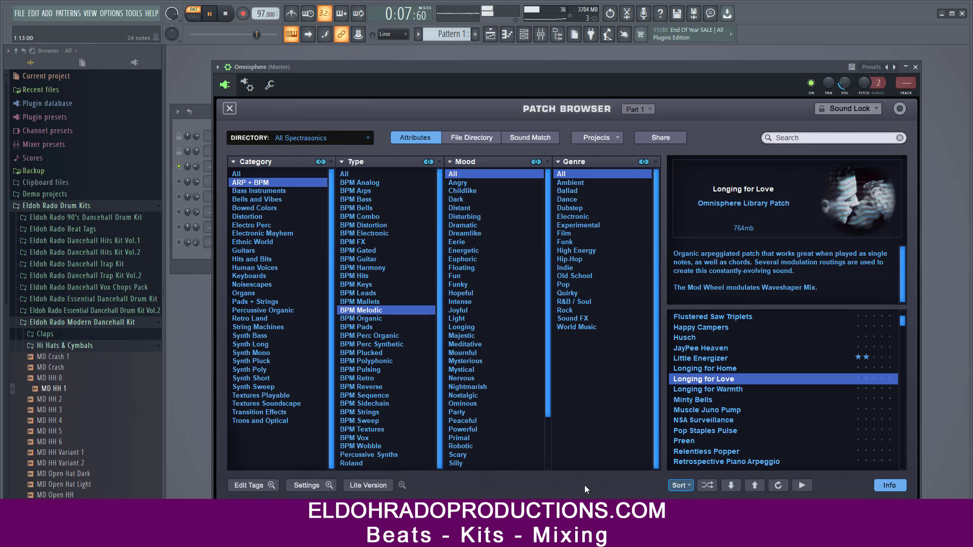
key("space")
left_click(230, 110)
left_click(784, 228)
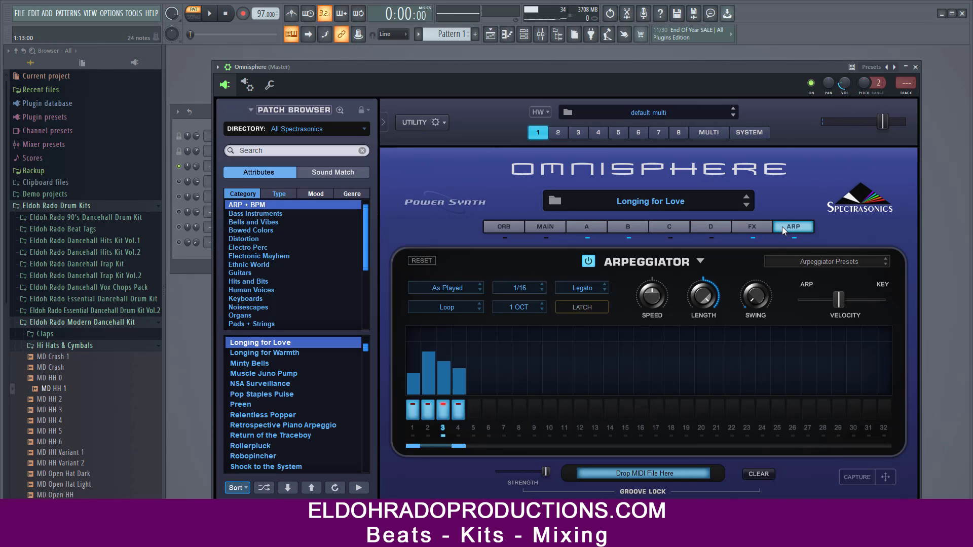
key("space")
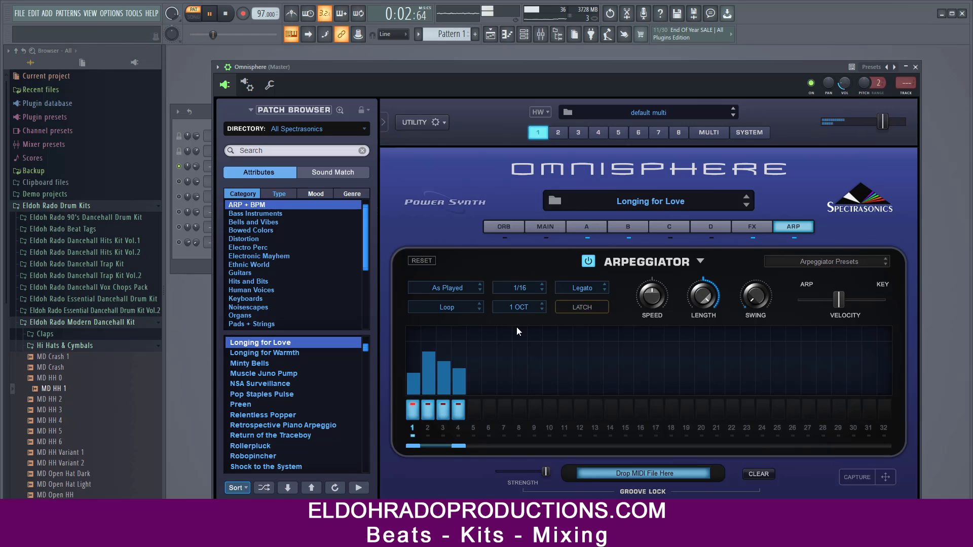
key("space")
Step: Switch the arpeggiator off and play the pattern without it
left_click(528, 291)
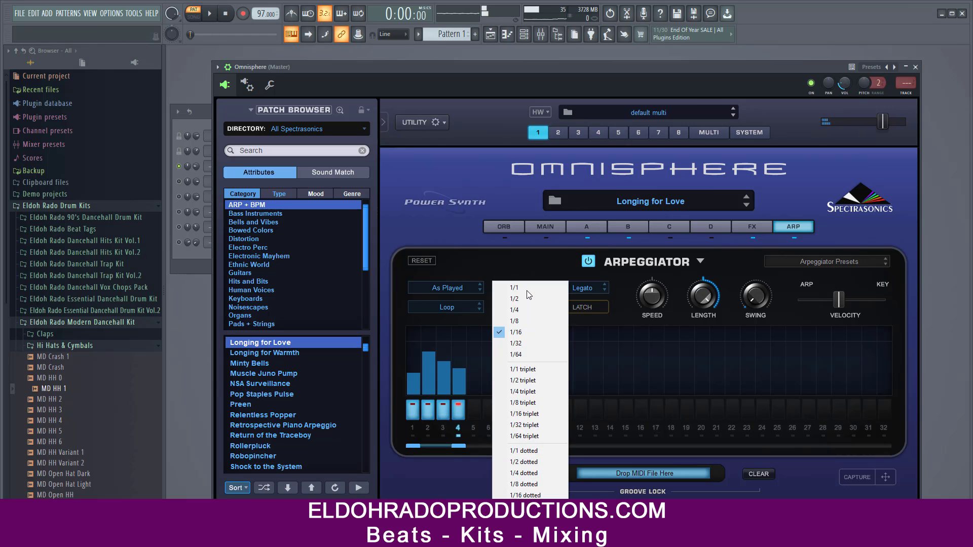
left_click(510, 259)
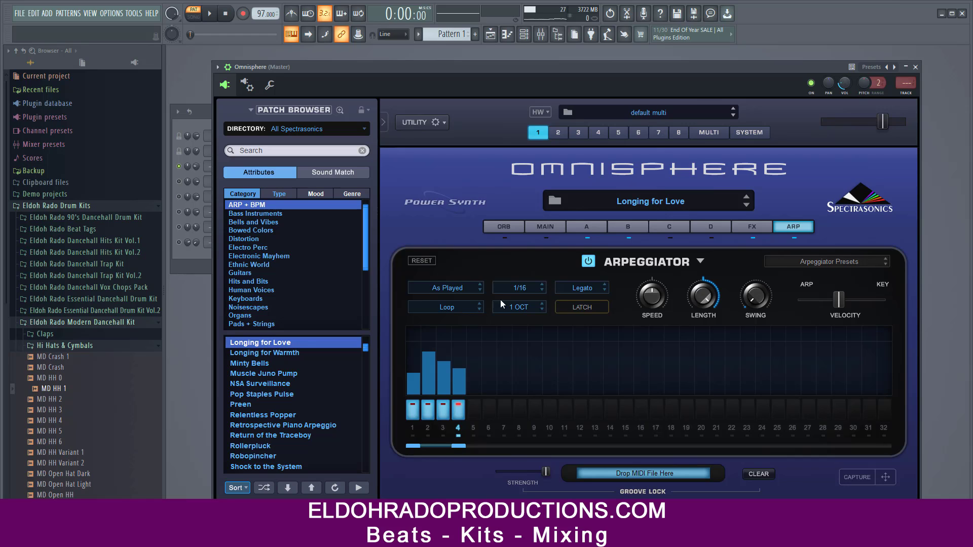
left_click(585, 267)
key("space")
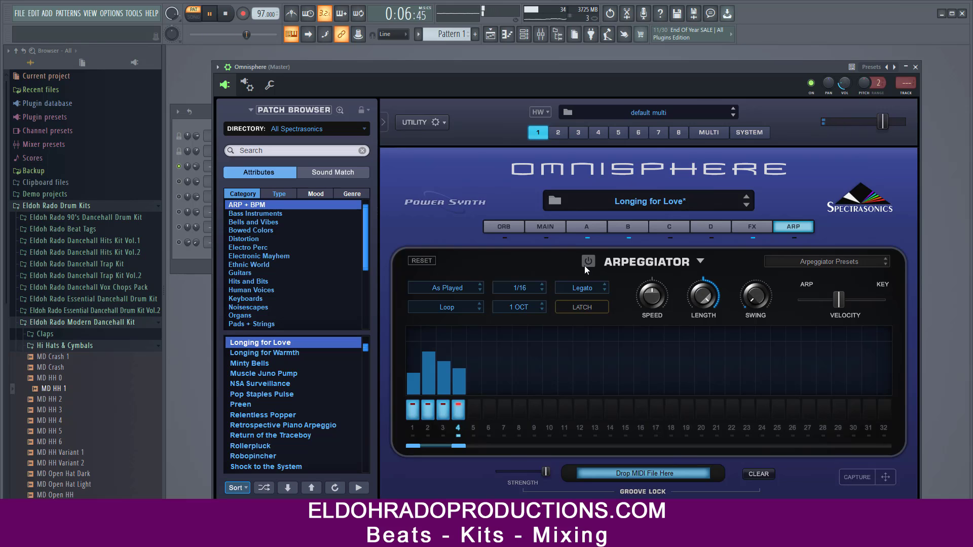
key("space")
Step: Switch the arpeggiator on and compare the 1/32, 1/8 and 1/4 rates during playback, settling on 1/8
left_click(529, 290)
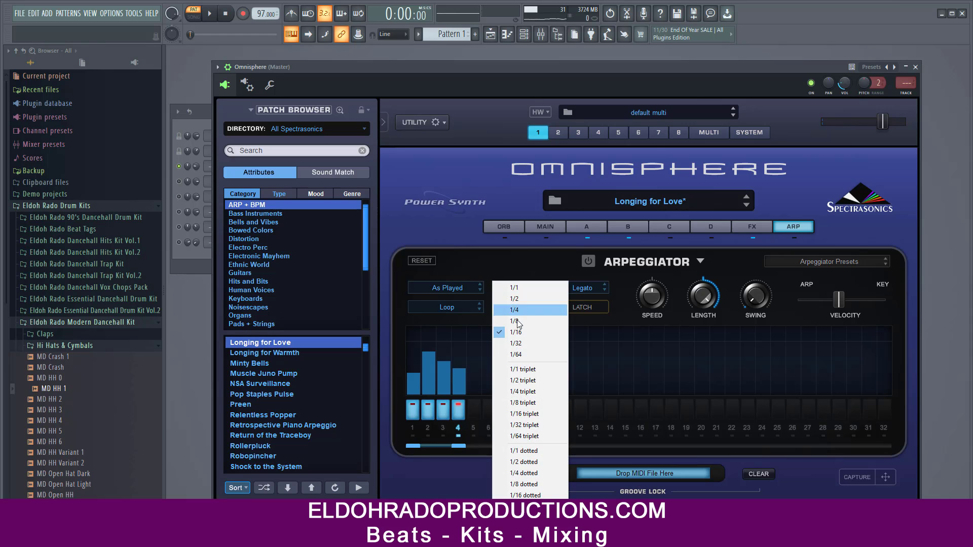
left_click(514, 343)
left_click(589, 261)
key("space")
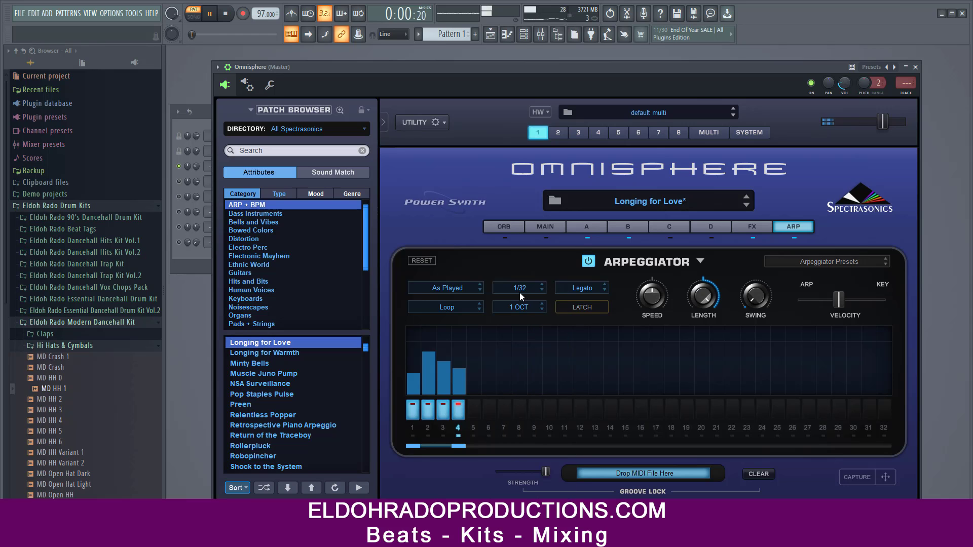
left_click(521, 290)
left_click(514, 322)
left_click(527, 290)
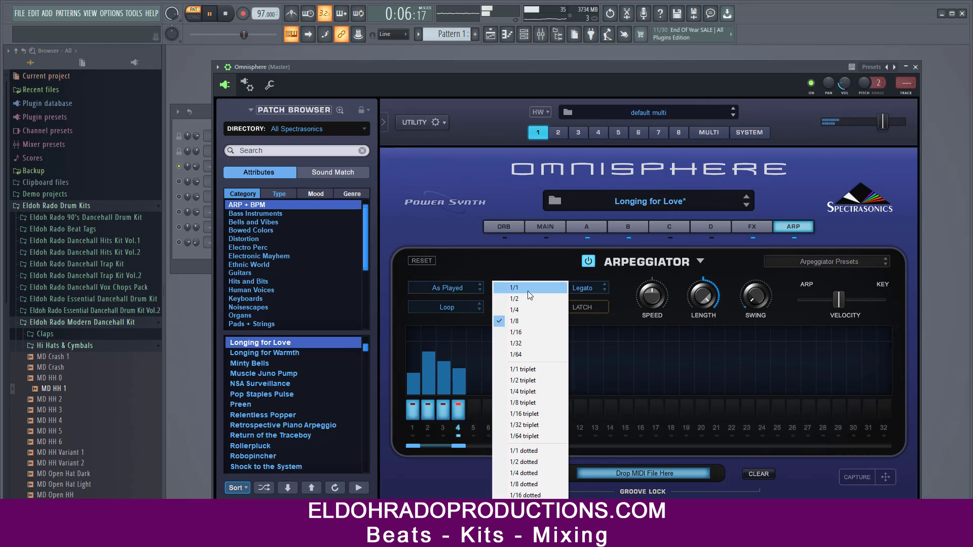
left_click(520, 306)
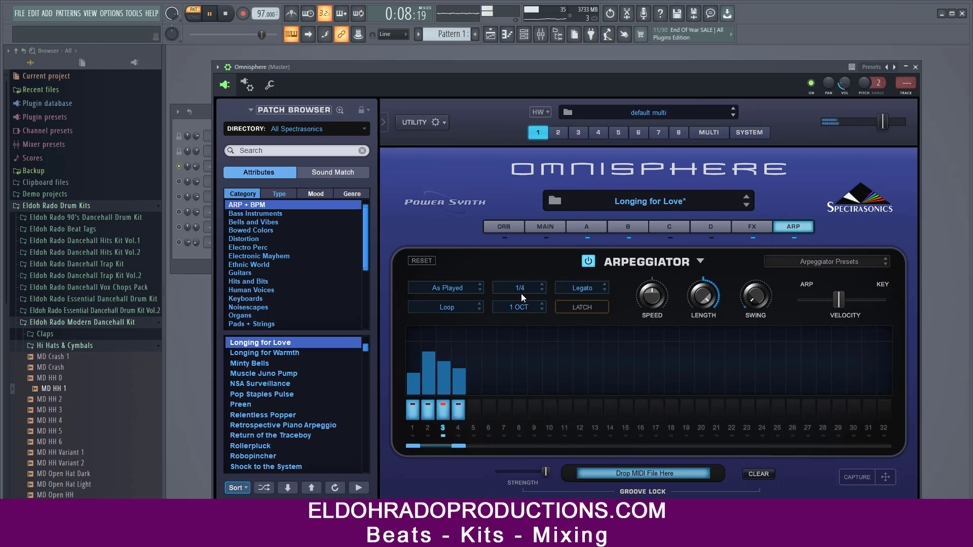
left_click(525, 287)
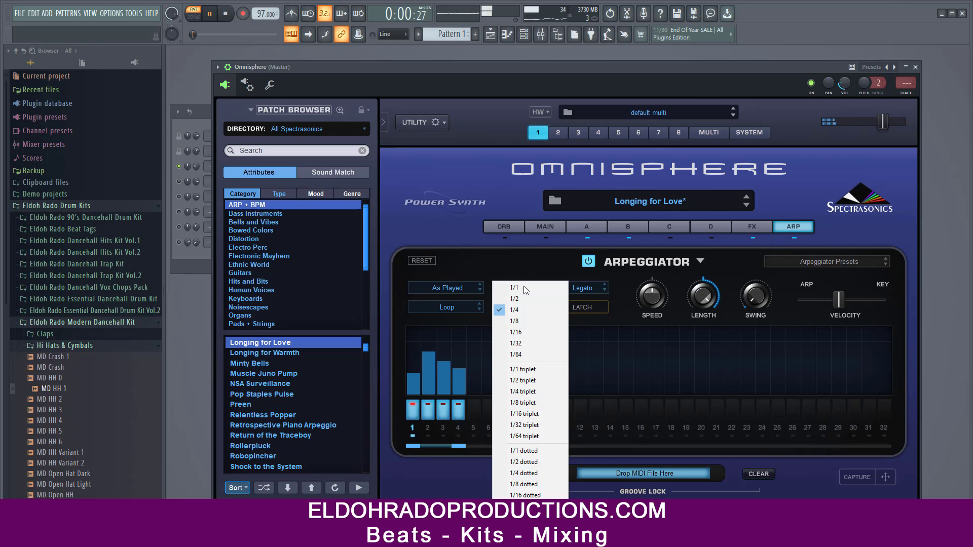
left_click(515, 320)
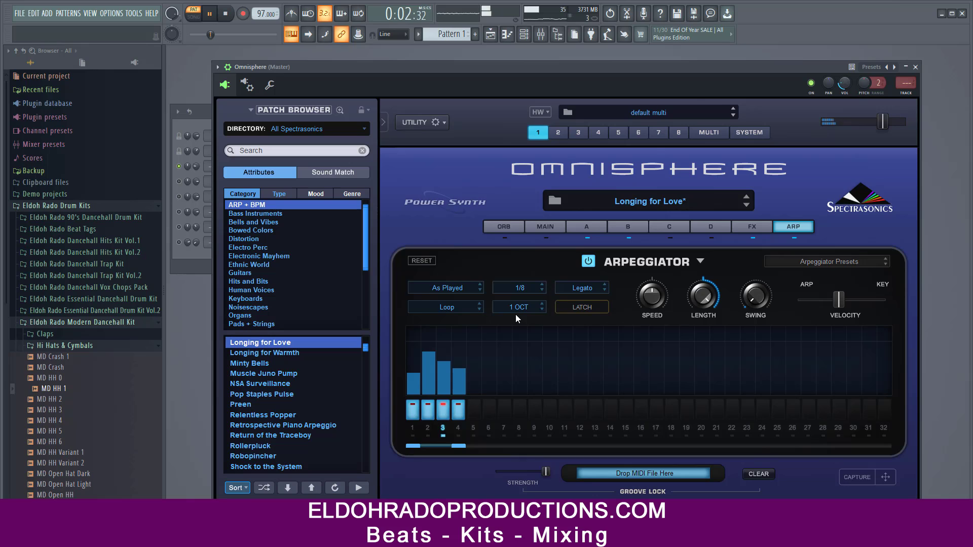
Step: Try the arpeggiator's Down mode, shift its velocity balance slightly toward Key, and set the mode to Up/Down
left_click(455, 288)
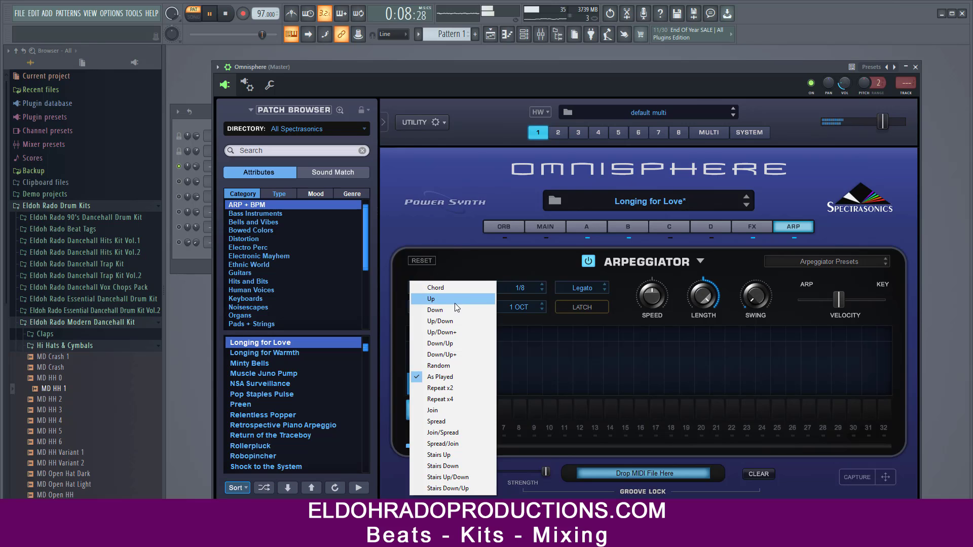
left_click(454, 308)
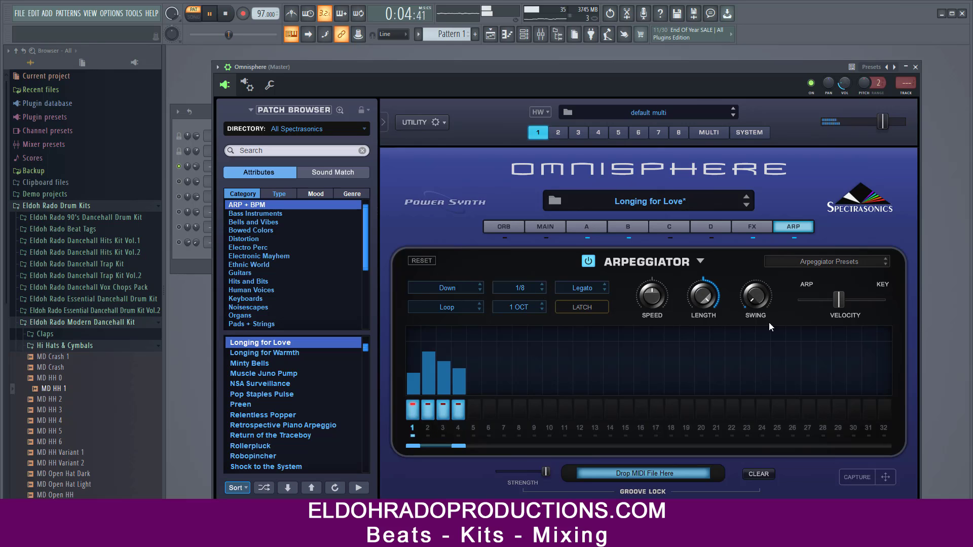
left_click_drag(842, 303, 836, 302)
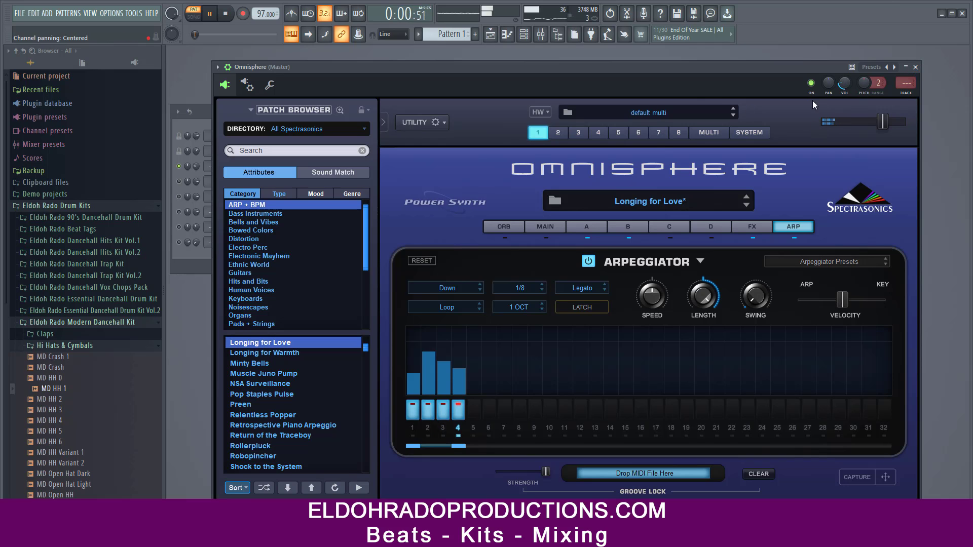
left_click(448, 287)
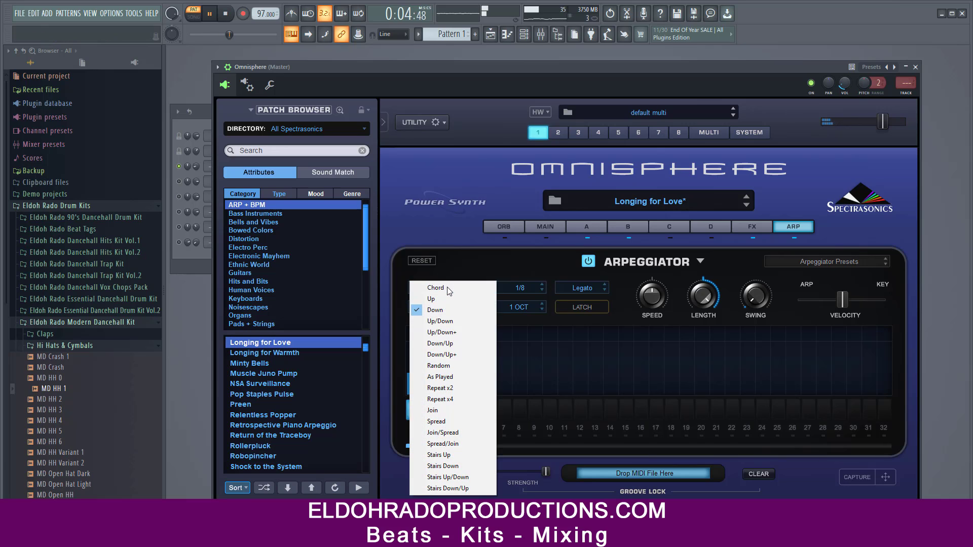
left_click(443, 322)
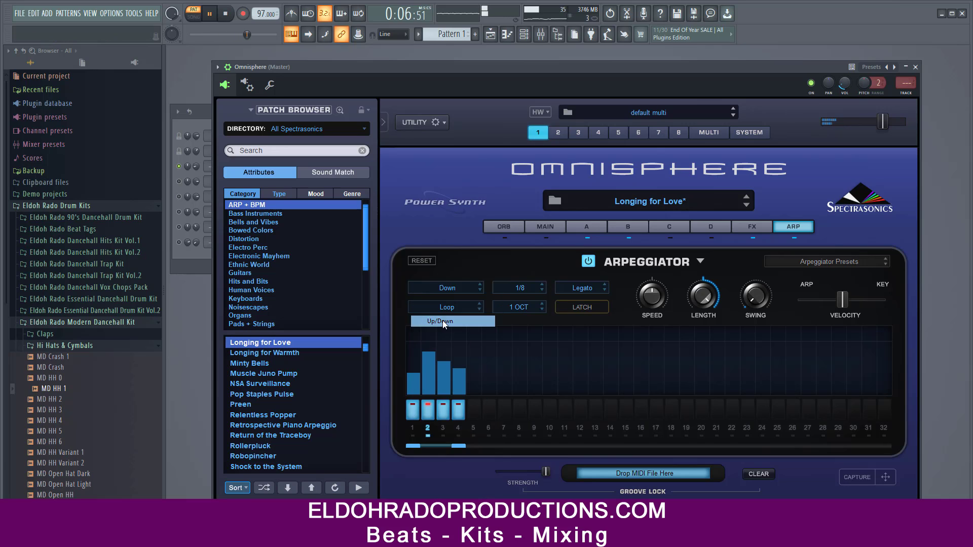
Step: Try the arpeggiator's Chaos and Once playback options and switch back to Loop
left_click(448, 310)
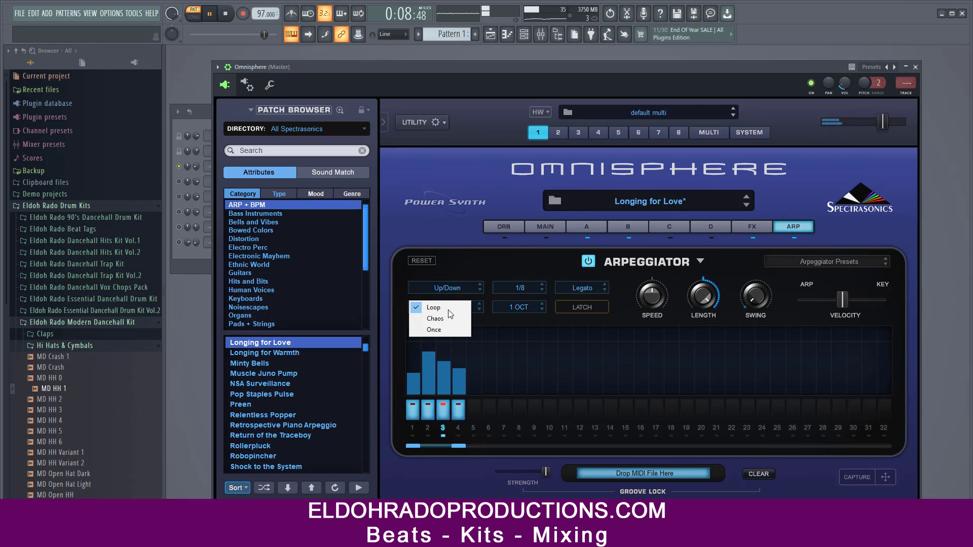
left_click(445, 316)
left_click(448, 311)
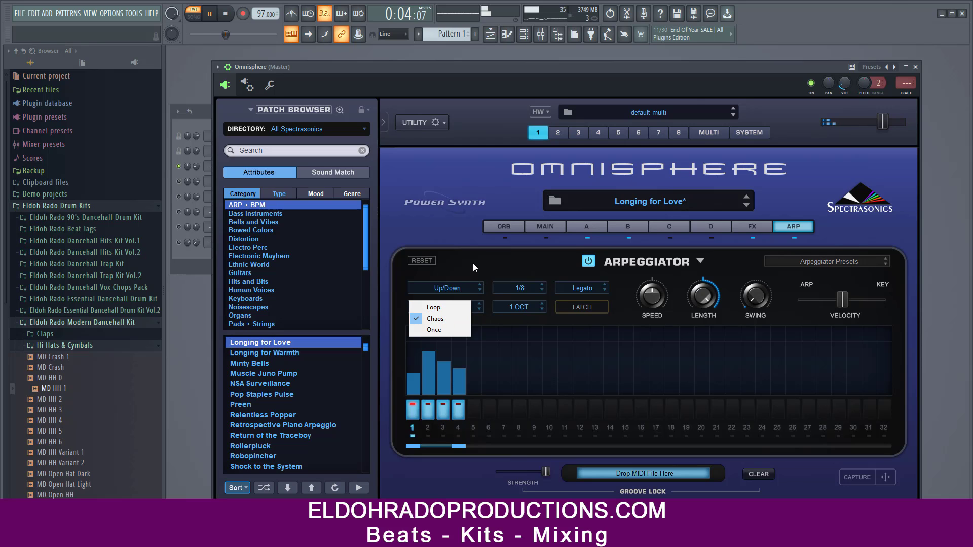
left_click(446, 329)
left_click(455, 306)
left_click(452, 318)
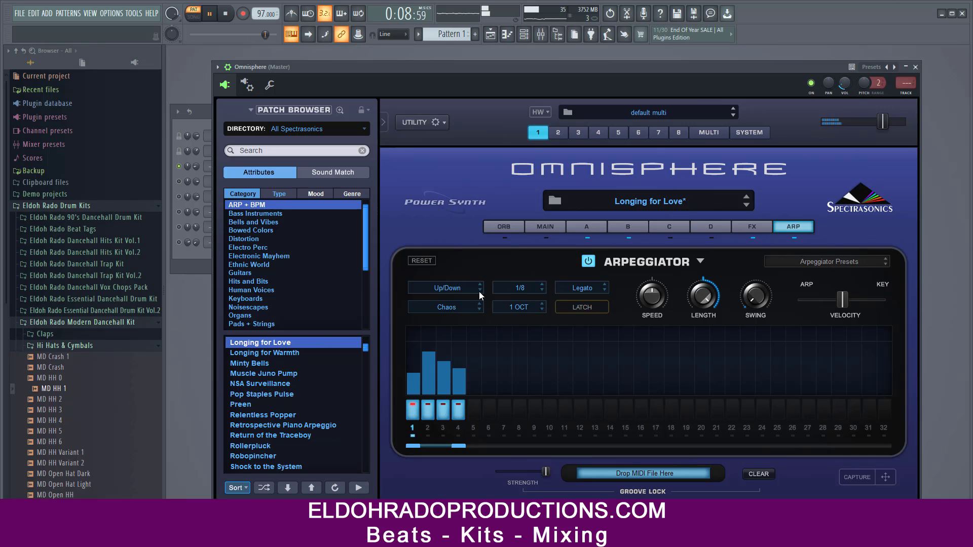
left_click(456, 307)
left_click(454, 309)
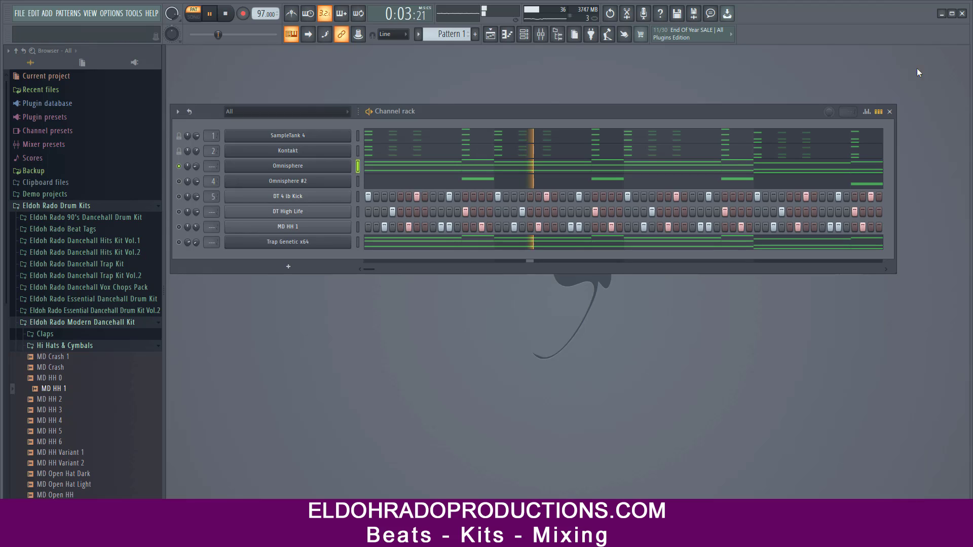
Step: Close Omnisphere, replace the Trap Genetic x64 notes with two-step C#6 and D#6 notes at steps 9 and 11 of bar 1, and audition them
left_click(916, 67)
left_click(179, 242)
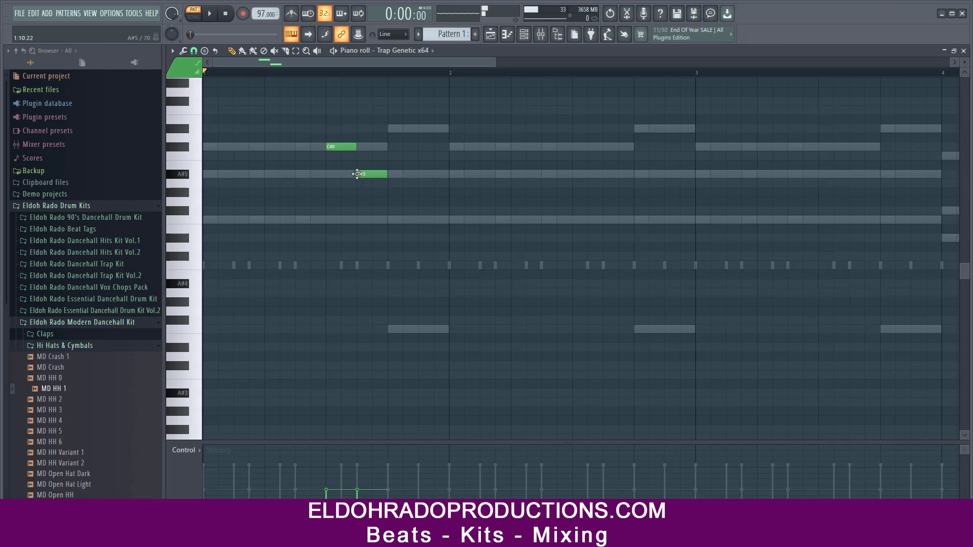
left_click_drag(365, 175, 367, 130)
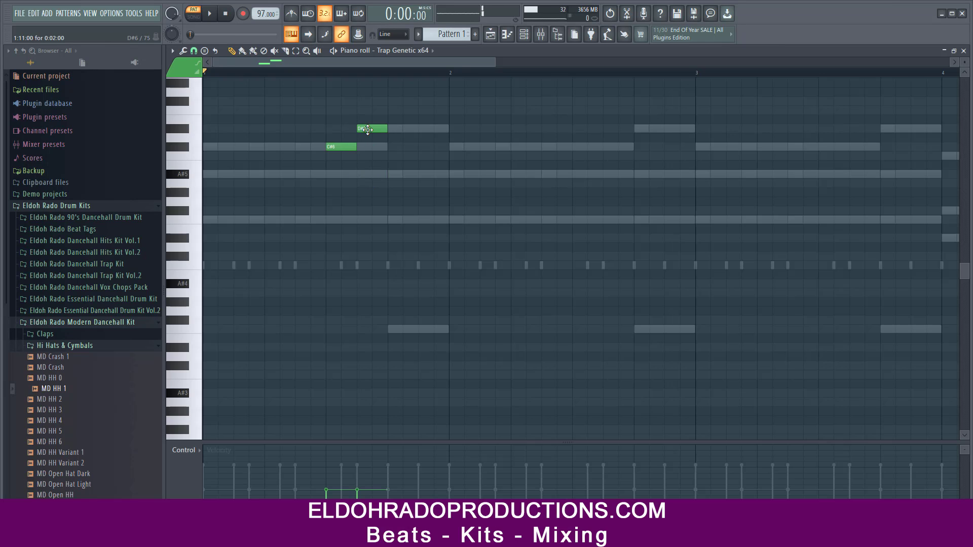
left_click(210, 14)
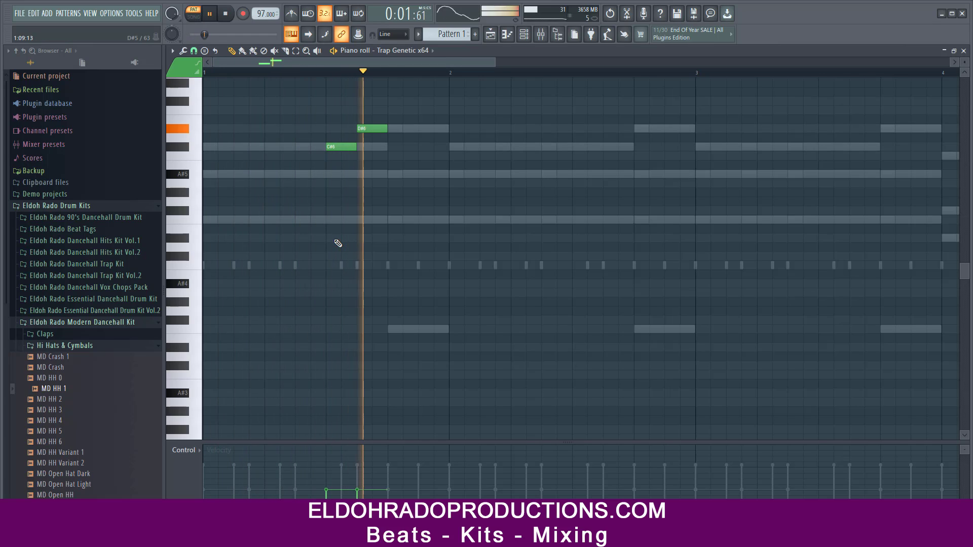
key("space")
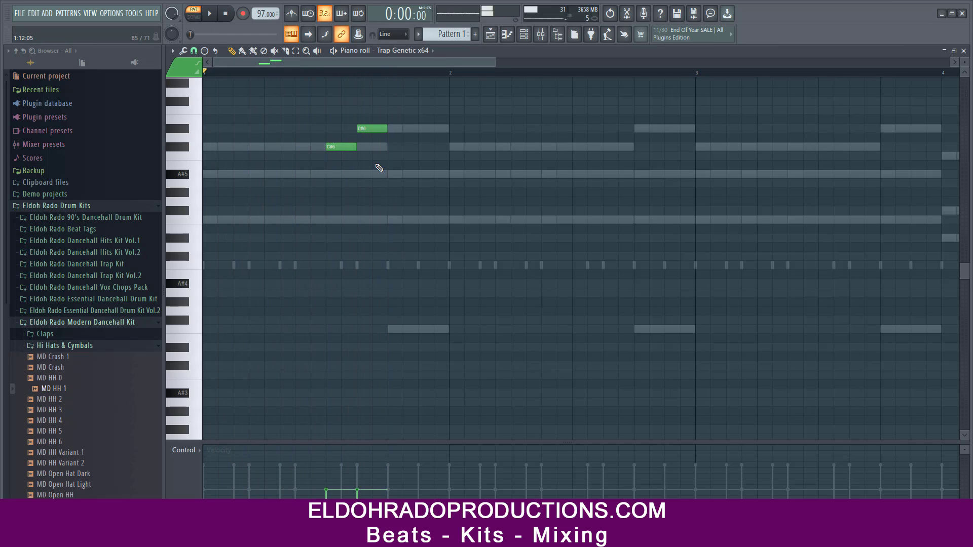
left_click(963, 51)
Step: Solo Trap Genetic x64, add the first Omnisphere channel and play the pattern
right_click(177, 243)
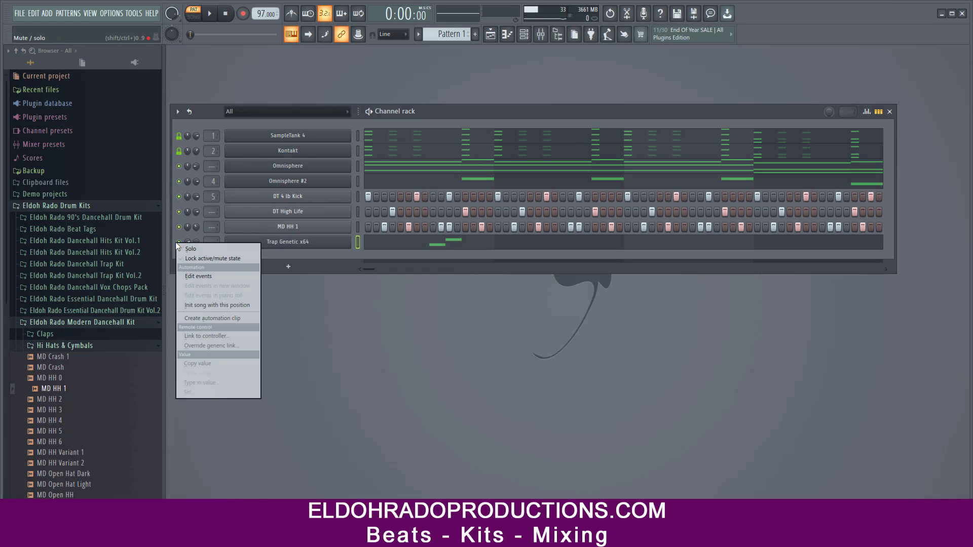
left_click(202, 248)
key("space")
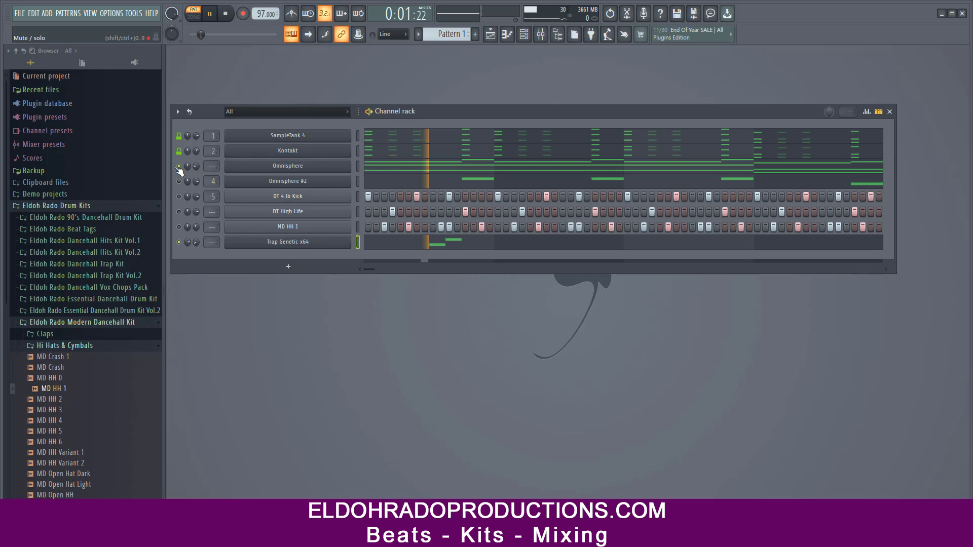
Step: Reopen the Trap Genetic x64 piano roll and lower the C#6 note in bar 1 to A#5
right_click(349, 242)
left_click(369, 242)
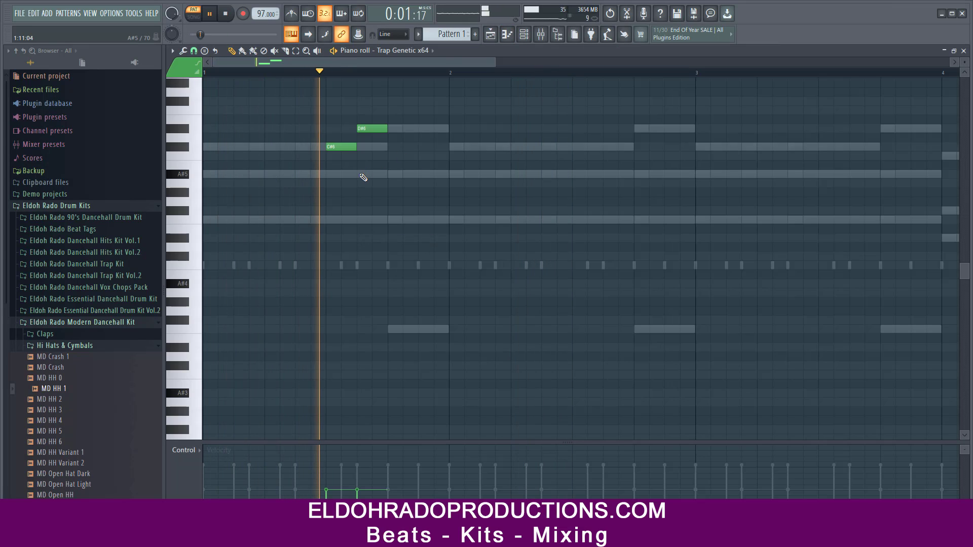
key("space")
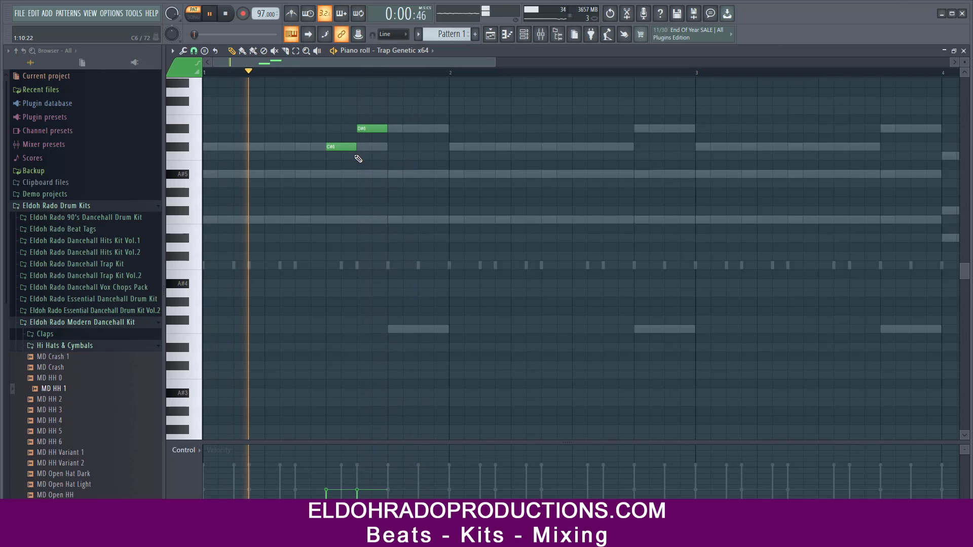
left_click_drag(342, 147, 343, 166)
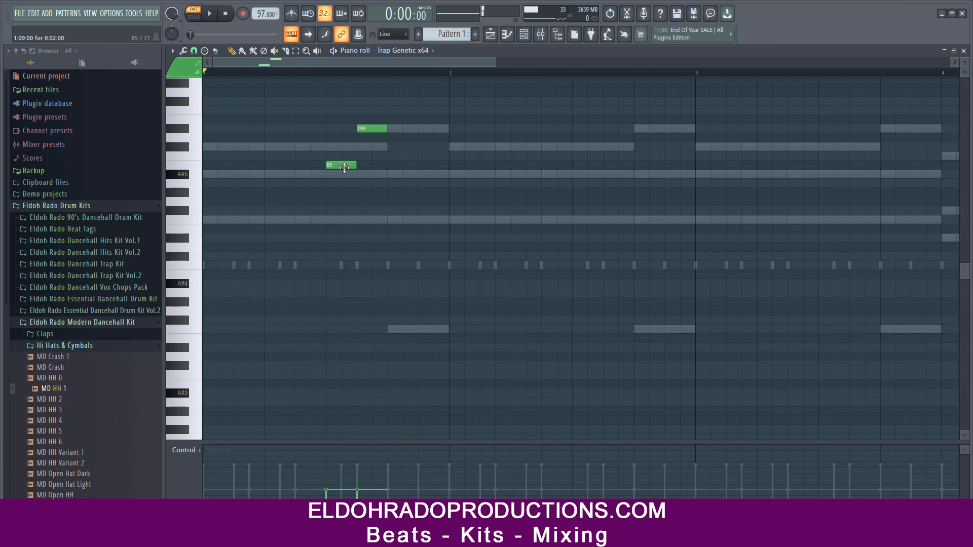
left_click_drag(351, 168, 350, 175)
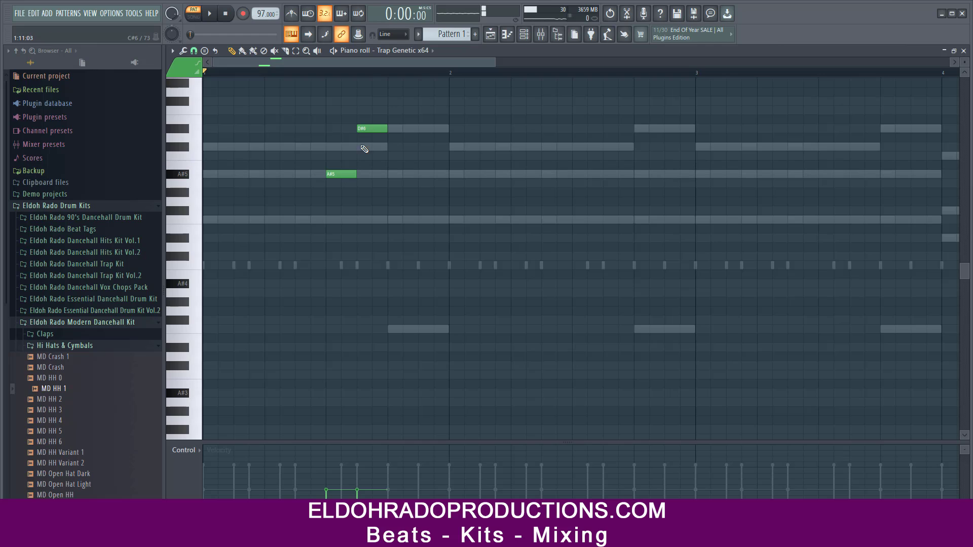
Step: Lower bar 1's D#6 note to C#6, add a two-step D#6 note at step 13, and audition the phrase
left_click_drag(370, 130, 370, 147)
left_click(403, 128)
key("space")
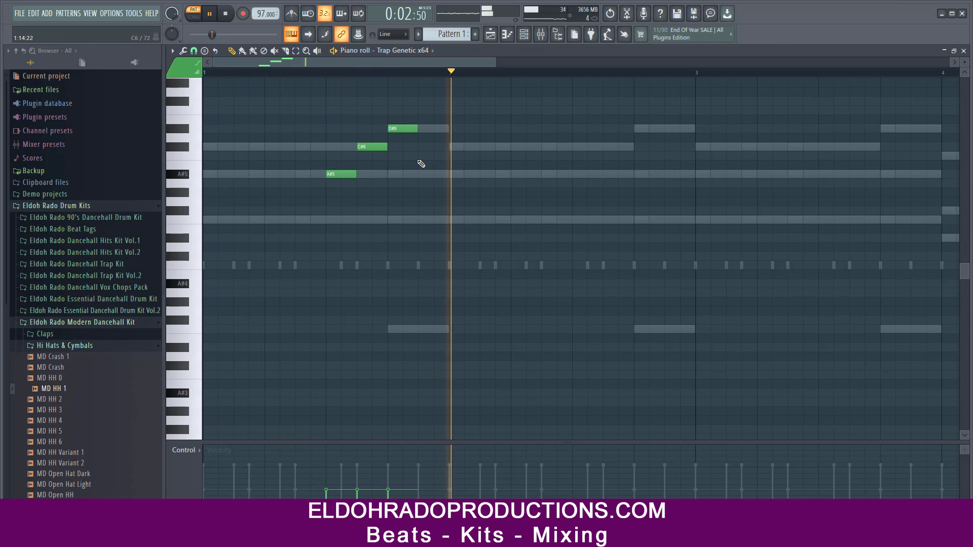
key("space")
Step: Copy bar 1's three-note A#5, C#6, D#6 run into bars 2, 3 and 4, starting at step 9 of each bar
left_click_drag(634, 225, 294, 96)
left_click_drag(337, 173, 613, 173)
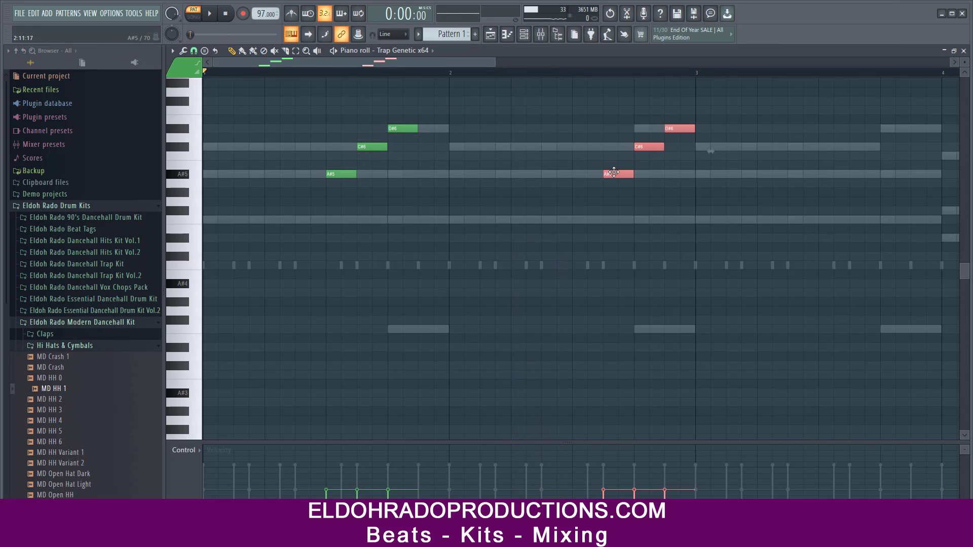
key("space")
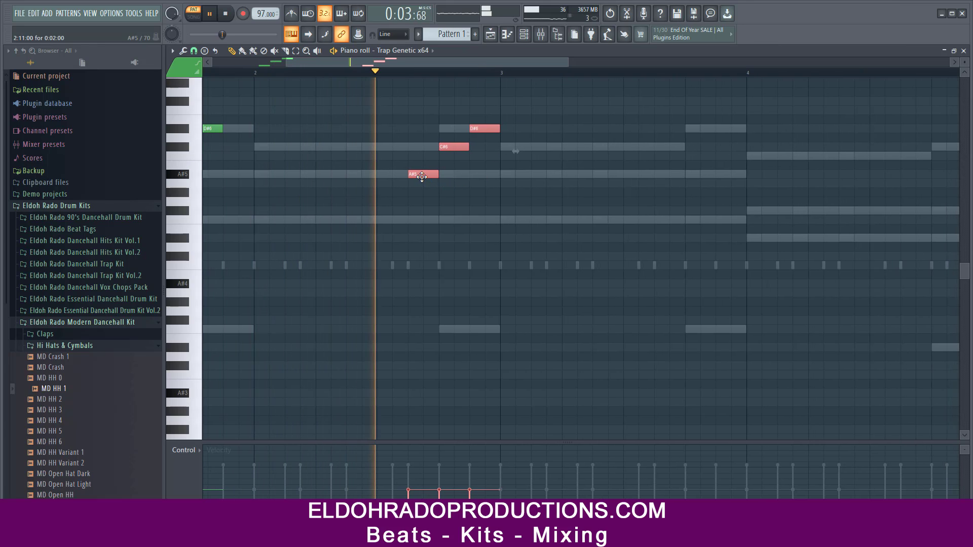
key("space")
left_click_drag(422, 175, 391, 173)
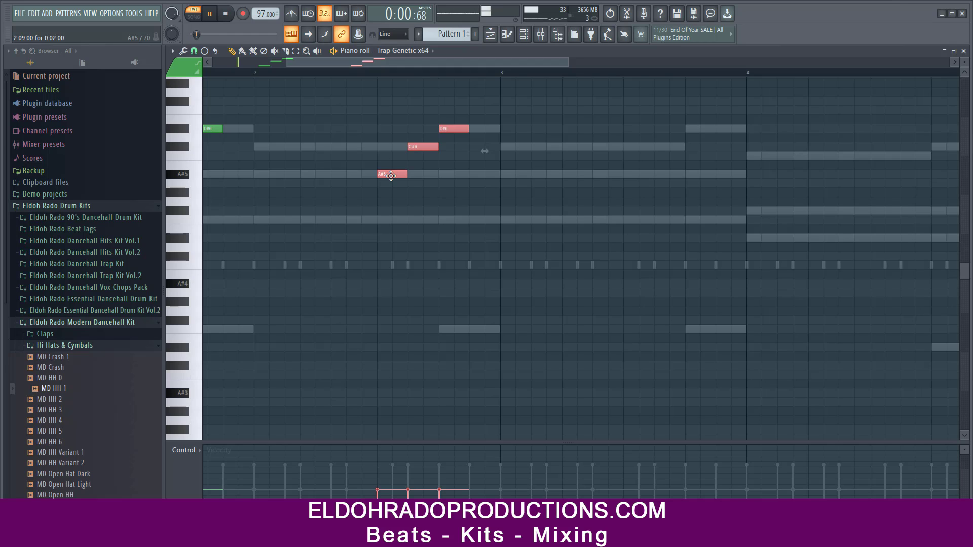
key("ctrl+b")
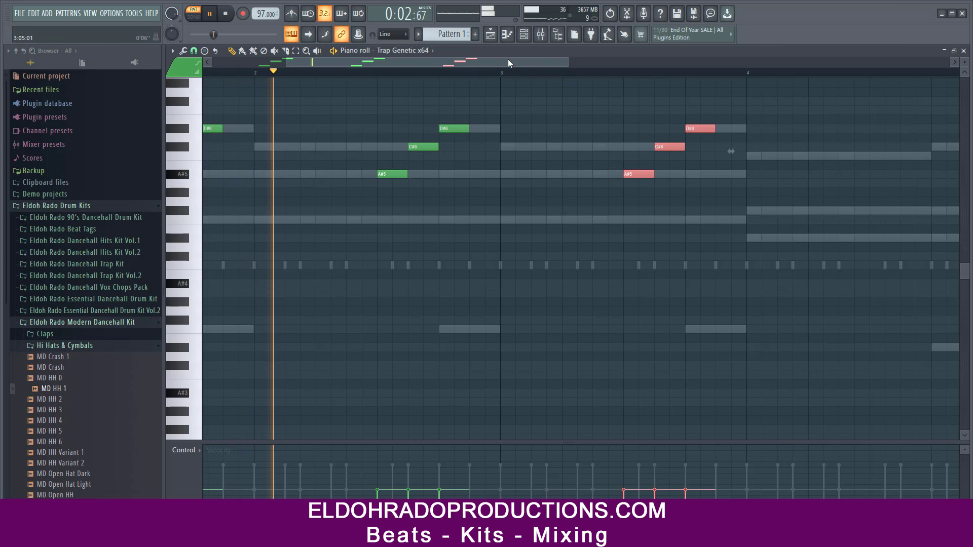
left_click_drag(508, 58, 603, 66)
key("ctrl+b")
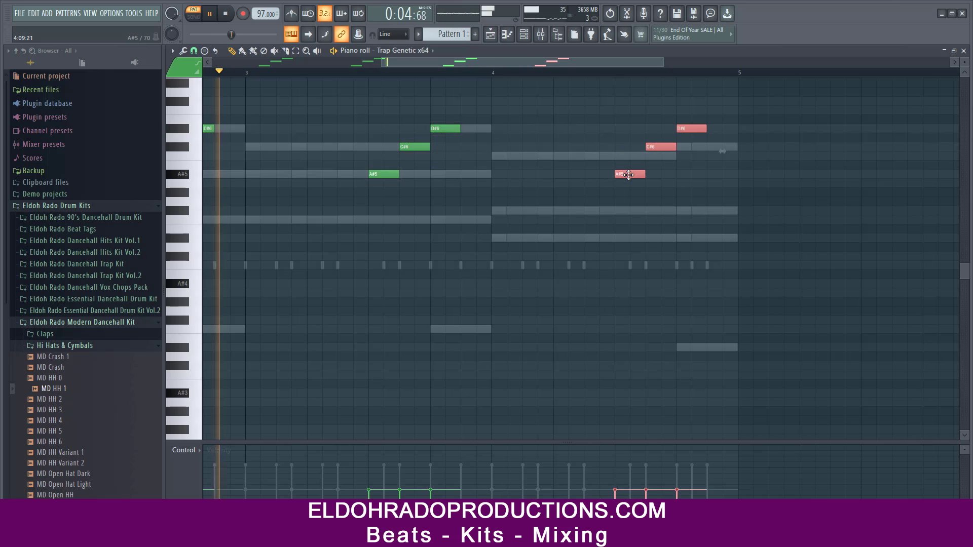
Step: Retune the bar 4 run to F#5, C6 and C#6, audition the whole melody and close the piano roll
left_click_drag(626, 178, 659, 156)
left_click(660, 181, "ctrl")
key("space")
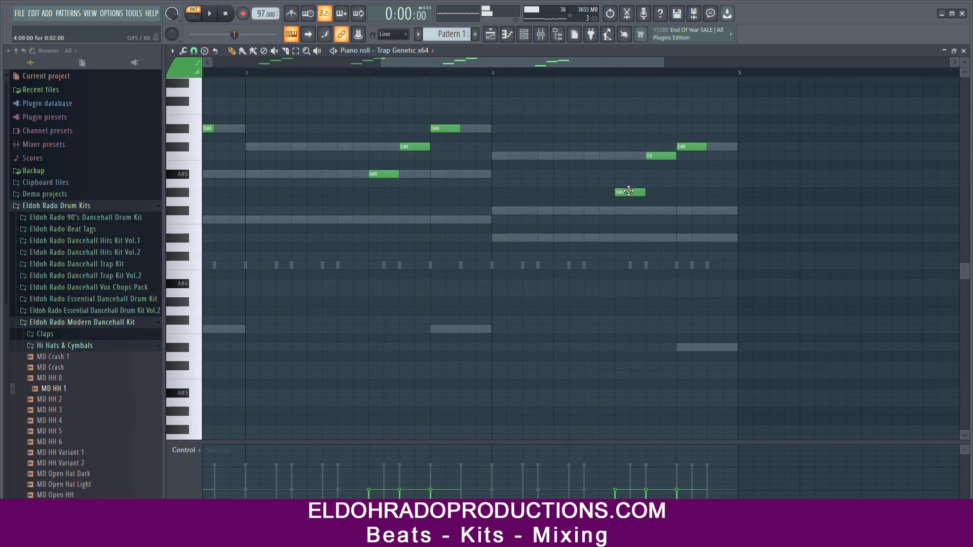
left_click_drag(625, 192, 625, 208)
key("space")
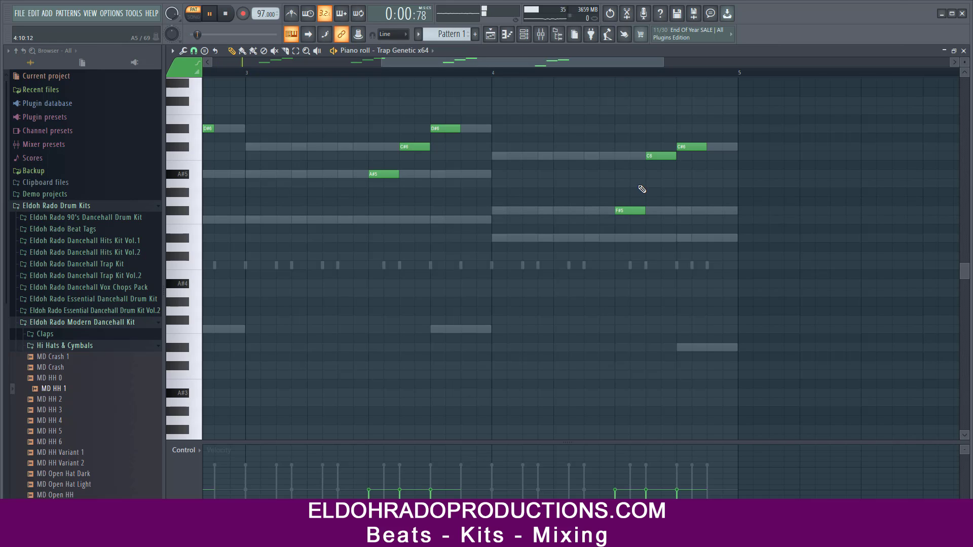
left_click_drag(383, 63, 213, 80)
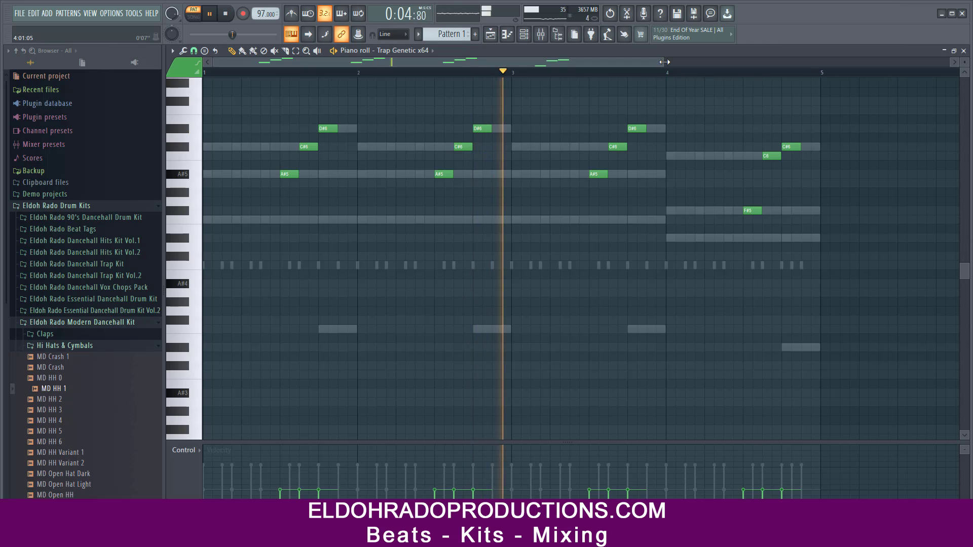
left_click_drag(664, 62, 784, 65)
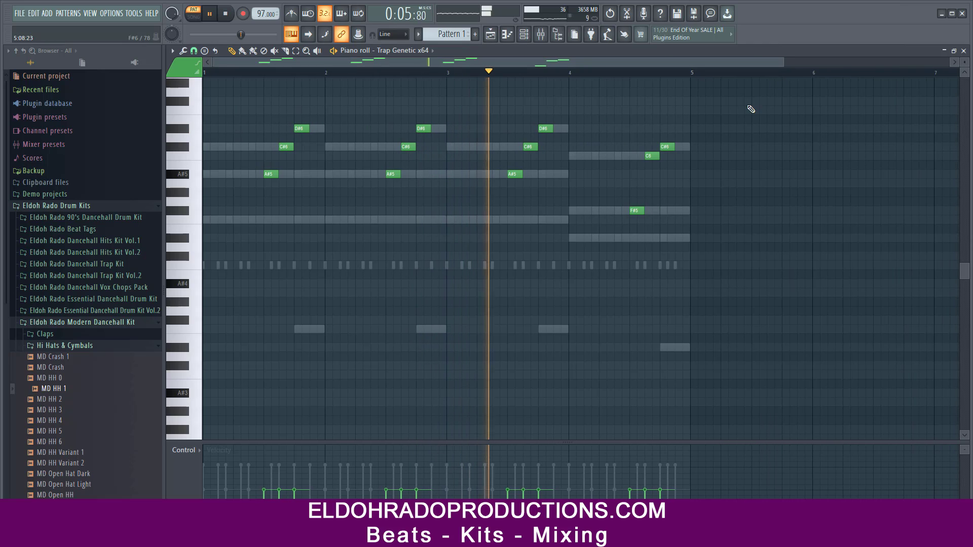
left_click(963, 51)
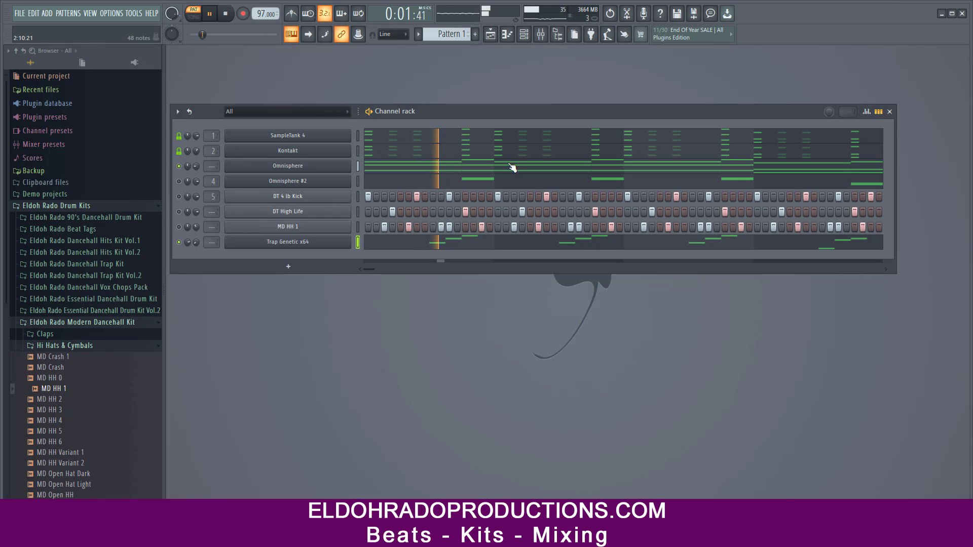
Step: Reset the Trap Genetic x64 channel's panning to centre and take the channel out of solo
right_click(187, 243)
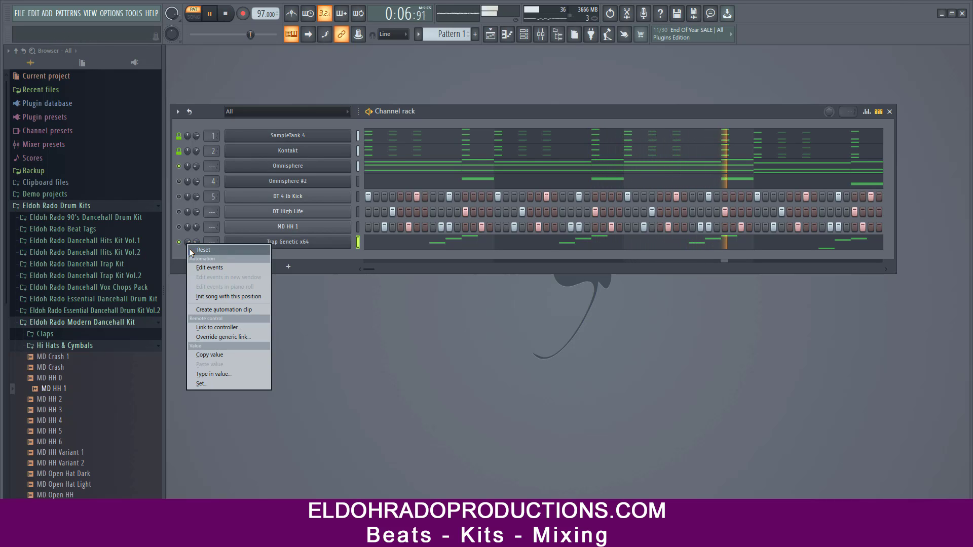
left_click(190, 248)
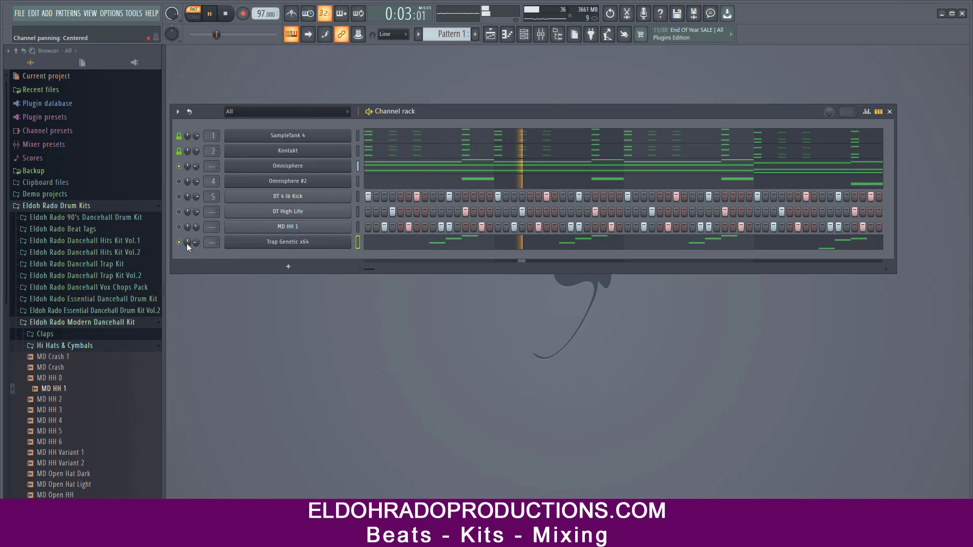
left_click_drag(187, 243, 187, 240)
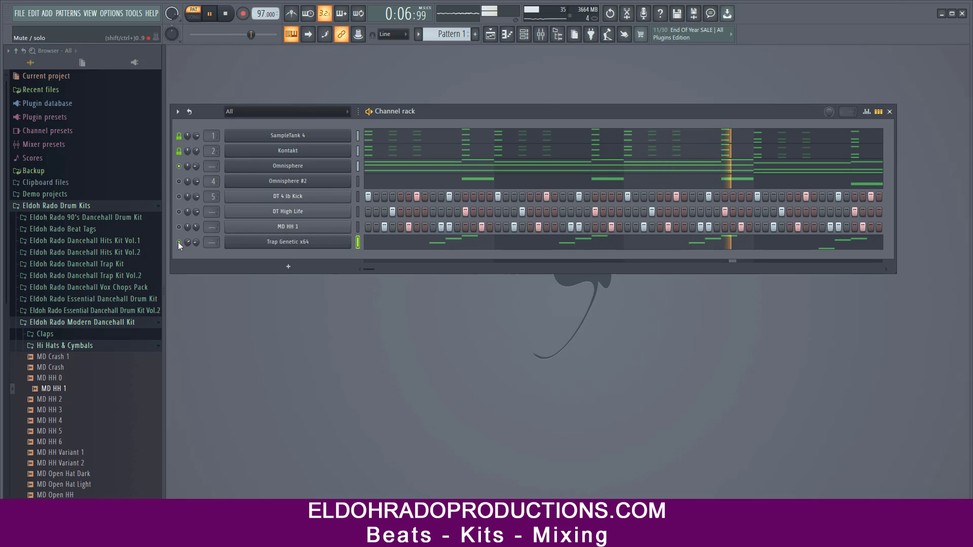
right_click(178, 242)
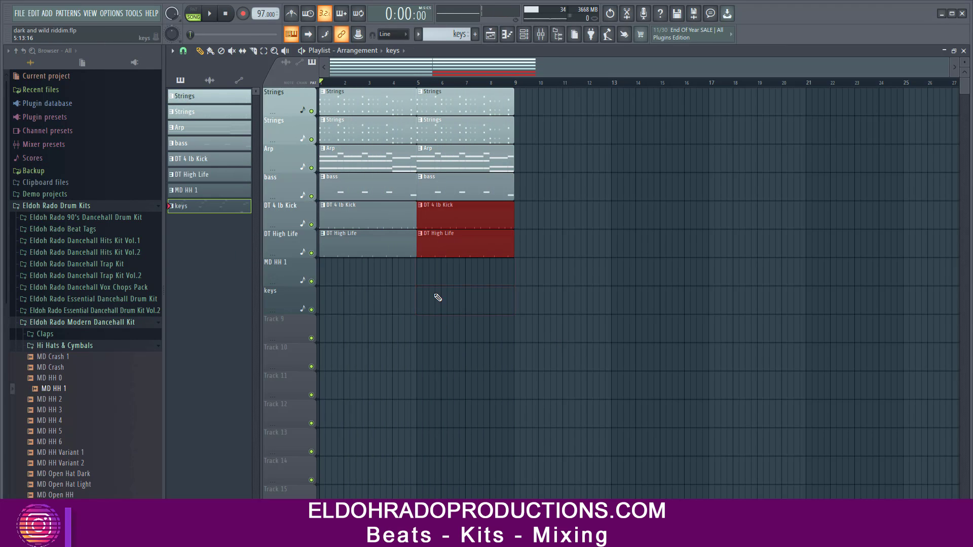
Step: Delete both bass clips from bars 1 to 8 of the playlist and duplicate all remaining clips into bars 9 to 16
right_click(350, 185)
right_click(436, 188)
key("space")
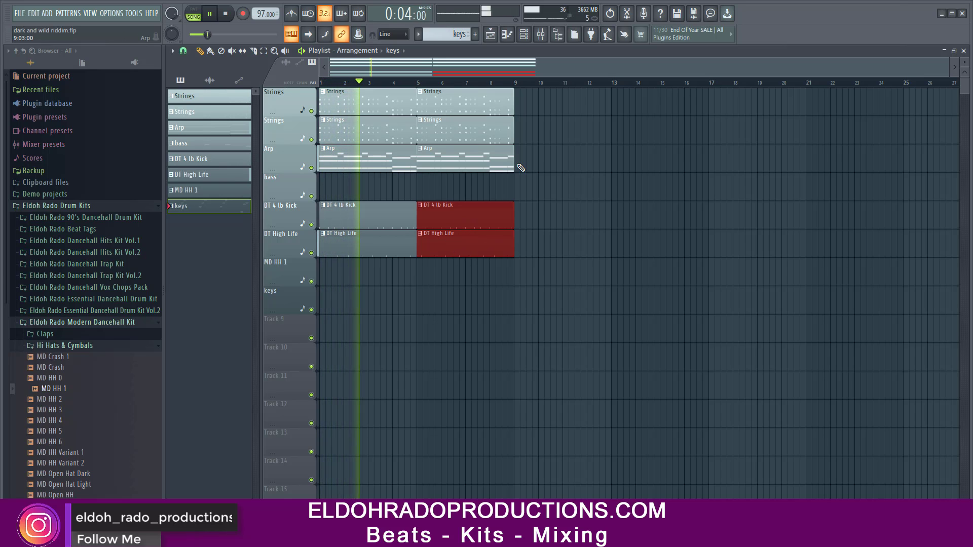
left_click_drag(530, 313, 324, 96)
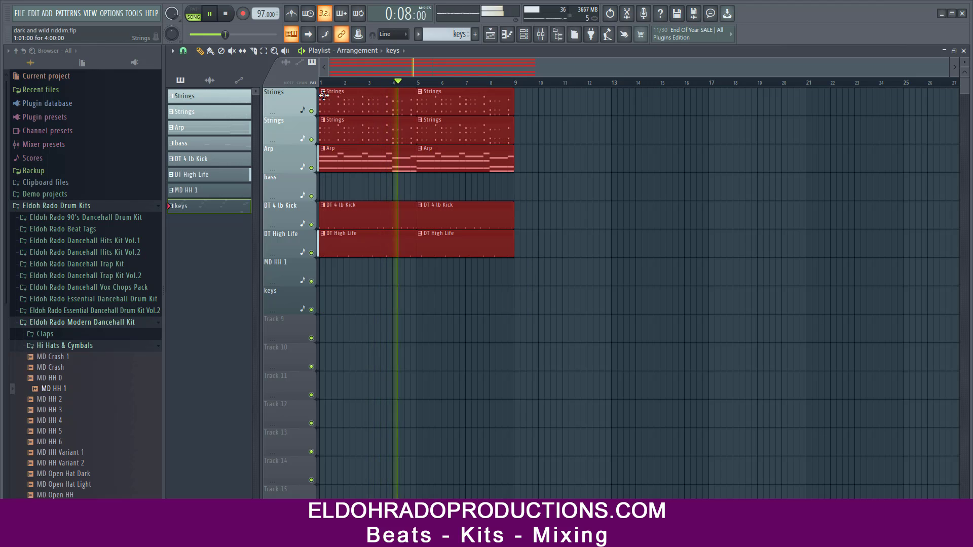
key("ctrl+b")
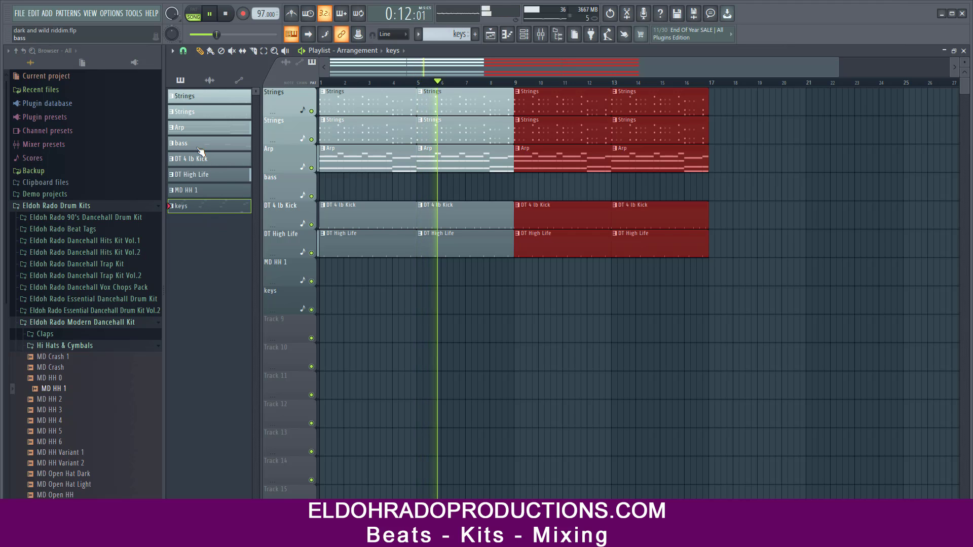
Step: Place bass, MD HH 1 and keys clips on their matching tracks at bar 9 and repeat all three at bar 13
left_click_drag(201, 147, 515, 196)
left_click_drag(186, 190, 515, 274)
left_click_drag(218, 207, 516, 307)
left_click_drag(593, 355, 554, 282)
key("ctrl+b")
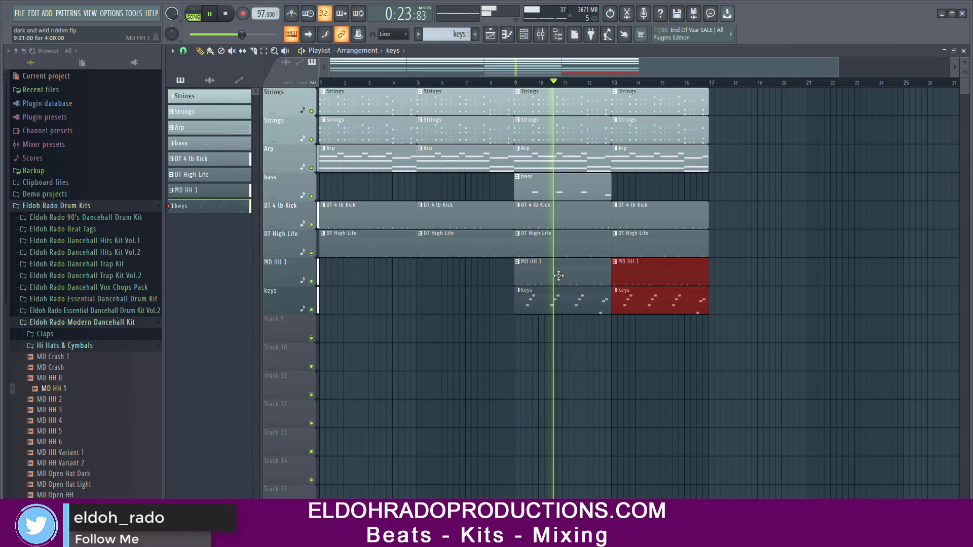
left_click_drag(559, 195, 656, 194)
right_click(568, 307)
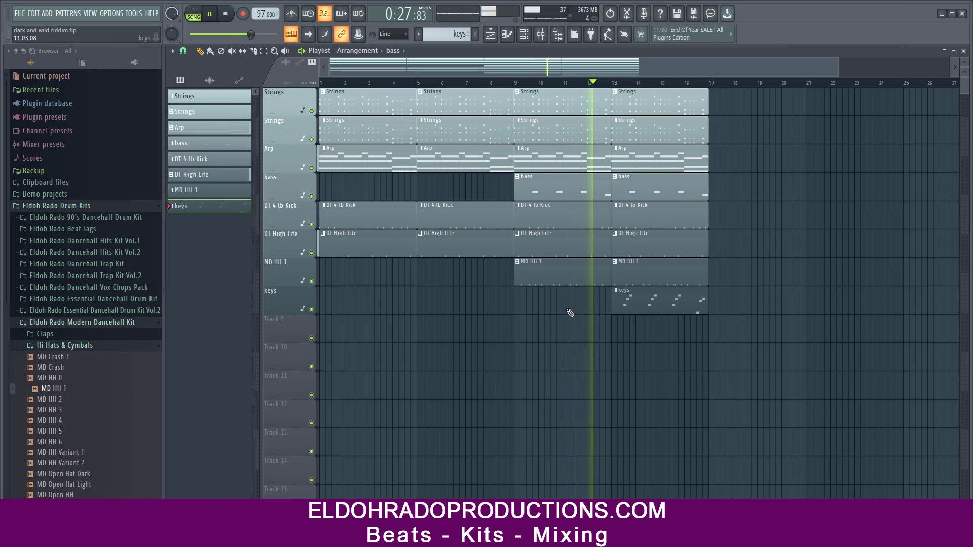
key("ctrl+z")
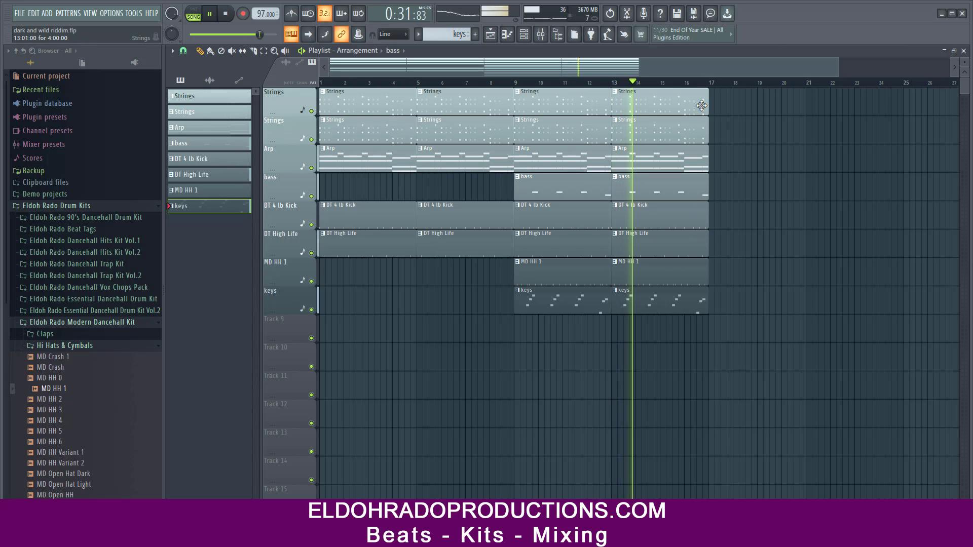
Step: Save the project and stop the song playback
left_click_drag(839, 70, 962, 70)
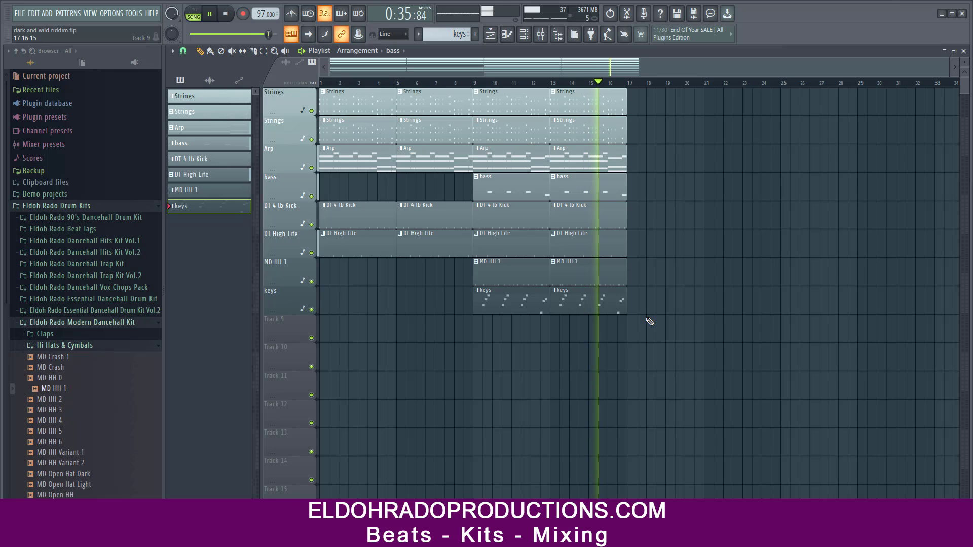
key("ctrl+s")
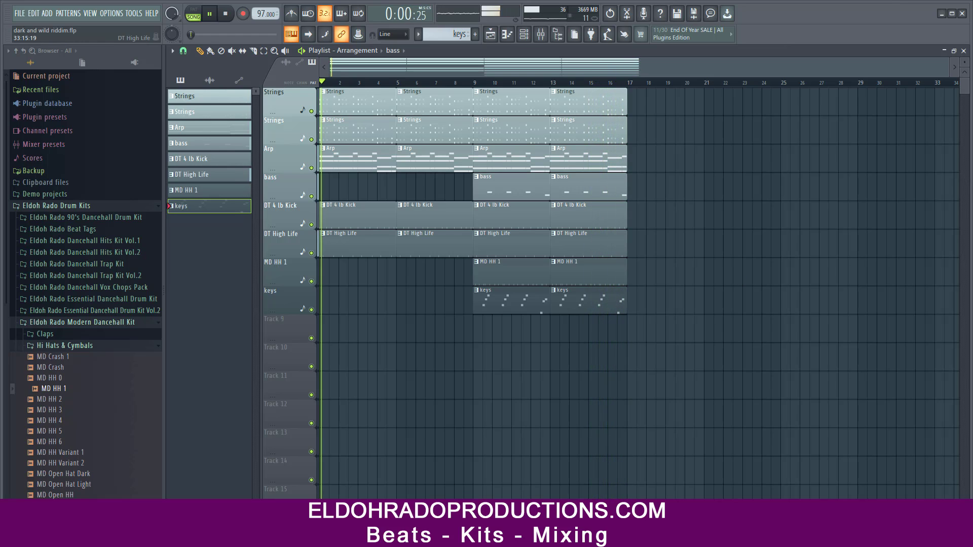
key("space")
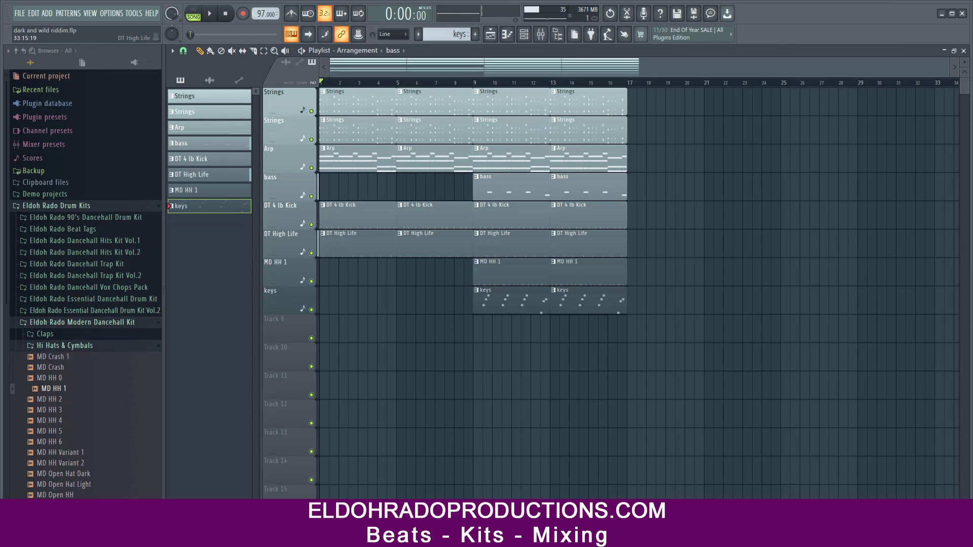